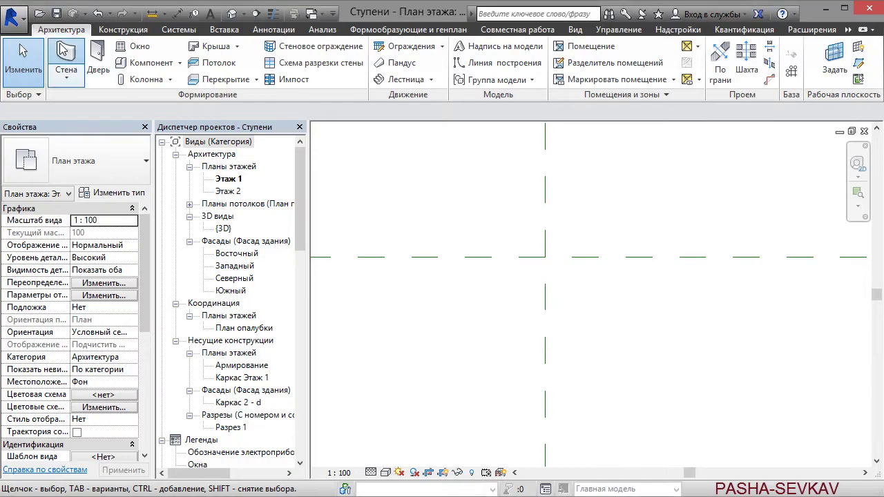
Draw a 27000 mm Exterior – 510 mm wall along the horizontal reference line, located by its exterior finish face
{"action": "left_click", "coordinate": [67, 59]}
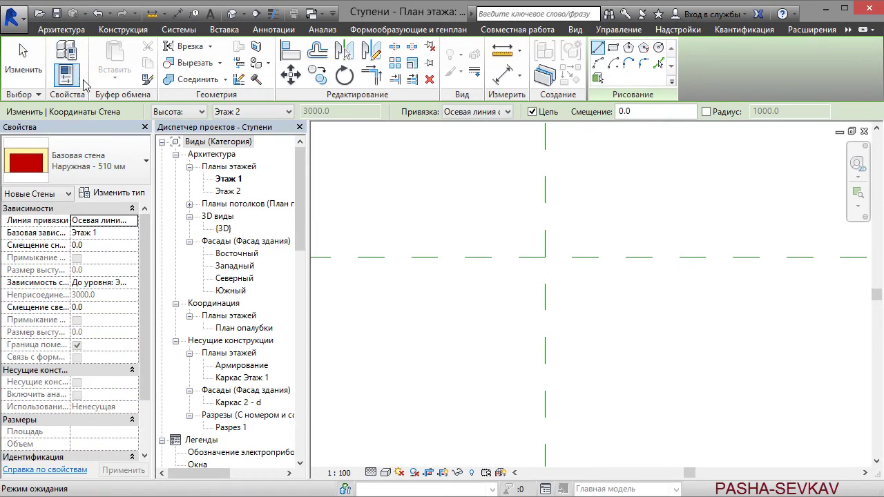
{"action": "left_click", "coordinate": [483, 112]}
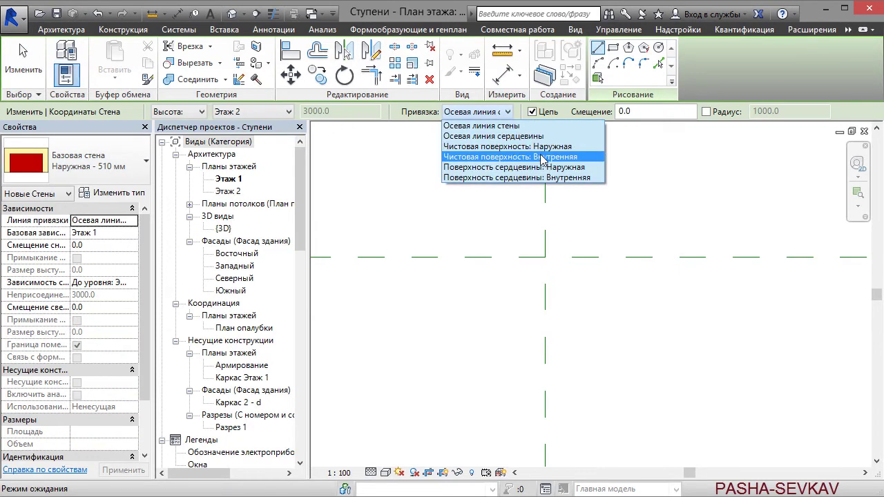
{"action": "left_click", "coordinate": [587, 147]}
{"action": "left_click", "coordinate": [772, 253]}
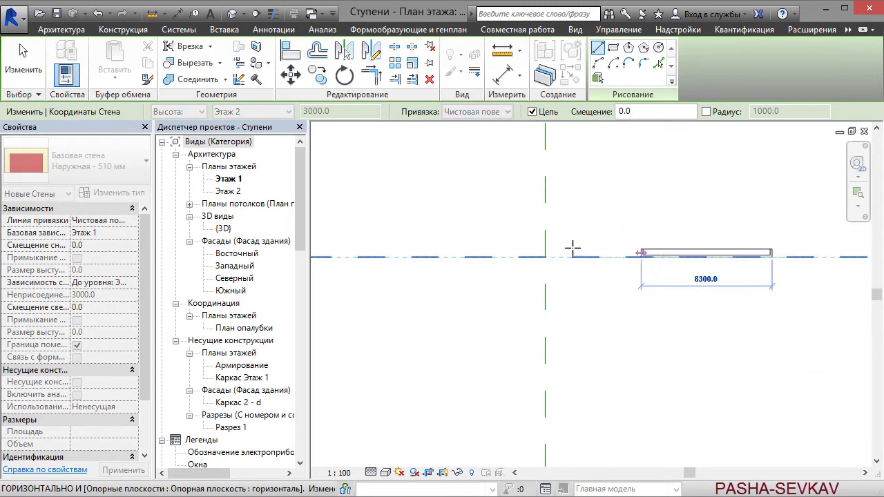
{"action": "left_click", "coordinate": [346, 253]}
{"action": "key", "text": "Escape"}
{"action": "key", "text": "Escape"}
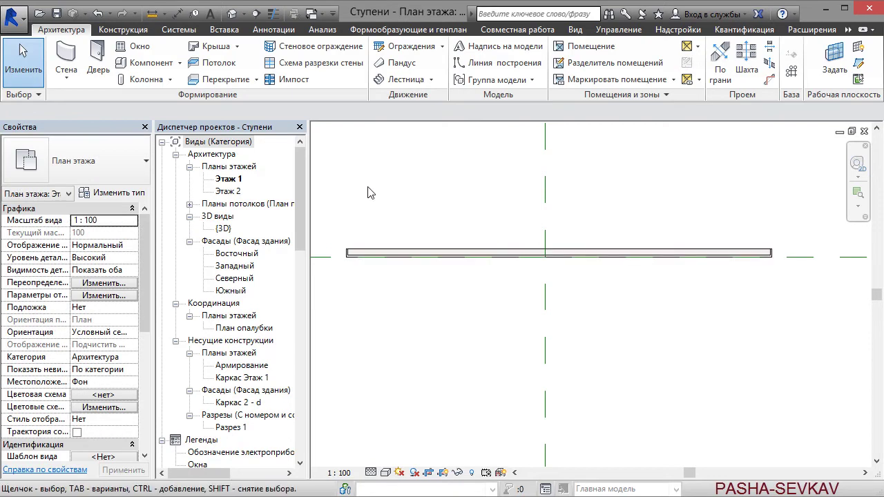
Place a double-leaf 1200*2000 door in the wall near its centre
{"action": "left_click", "coordinate": [97, 61]}
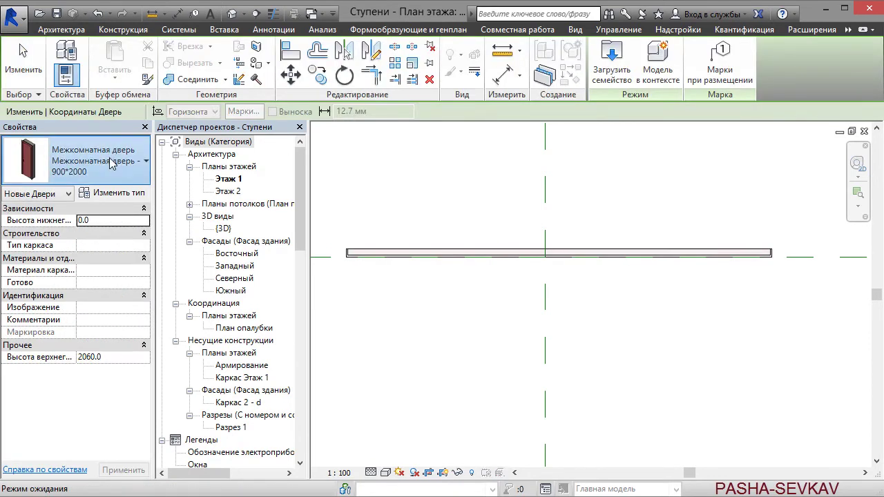
{"action": "left_click", "coordinate": [96, 161]}
{"action": "scroll", "coordinate": [135, 271], "scroll_direction": "up", "scroll_amount": 1}
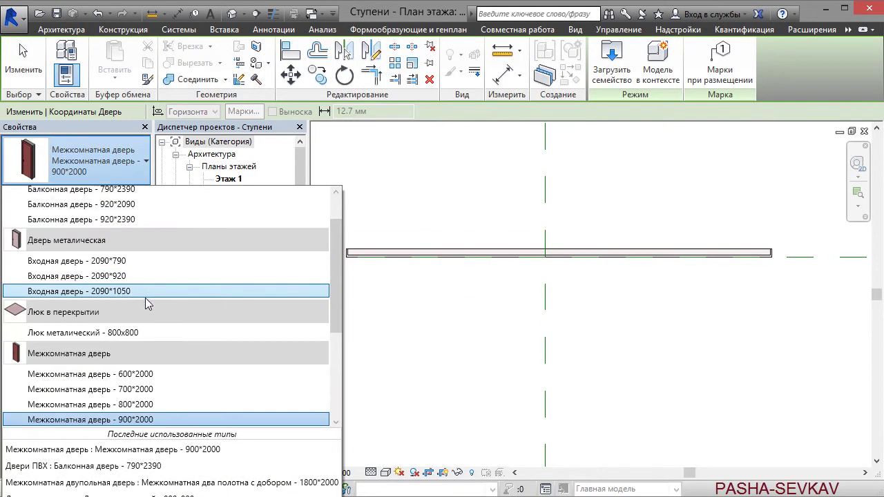
{"action": "scroll", "coordinate": [149, 301], "scroll_direction": "down", "scroll_amount": 2}
{"action": "scroll", "coordinate": [166, 327], "scroll_direction": "down", "scroll_amount": 1}
{"action": "scroll", "coordinate": [201, 359], "scroll_direction": "down", "scroll_amount": 3}
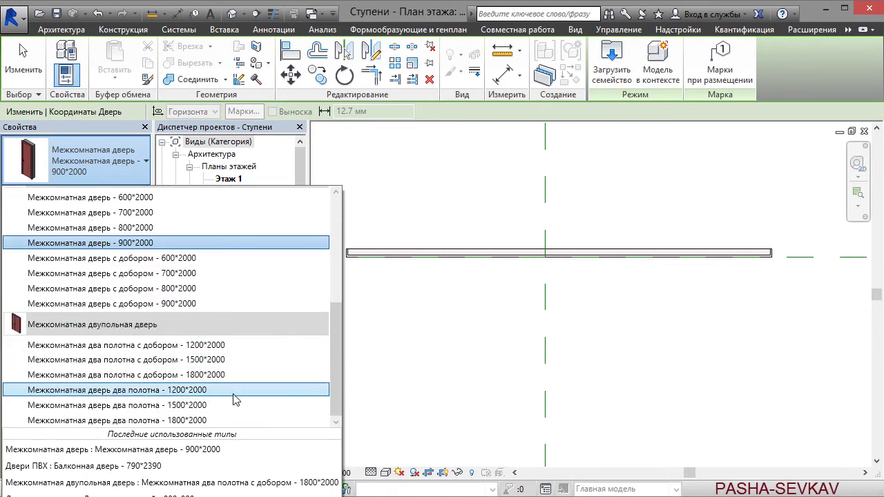
{"action": "left_click", "coordinate": [235, 391]}
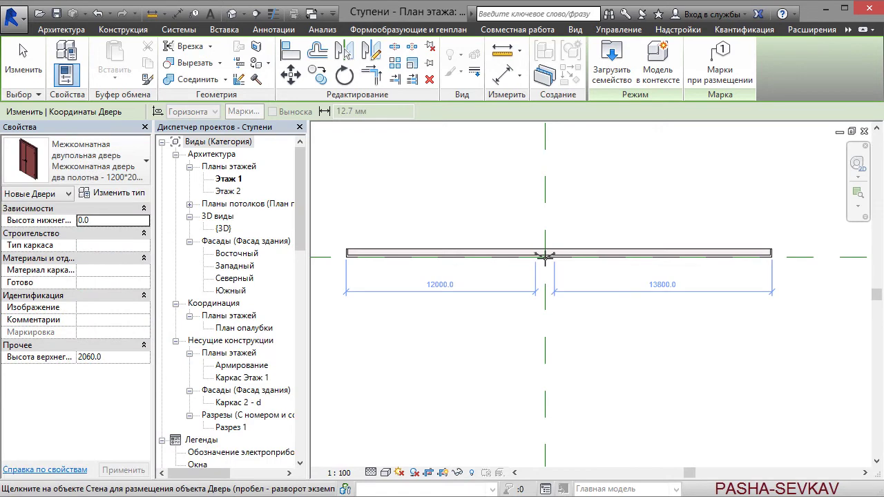
{"action": "left_click", "coordinate": [545, 257]}
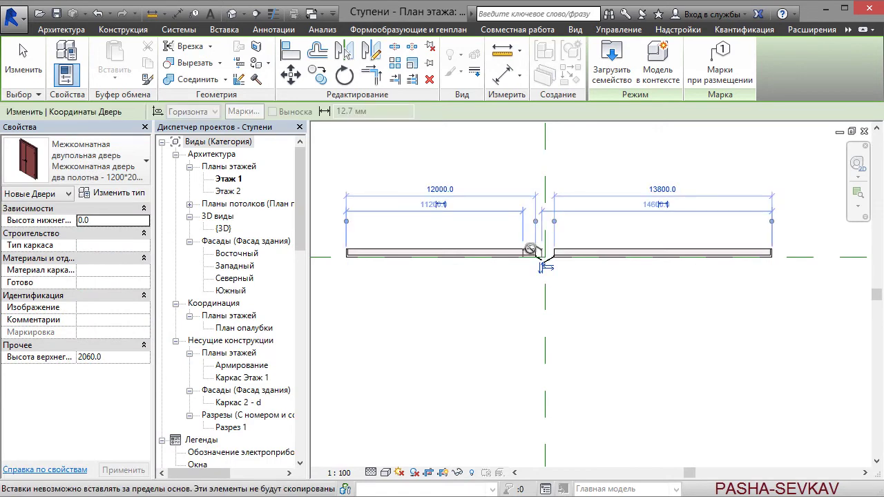
Align the door to the vertical reference plane and open the default 3D view
{"action": "left_click", "coordinate": [300, 55]}
{"action": "left_click", "coordinate": [547, 238]}
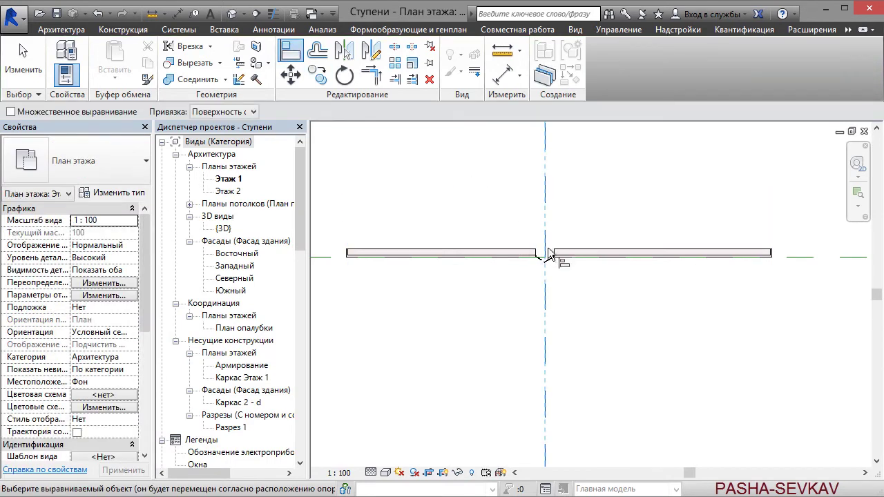
{"action": "left_click", "coordinate": [546, 280]}
{"action": "scroll", "coordinate": [545, 262], "scroll_direction": "up", "scroll_amount": 5}
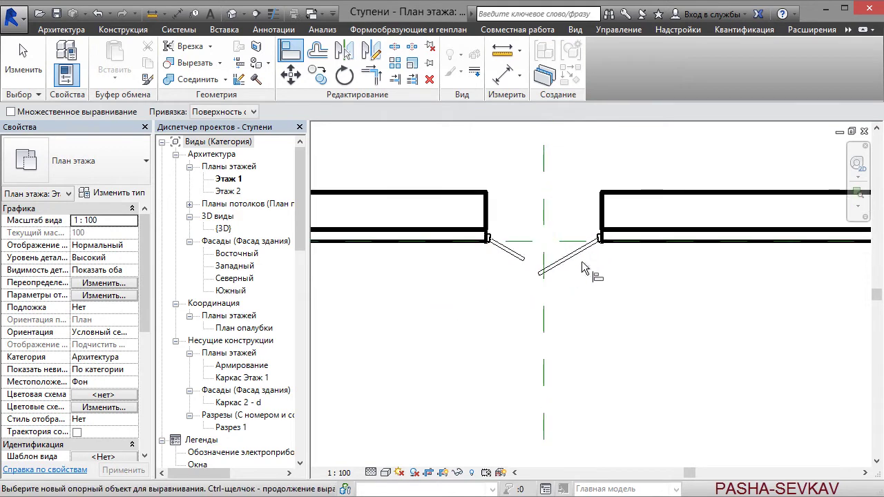
{"action": "key", "text": "Escape"}
{"action": "left_click", "coordinate": [232, 17]}
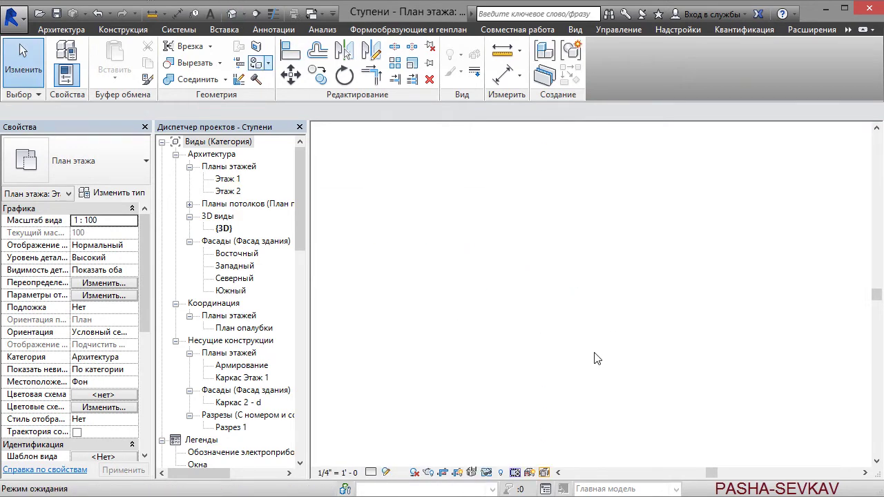
Back on the Этаж 1 plan, delete the 1200*2000 double door so the wall is continuous
{"action": "scroll", "coordinate": [598, 324], "scroll_direction": "up", "scroll_amount": 2}
{"action": "scroll", "coordinate": [593, 304], "scroll_direction": "up", "scroll_amount": 2}
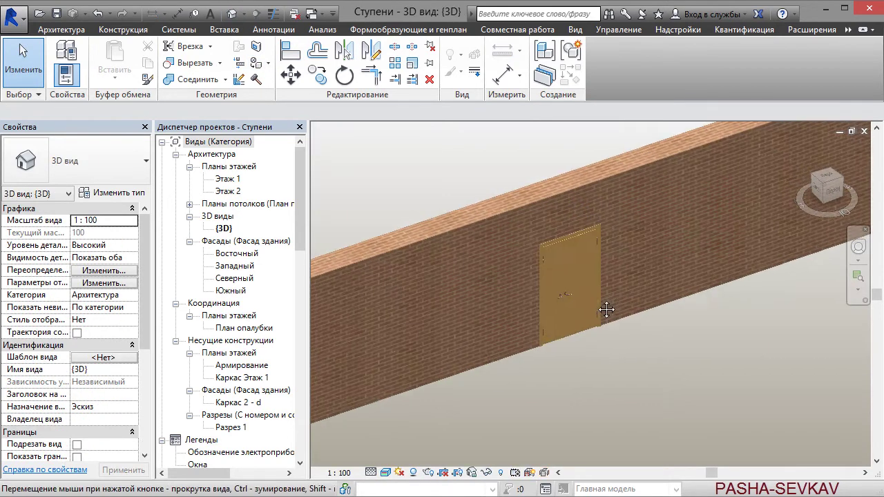
{"action": "scroll", "coordinate": [591, 295], "scroll_direction": "up", "scroll_amount": 2}
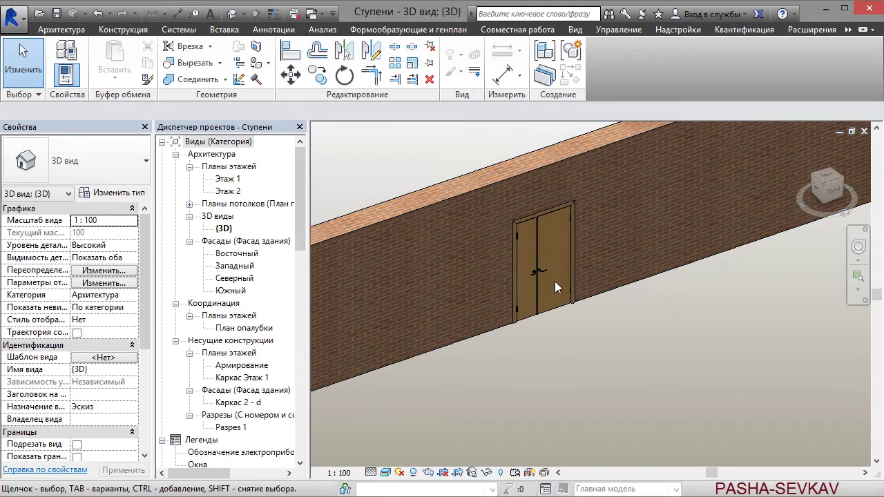
{"action": "double_click", "coordinate": [227, 179]}
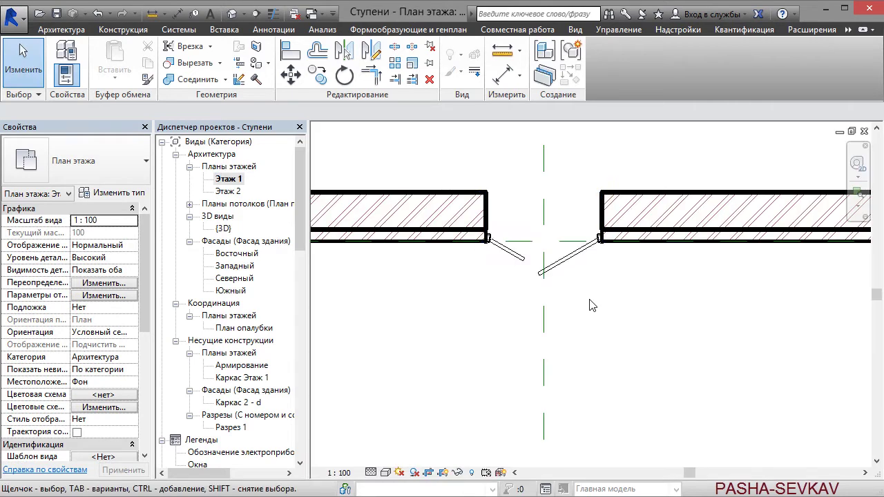
{"action": "left_click", "coordinate": [589, 287]}
{"action": "key", "text": "Delete"}
Draw a 1200 mm Остекление - 1000x1500(h) curtain wall embedded inside the brick wall
{"action": "left_click", "coordinate": [60, 29]}
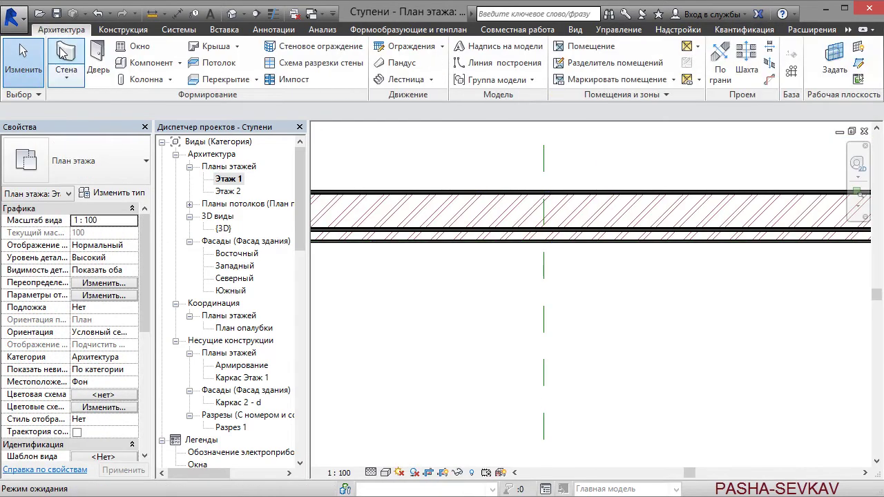
{"action": "left_click", "coordinate": [64, 66]}
{"action": "left_click", "coordinate": [83, 163]}
{"action": "scroll", "coordinate": [104, 304], "scroll_direction": "down", "scroll_amount": 5}
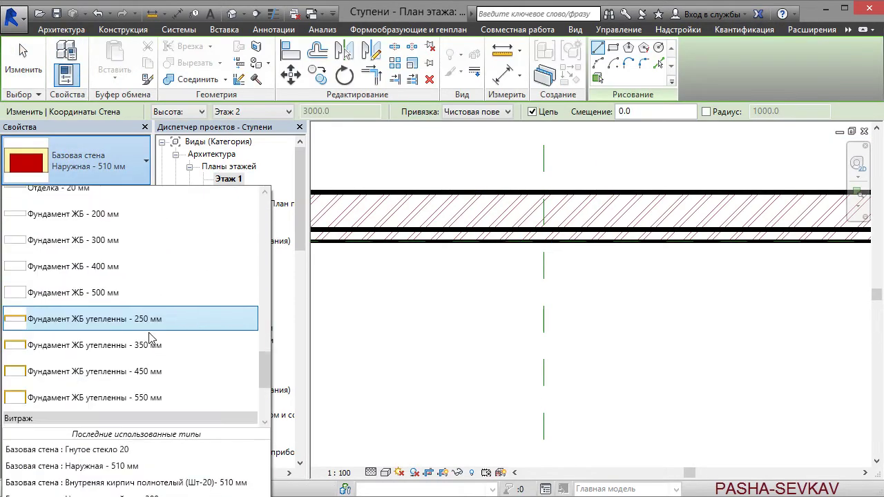
{"action": "scroll", "coordinate": [123, 415], "scroll_direction": "down", "scroll_amount": 3}
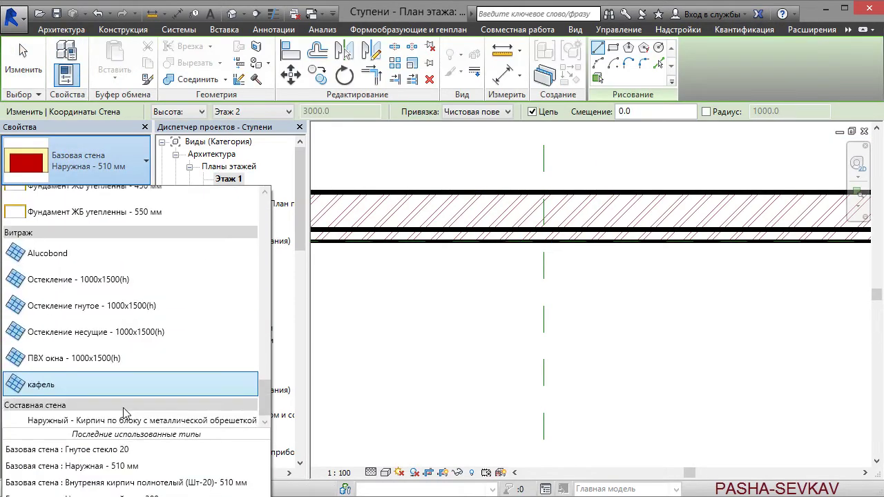
{"action": "left_click", "coordinate": [123, 280]}
{"action": "left_click", "coordinate": [699, 217]}
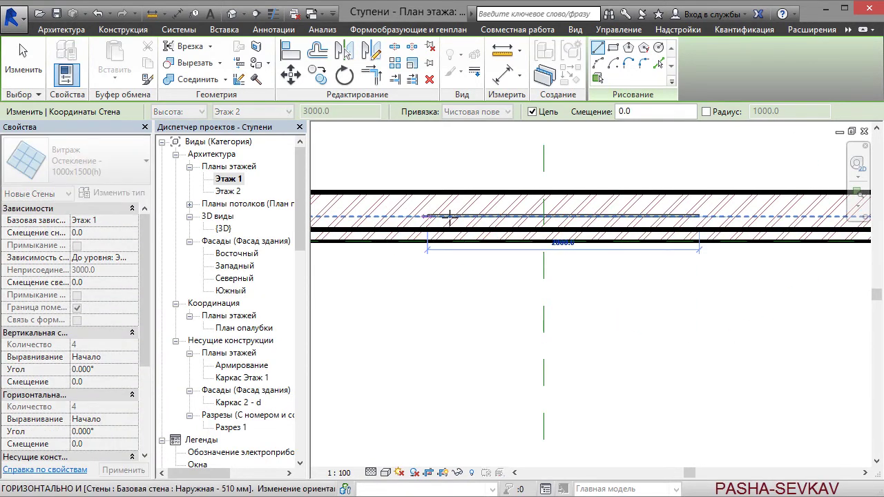
{"action": "type", "text": "1200"}
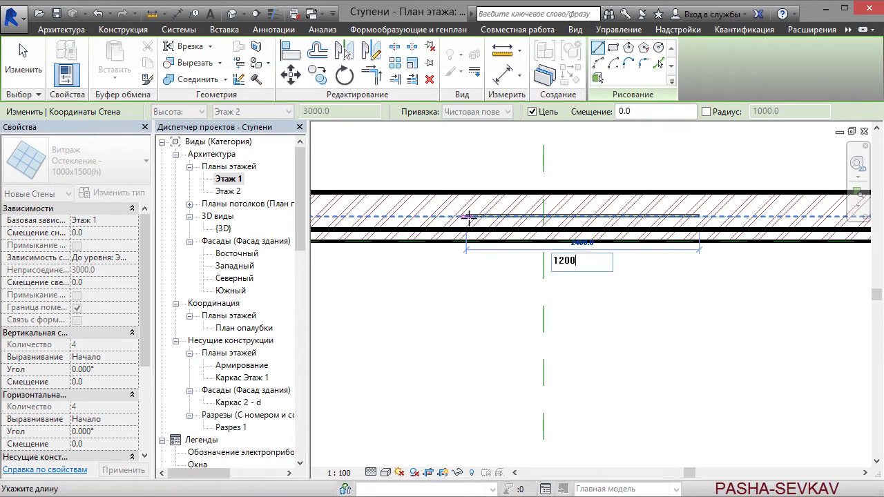
{"action": "key", "text": "Return"}
{"action": "key", "text": "Escape"}
{"action": "key", "text": "Escape"}
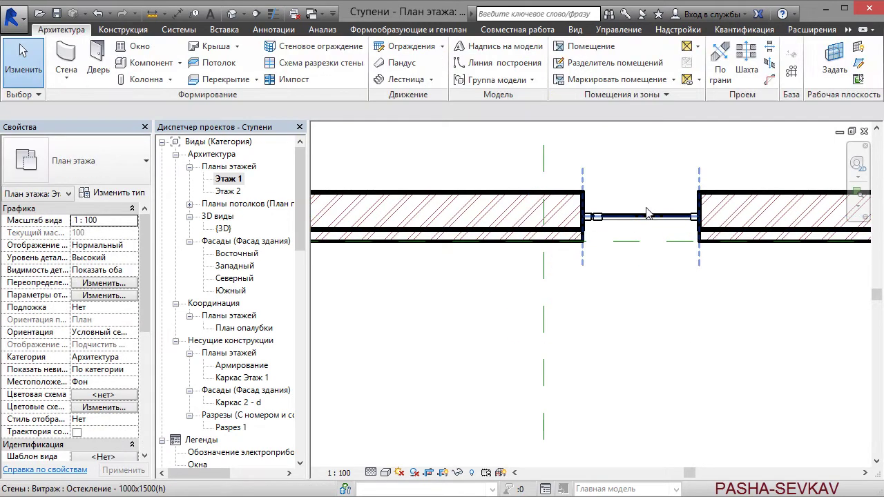
Move the curtain wall left so it is centred on the vertical reference plane
{"action": "left_click", "coordinate": [653, 218]}
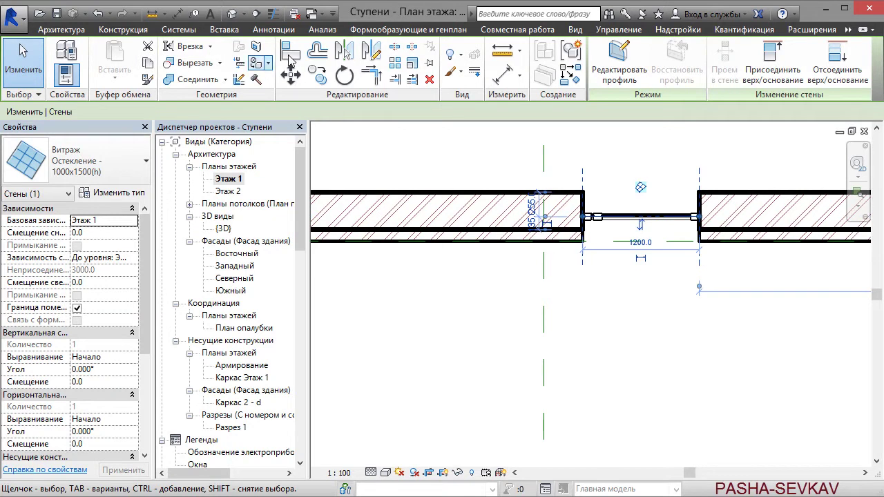
{"action": "left_click", "coordinate": [290, 74]}
{"action": "left_click", "coordinate": [643, 220]}
{"action": "left_click", "coordinate": [544, 216]}
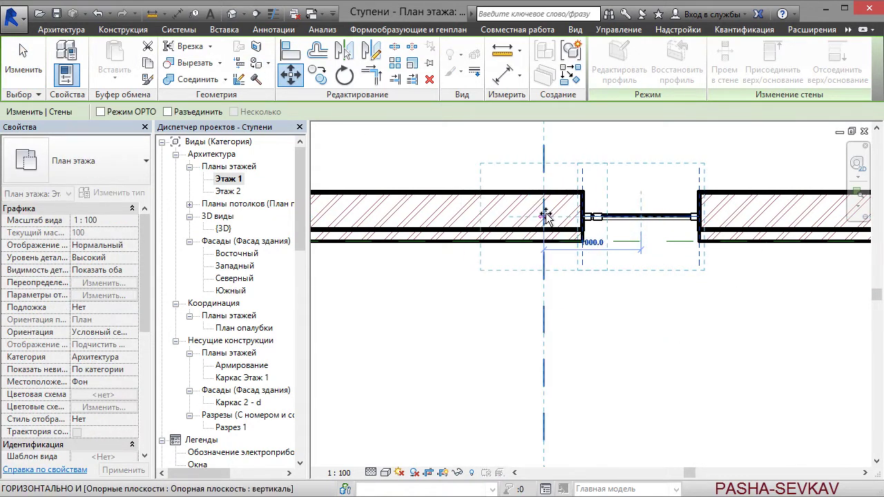
{"action": "key", "text": "Escape"}
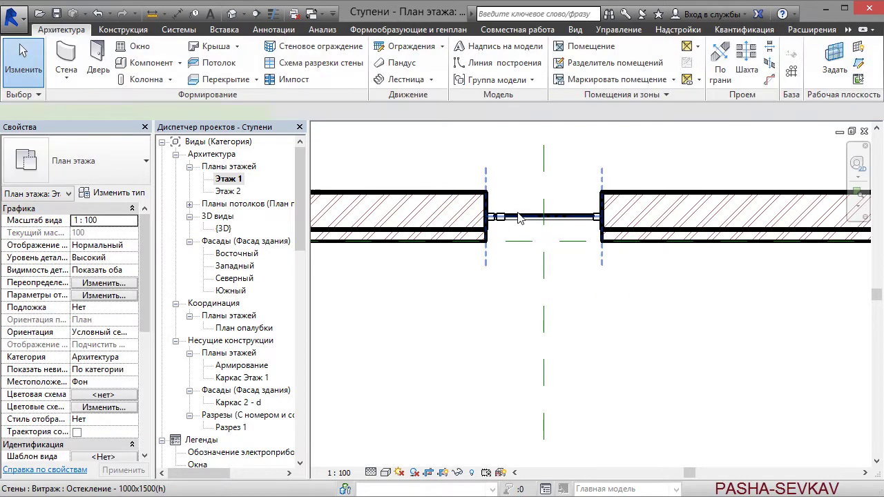
Set the curtain wall type's vertical grid interval to 1200 in Type Properties
{"action": "left_click", "coordinate": [519, 219]}
{"action": "left_click", "coordinate": [119, 197]}
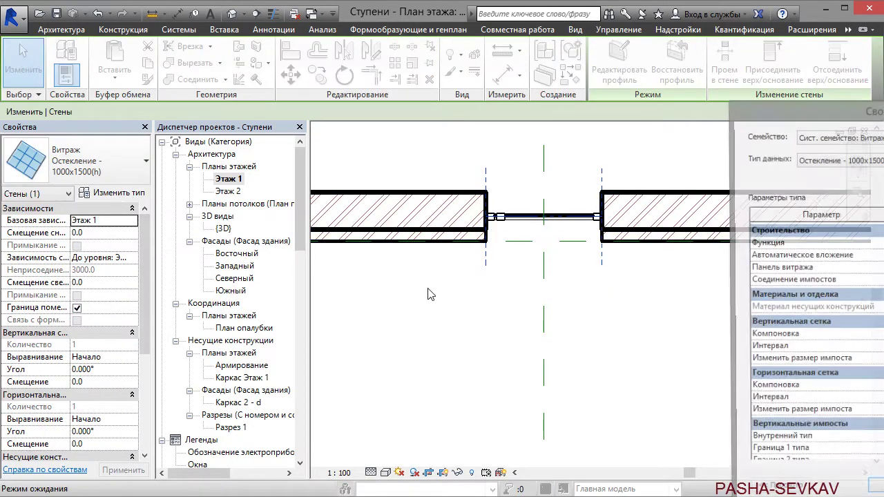
{"action": "left_click_drag", "start_coordinate": [852, 123], "coordinate": [434, 58]}
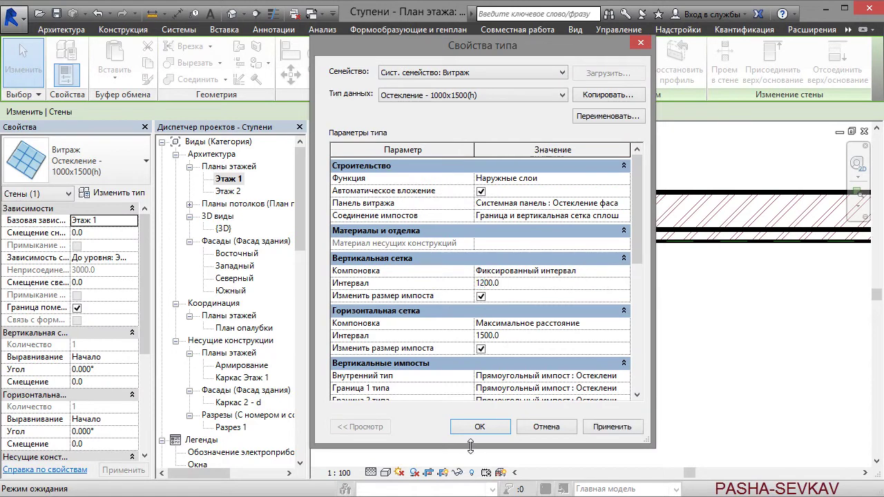
{"action": "left_click", "coordinate": [529, 428]}
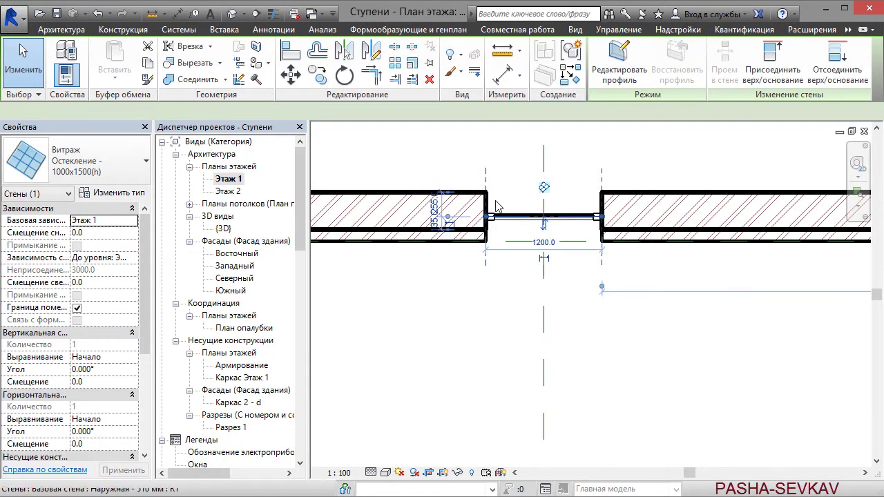
In 3D, make the curtain wall's top constraint unconnected so it stands 2100 mm tall
{"action": "left_click", "coordinate": [235, 12]}
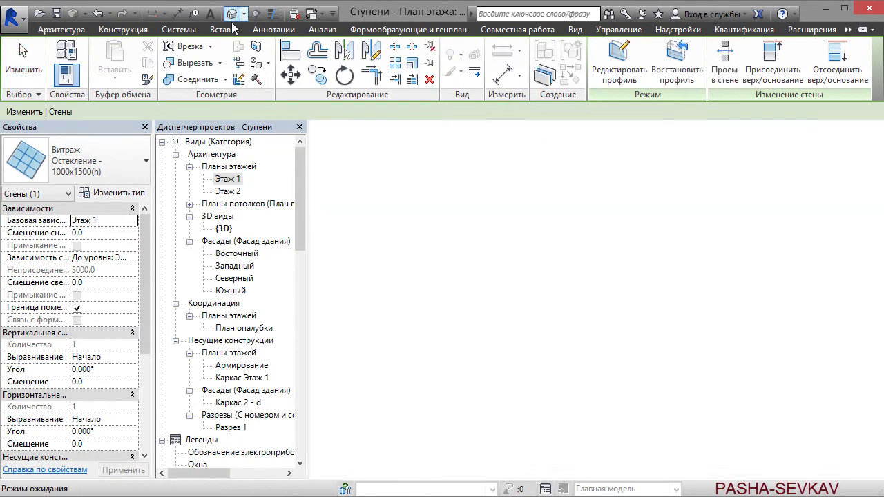
{"action": "mouse_move", "coordinate": [543, 294]}
{"action": "middle_mouse_down", "text": "shift"}
{"action": "mouse_move", "coordinate": [640, 330]}
{"action": "mouse_move", "coordinate": [637, 292]}
{"action": "mouse_move", "coordinate": [564, 308]}
{"action": "middle_mouse_up", "text": "shift"}
{"action": "left_click", "coordinate": [563, 309]}
{"action": "left_click", "coordinate": [562, 311]}
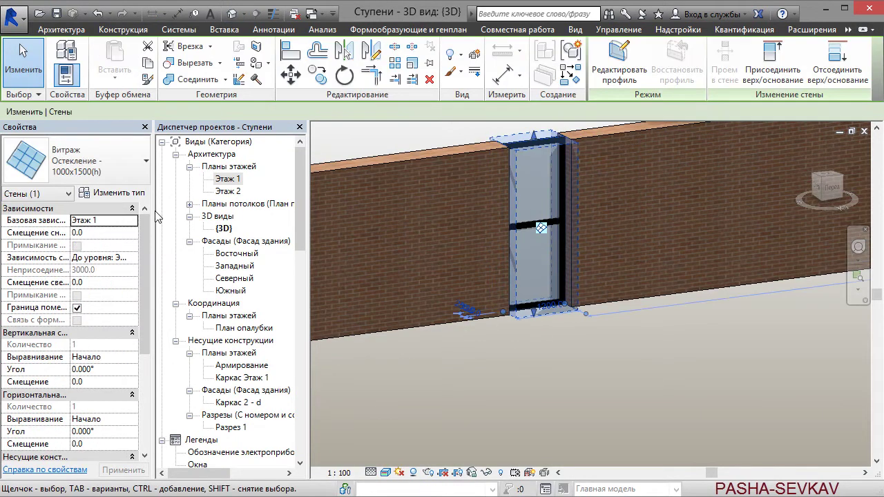
{"action": "left_click", "coordinate": [135, 257]}
{"action": "left_click", "coordinate": [114, 271]}
{"action": "type", "text": "2100"}
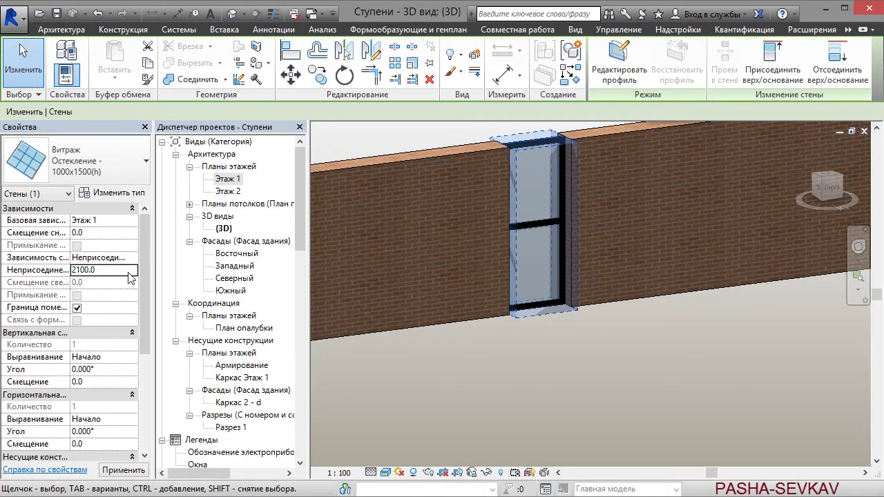
Set the horizontal grid interval to 2200, leaving a single glass panel
{"action": "left_click", "coordinate": [117, 194]}
{"action": "type", "text": "2200"}
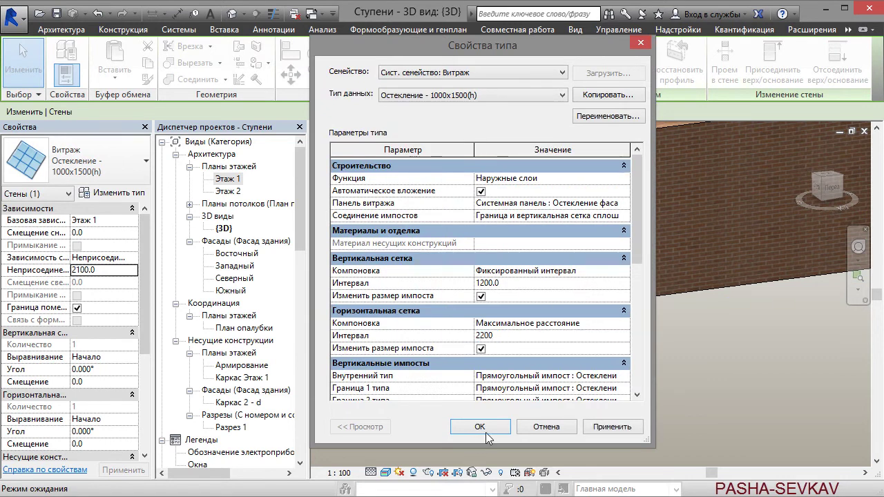
{"action": "left_click", "coordinate": [479, 427]}
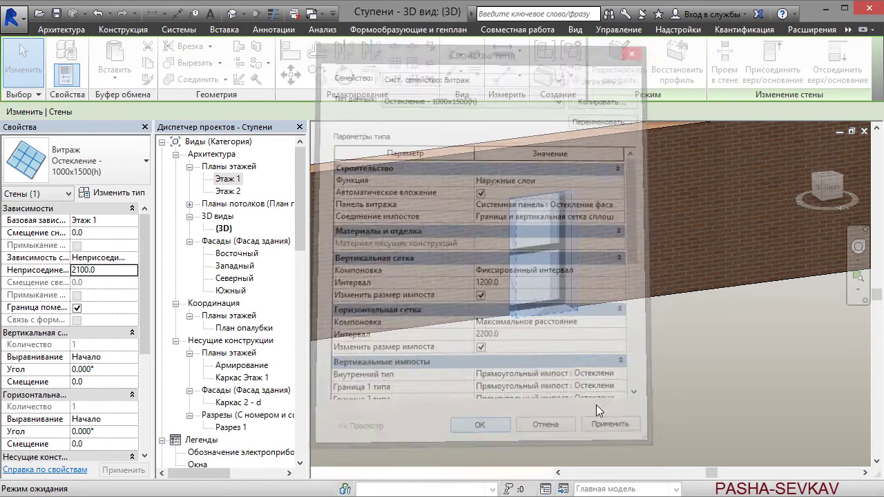
{"action": "key", "text": "Escape"}
{"action": "middle_click_drag", "start_coordinate": [599, 292], "coordinate": [561, 306], "text": "shift"}
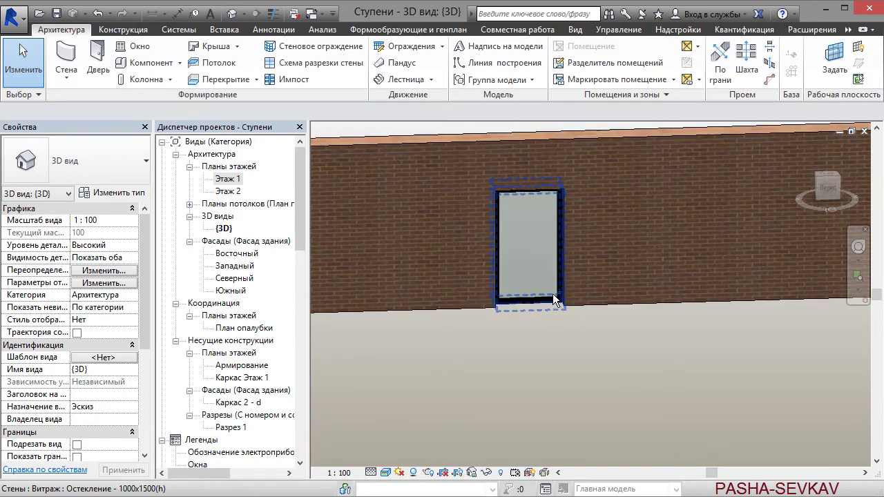
Unpin the glass panel and change it to Дверь алюминевая два полотна
{"action": "left_click", "coordinate": [557, 269]}
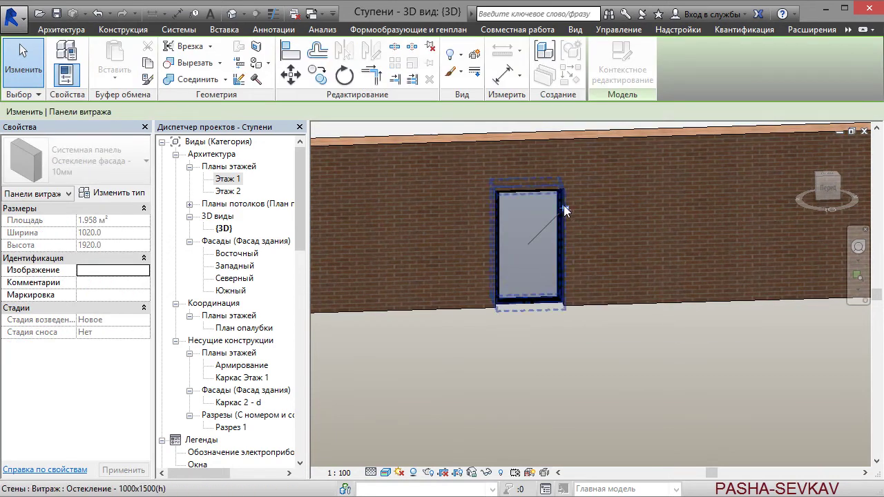
{"action": "left_click", "coordinate": [564, 208]}
{"action": "left_click", "coordinate": [76, 160]}
{"action": "scroll", "coordinate": [119, 276], "scroll_direction": "down", "scroll_amount": 1}
{"action": "scroll", "coordinate": [118, 275], "scroll_direction": "up", "scroll_amount": 3}
{"action": "scroll", "coordinate": [115, 273], "scroll_direction": "up", "scroll_amount": 1}
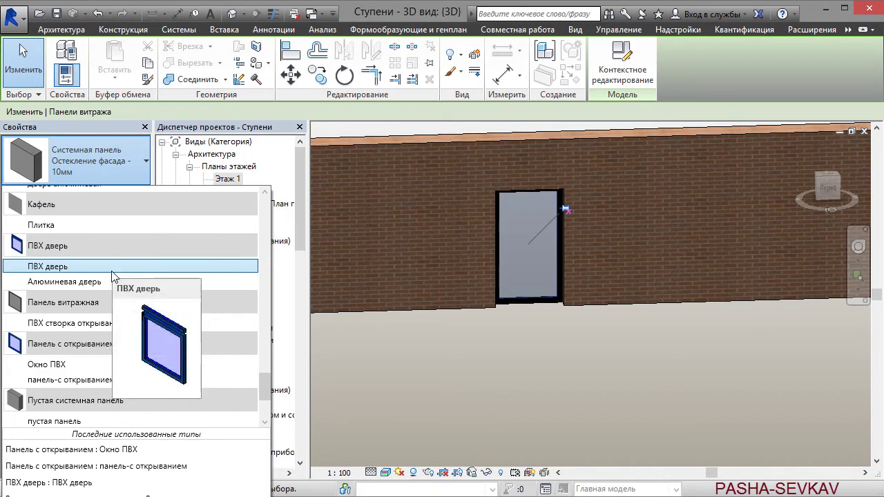
{"action": "scroll", "coordinate": [111, 286], "scroll_direction": "up", "scroll_amount": 3}
{"action": "scroll", "coordinate": [117, 277], "scroll_direction": "up", "scroll_amount": 1}
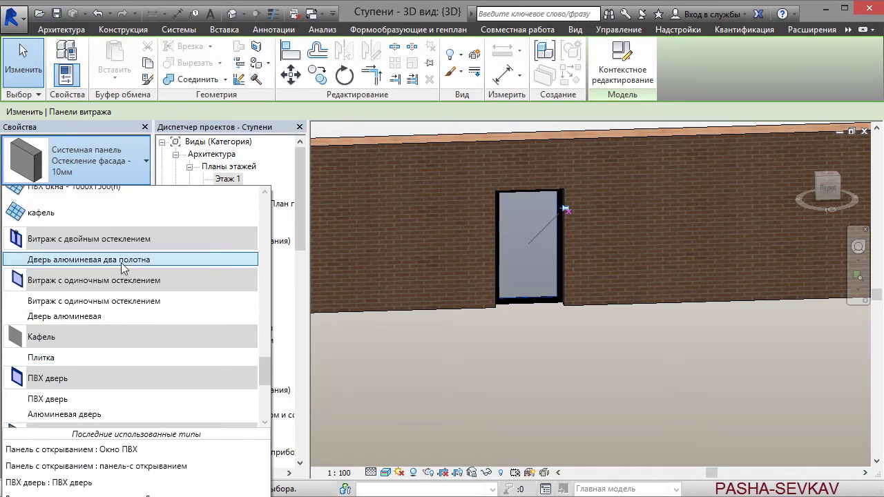
{"action": "left_click", "coordinate": [121, 263]}
View the new door obliquely in 3D, then reopen the Этаж 1 floor plan
{"action": "left_click", "coordinate": [567, 359]}
{"action": "scroll", "coordinate": [552, 279], "scroll_direction": "up", "scroll_amount": 2}
{"action": "scroll", "coordinate": [552, 279], "scroll_direction": "down", "scroll_amount": 1}
{"action": "scroll", "coordinate": [544, 317], "scroll_direction": "down", "scroll_amount": 2}
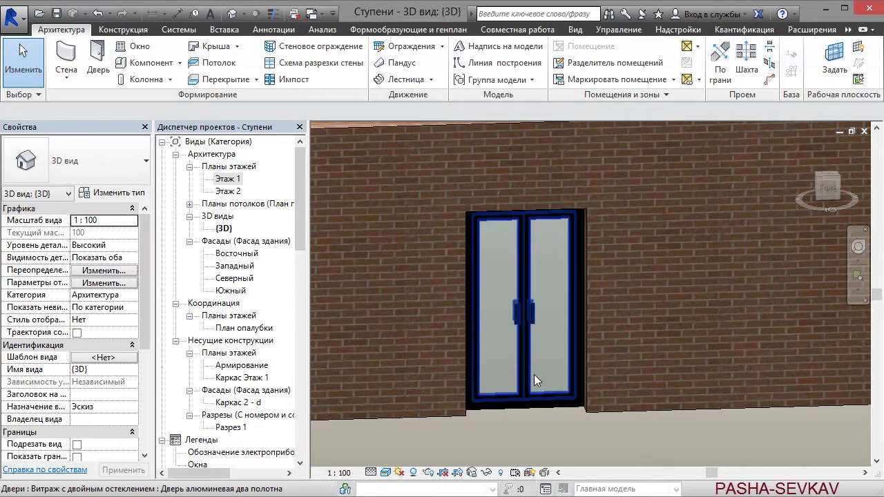
{"action": "middle_click_drag", "start_coordinate": [543, 378], "coordinate": [576, 387], "text": "shift"}
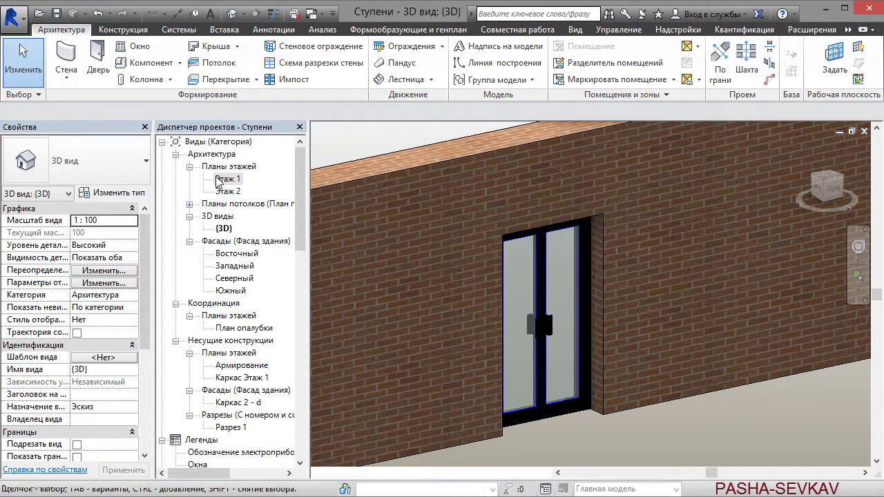
{"action": "double_click", "coordinate": [228, 179]}
{"action": "left_click", "coordinate": [66, 63]}
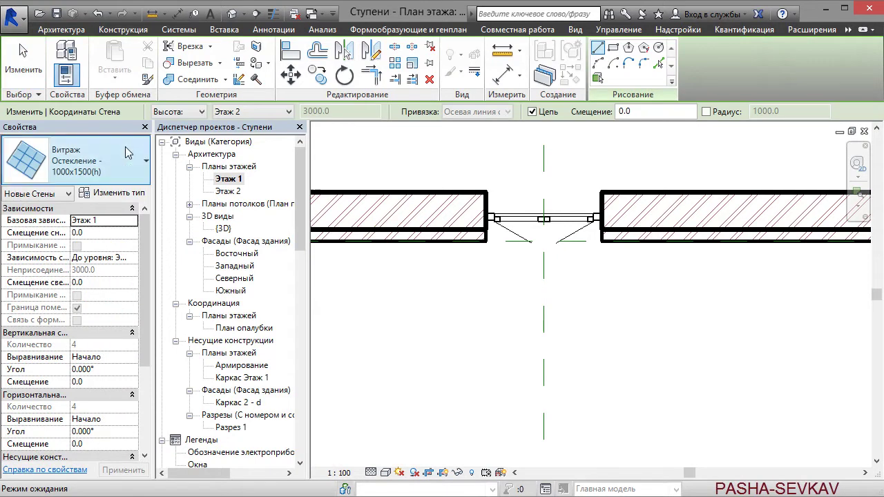
Choose the Фундамент ЖБ - 500 мм wall type for the foundation wall
{"action": "left_click", "coordinate": [127, 153]}
{"action": "scroll", "coordinate": [129, 283], "scroll_direction": "down", "scroll_amount": 5}
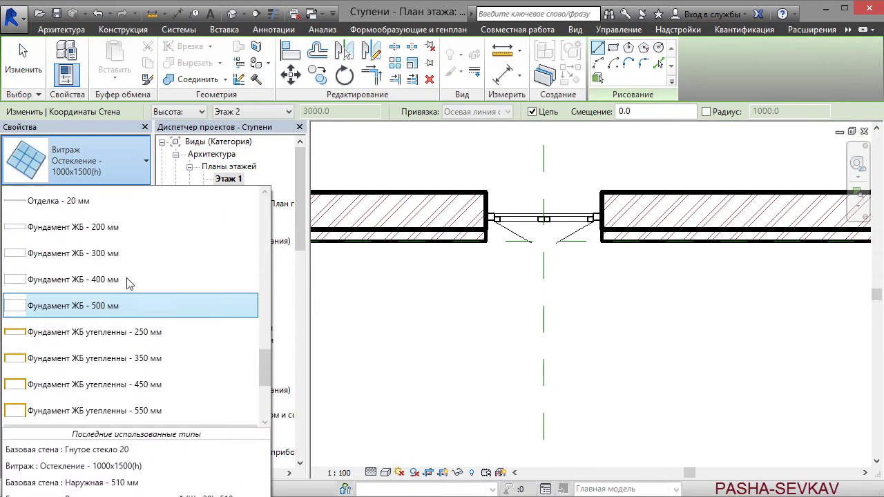
{"action": "left_click", "coordinate": [170, 304]}
{"action": "middle_click_drag", "start_coordinate": [654, 275], "coordinate": [548, 287]}
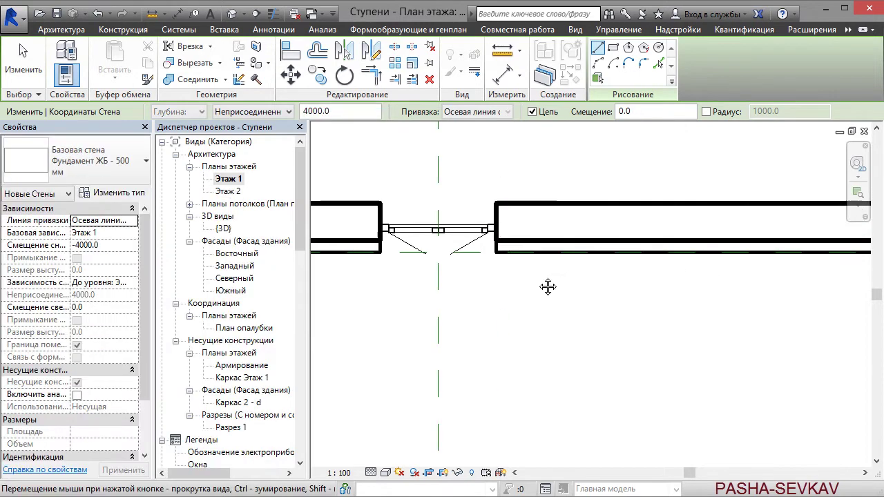
{"action": "scroll", "coordinate": [756, 259], "scroll_direction": "down", "scroll_amount": 2}
{"action": "scroll", "coordinate": [739, 249], "scroll_direction": "down", "scroll_amount": 2}
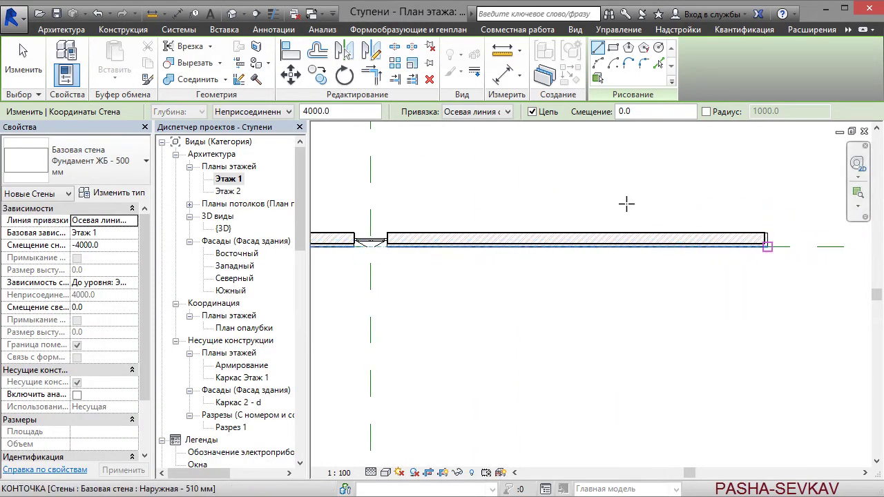
{"action": "left_click", "coordinate": [529, 239]}
{"action": "key", "text": "Escape"}
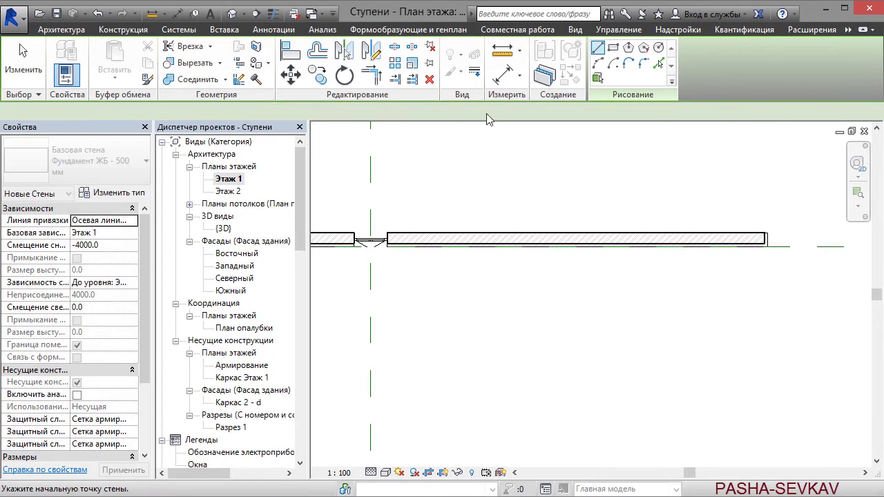
Draw the foundation wall along the existing wall's full length, located by its exterior finish face
{"action": "left_click", "coordinate": [476, 111]}
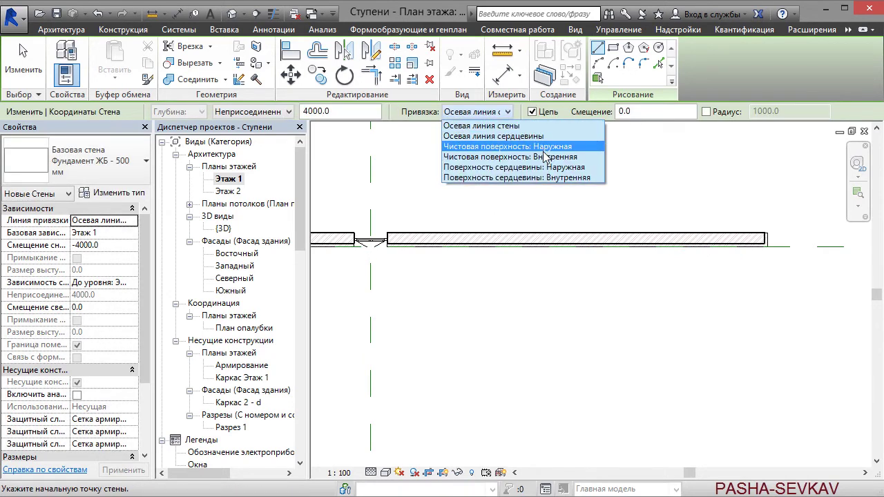
{"action": "left_click", "coordinate": [546, 148]}
{"action": "left_click", "coordinate": [767, 239]}
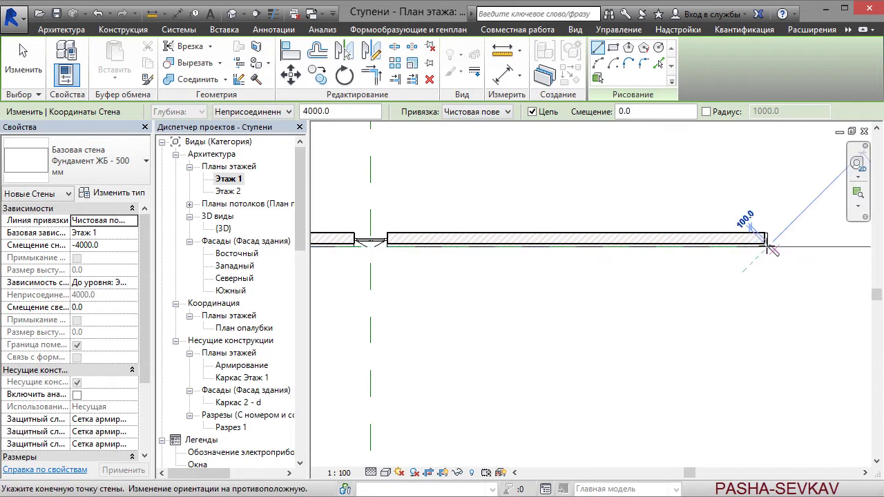
{"action": "middle_click_drag", "start_coordinate": [476, 225], "coordinate": [747, 243]}
{"action": "left_click", "coordinate": [381, 259]}
{"action": "key", "text": "Escape"}
{"action": "key", "text": "Escape"}
Draw a straight stair run below the door, leading toward the wall
{"action": "mouse_move", "coordinate": [605, 322]}
{"action": "middle_mouse_down"}
{"action": "mouse_move", "coordinate": [466, 306]}
{"action": "mouse_move", "coordinate": [443, 280]}
{"action": "middle_mouse_up"}
{"action": "scroll", "coordinate": [465, 306], "scroll_direction": "up", "scroll_amount": 2}
{"action": "scroll", "coordinate": [468, 309], "scroll_direction": "up", "scroll_amount": 2}
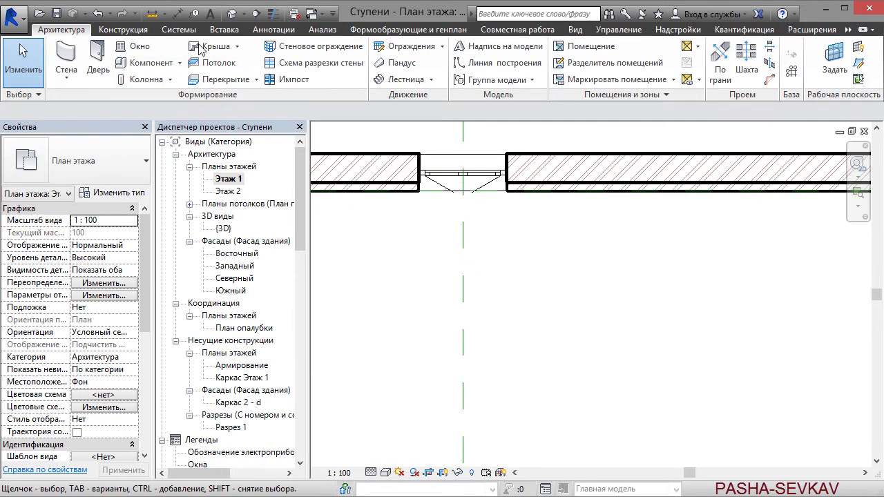
{"action": "left_click", "coordinate": [407, 80]}
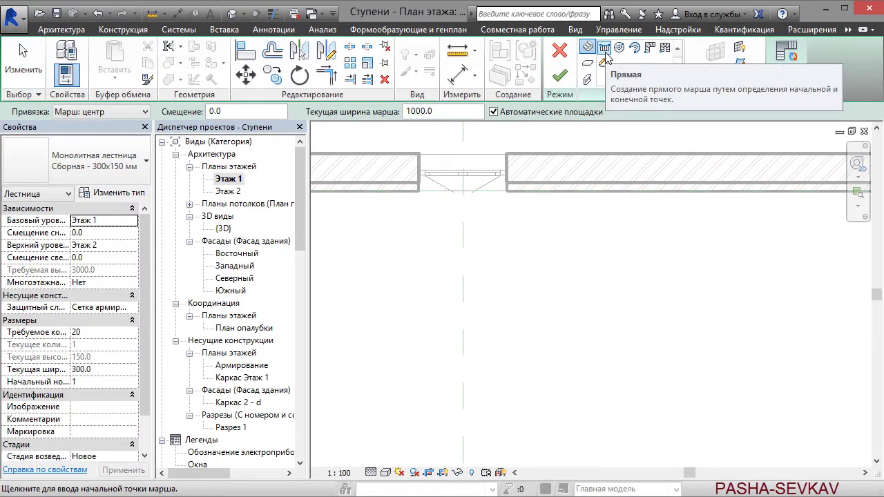
{"action": "left_click", "coordinate": [463, 264]}
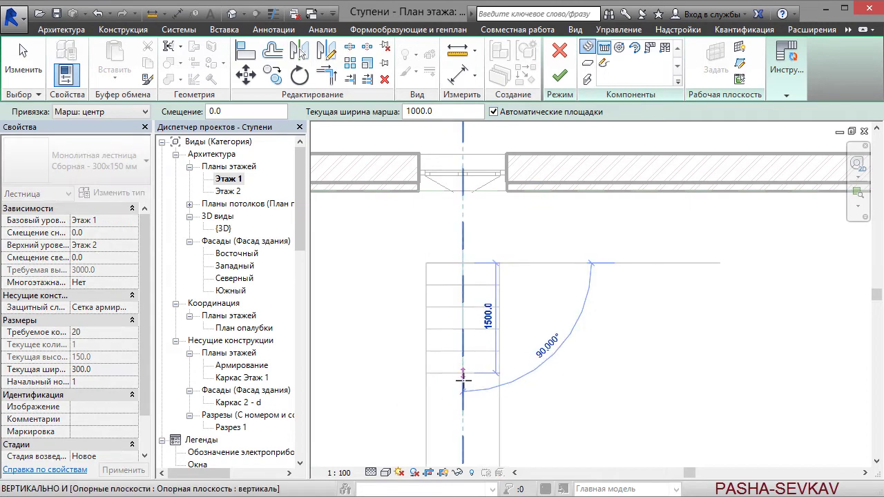
{"action": "left_click", "coordinate": [463, 377]}
{"action": "key", "text": "Escape"}
Widen the stair run to 1500 mm
{"action": "left_click", "coordinate": [497, 343]}
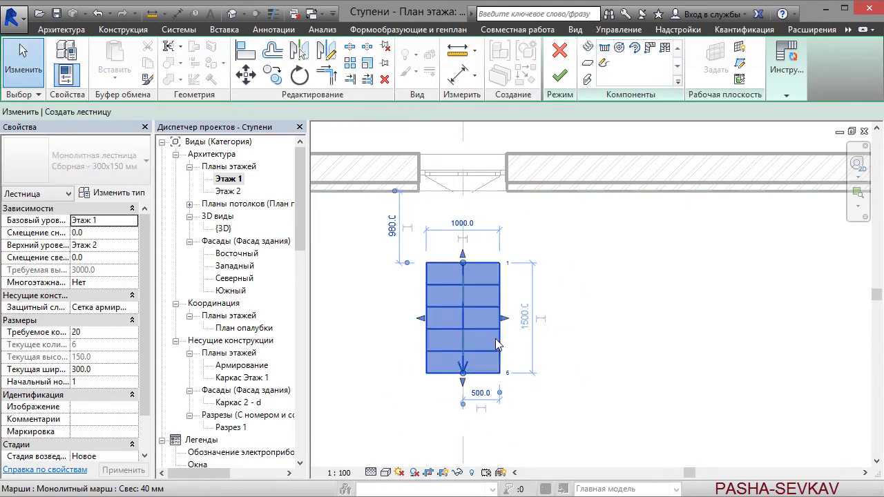
{"action": "left_click", "coordinate": [497, 343]}
{"action": "mouse_move", "coordinate": [787, 69]}
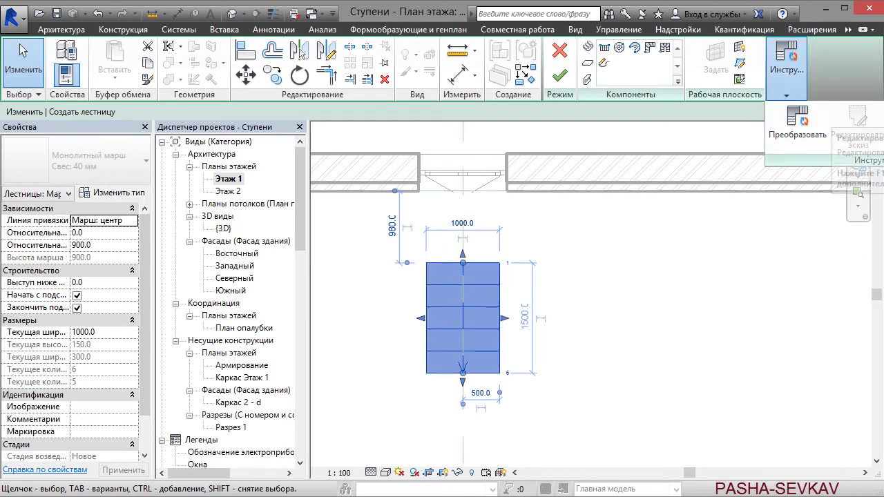
{"action": "key", "text": "Escape"}
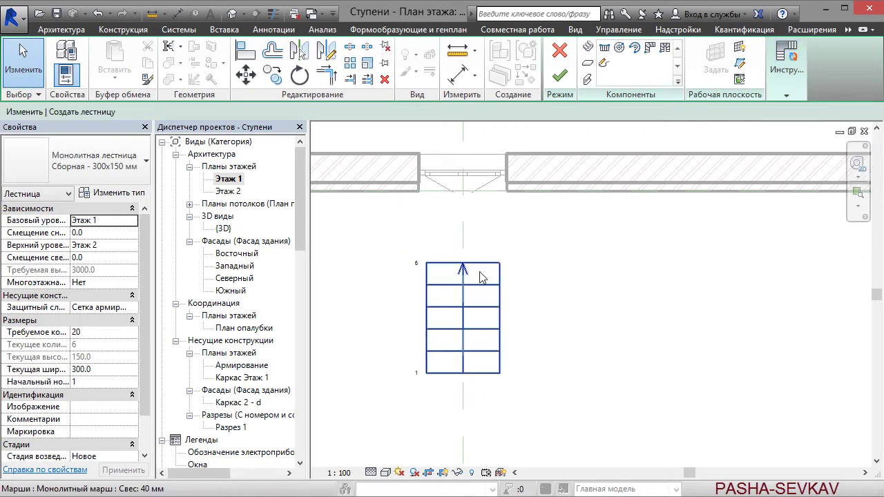
{"action": "left_click", "coordinate": [485, 275]}
{"action": "left_click", "coordinate": [462, 399]}
{"action": "key", "text": "Return"}
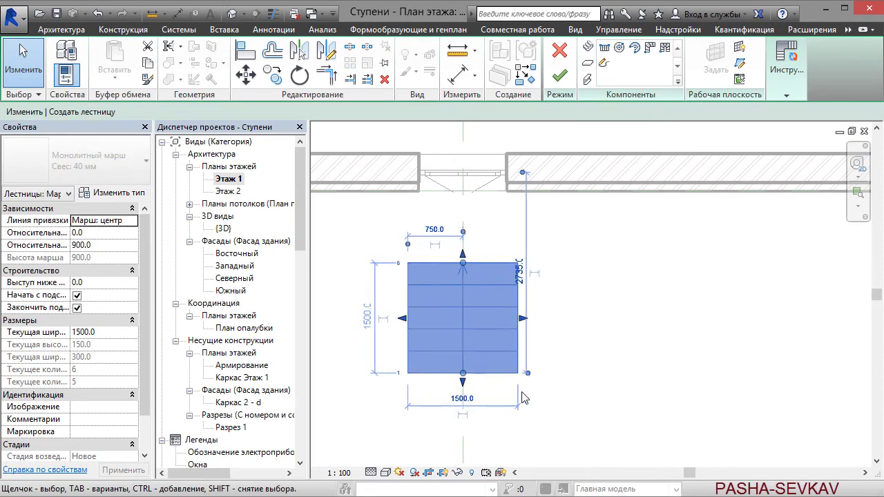
{"action": "left_click", "coordinate": [606, 302]}
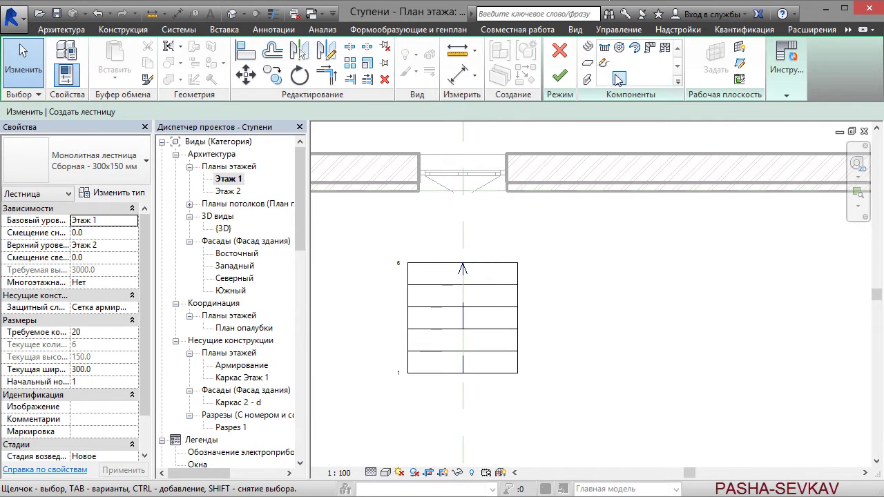
{"action": "left_click", "coordinate": [591, 62]}
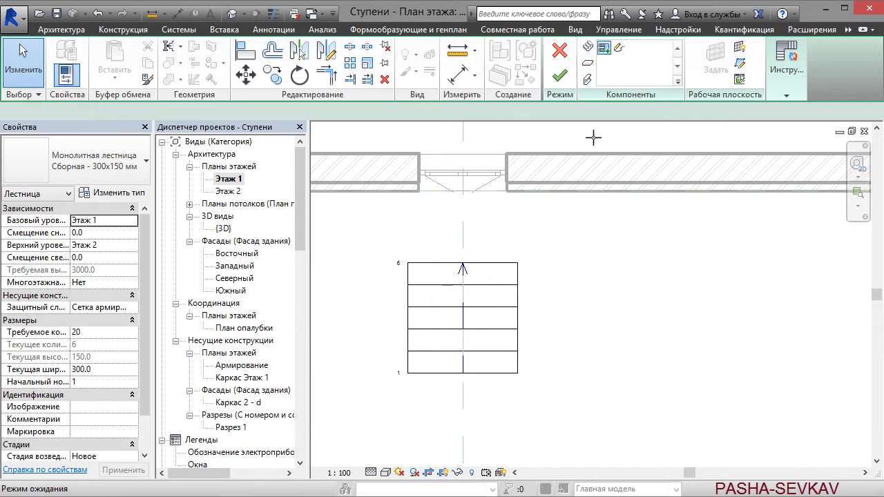
Sketch a 1500-wide rectangular landing from the run's top edge to the wall and finish it
{"action": "left_click", "coordinate": [618, 54]}
{"action": "left_click", "coordinate": [518, 262]}
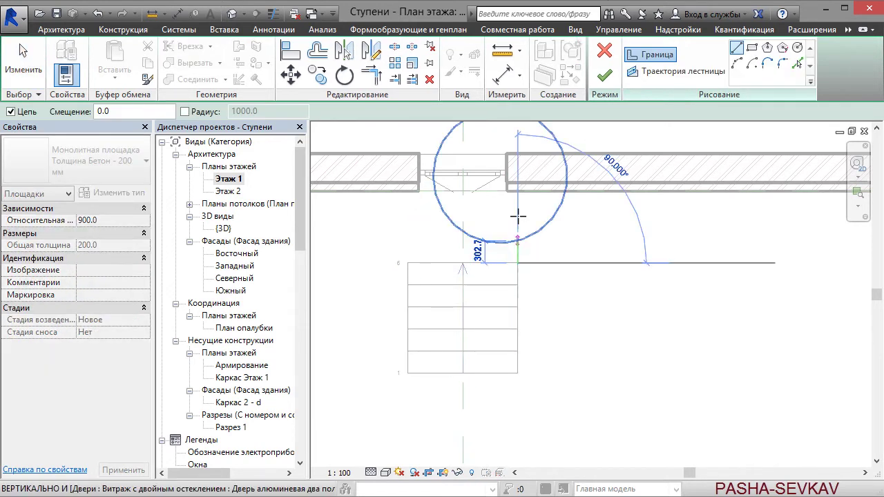
{"action": "key", "text": "Escape"}
{"action": "left_click", "coordinate": [408, 262]}
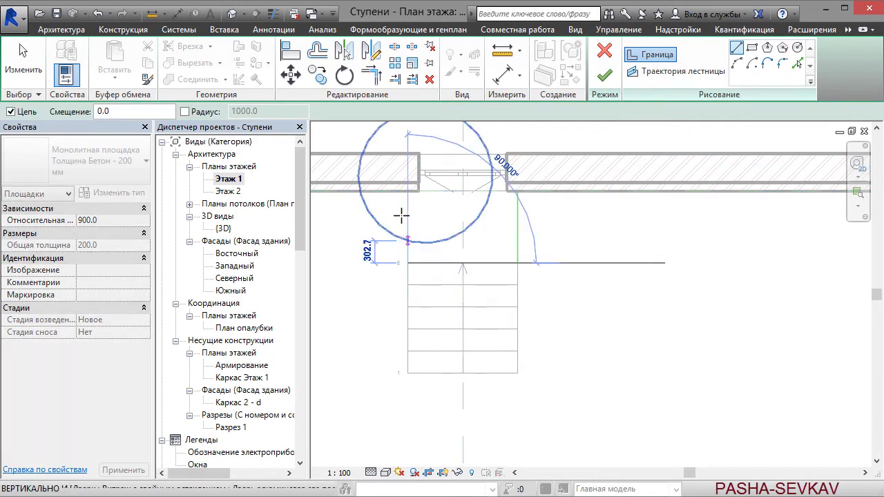
{"action": "left_click", "coordinate": [407, 192]}
{"action": "left_click", "coordinate": [518, 192]}
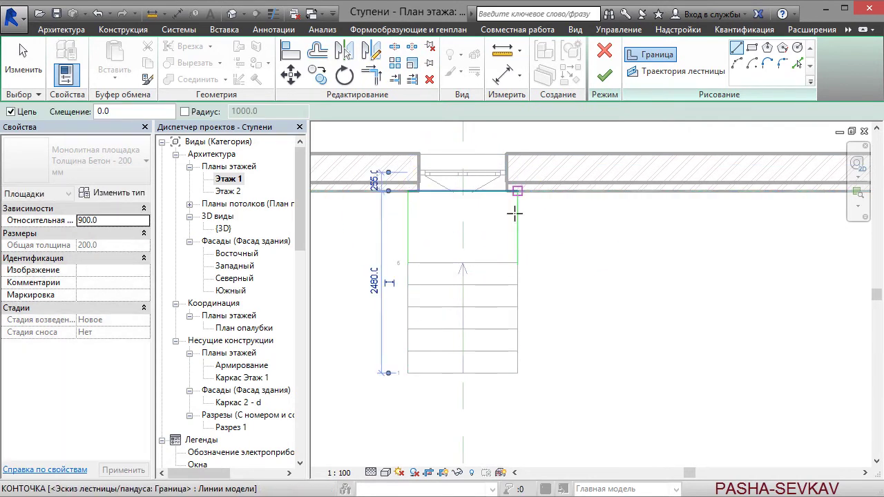
{"action": "left_click", "coordinate": [518, 262]}
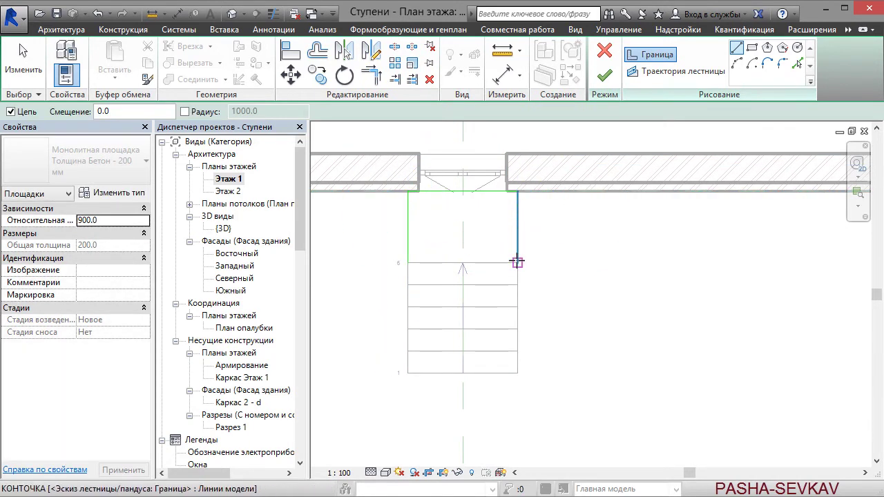
{"action": "left_click", "coordinate": [408, 263]}
{"action": "key", "text": "Escape"}
{"action": "left_click", "coordinate": [604, 75]}
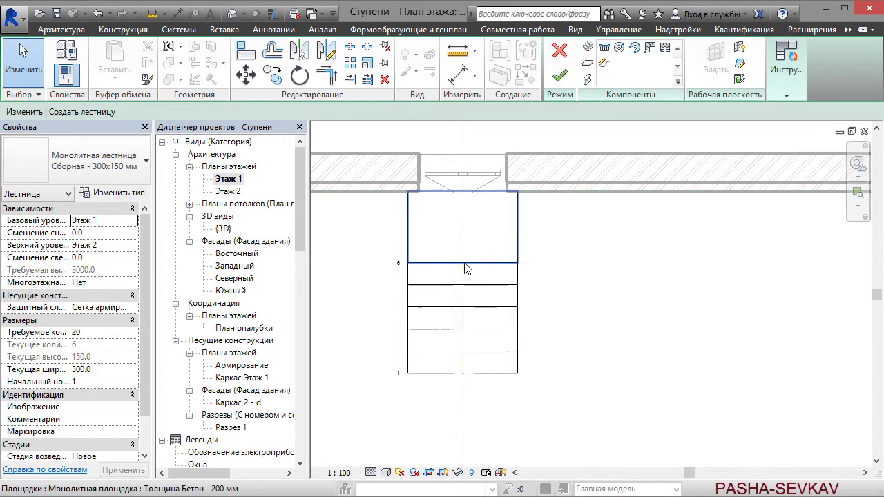
Select the stair landing and run in 3D and set the top offset (Смещение сверху) to -1200
{"action": "left_click", "coordinate": [232, 14]}
{"action": "middle_click_drag", "start_coordinate": [632, 311], "coordinate": [643, 290], "text": "shift"}
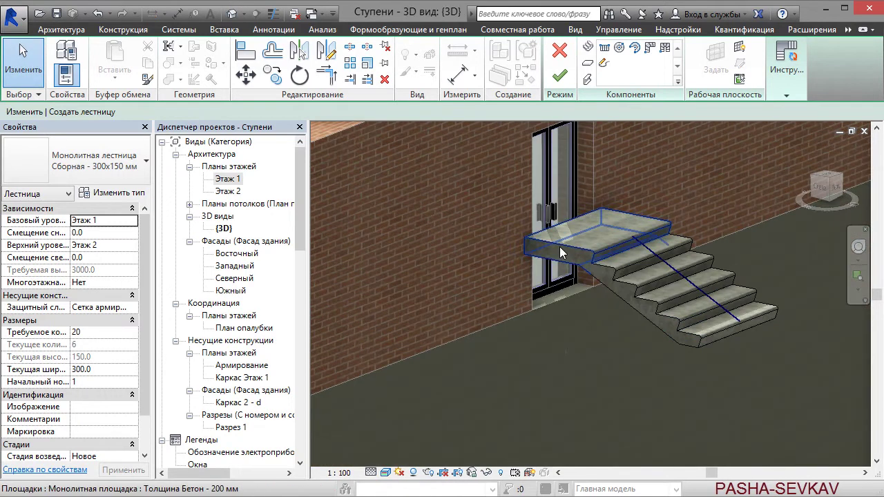
{"action": "left_click", "coordinate": [559, 247]}
{"action": "left_click", "coordinate": [618, 295], "text": "ctrl"}
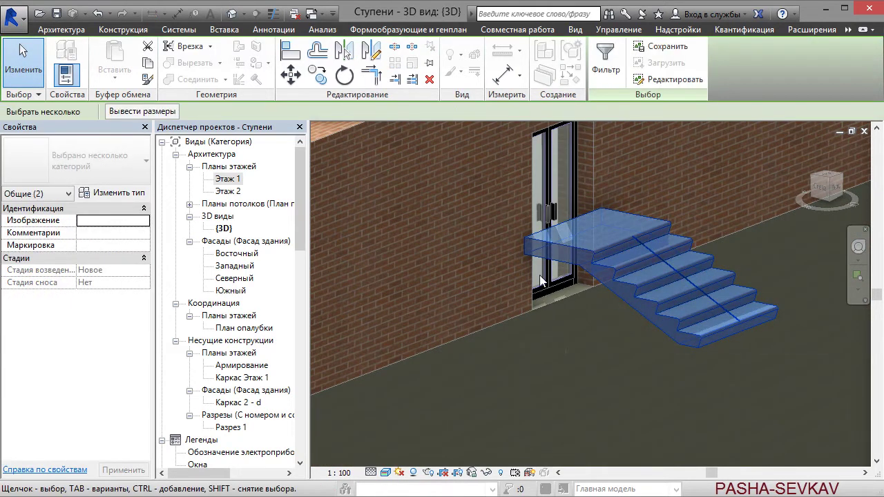
{"action": "double_click", "coordinate": [594, 276]}
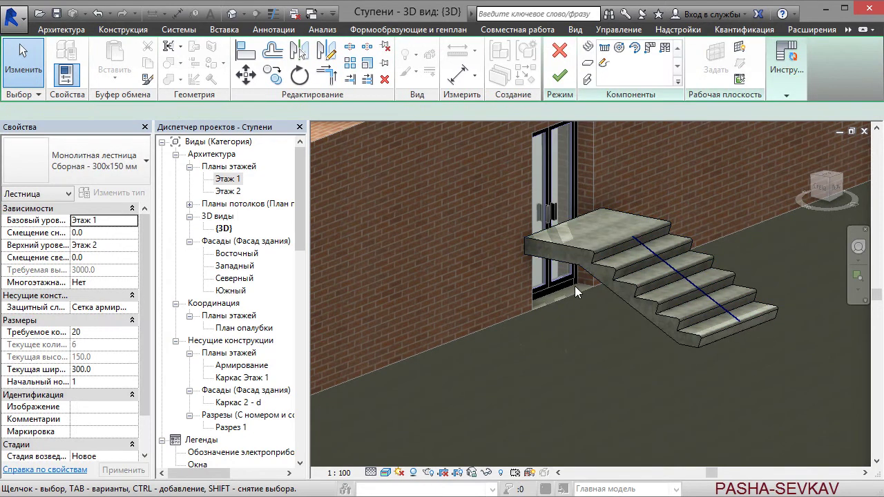
{"action": "key", "text": "Tab"}
{"action": "type", "text": "-1200"}
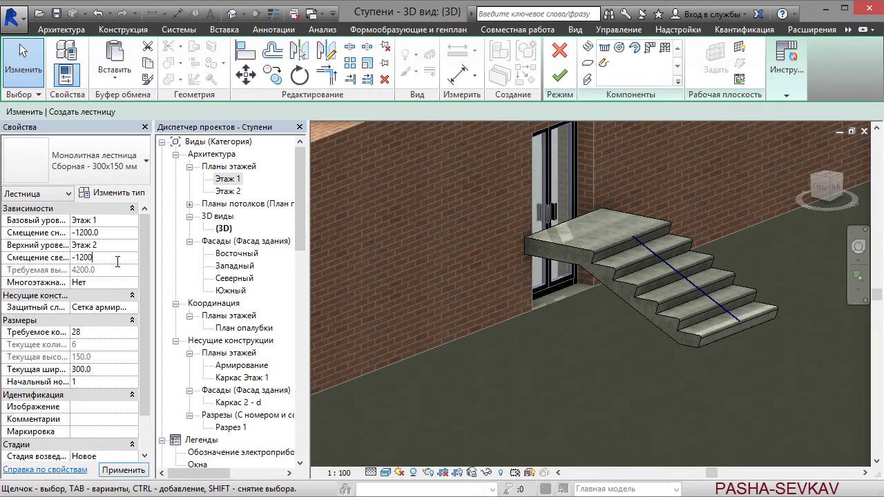
{"action": "key", "text": "Return"}
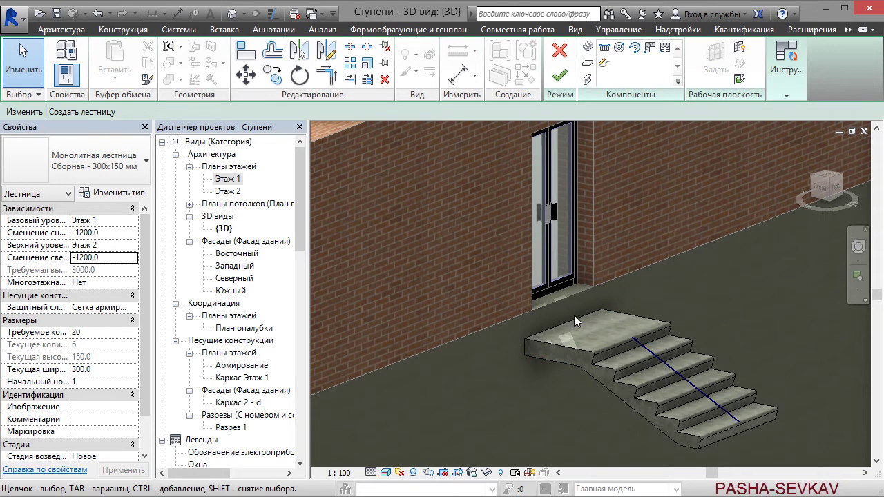
{"action": "scroll", "coordinate": [575, 323], "scroll_direction": "up", "scroll_amount": 1}
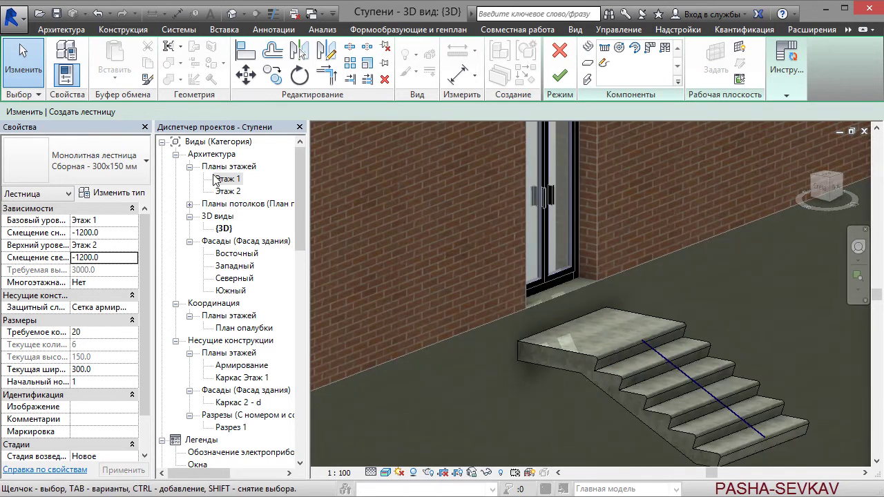
{"action": "left_click", "coordinate": [235, 179]}
On the Этаж 1 plan, drag the stair run's bottom grip to extend it to 8 risers
{"action": "double_click", "coordinate": [225, 181]}
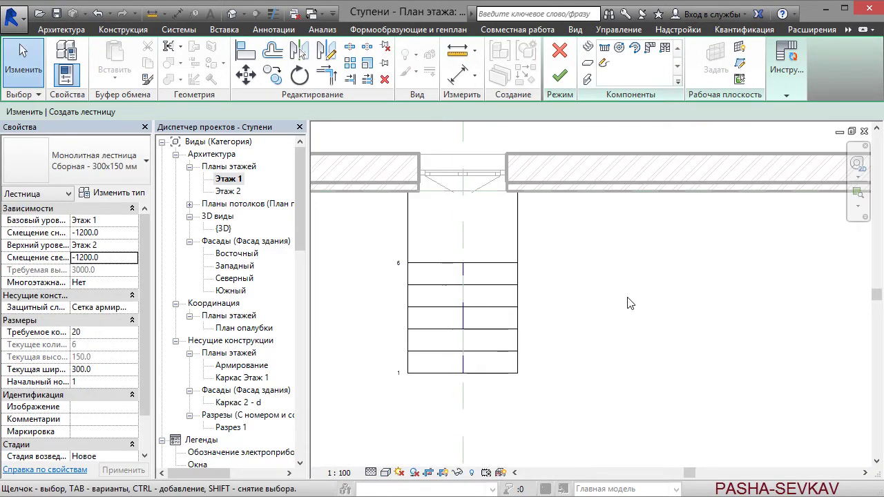
{"action": "left_click", "coordinate": [517, 291]}
{"action": "scroll", "coordinate": [476, 304], "scroll_direction": "up", "scroll_amount": 2}
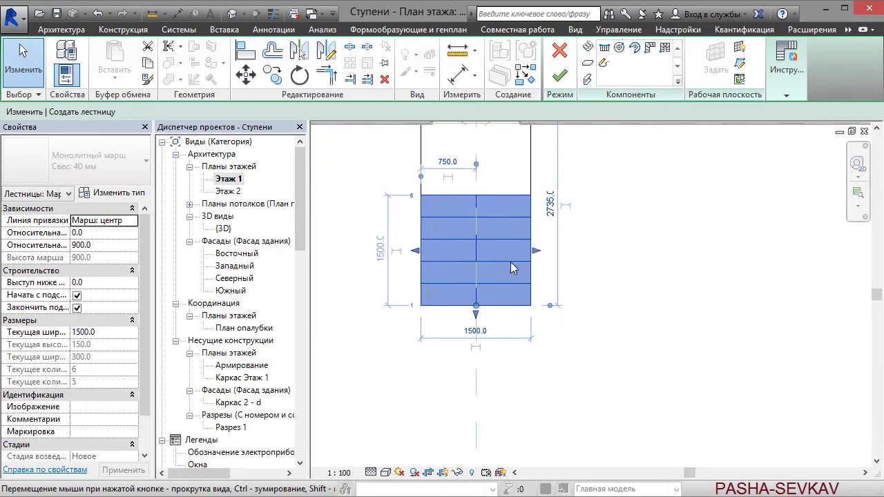
{"action": "left_click_drag", "start_coordinate": [479, 309], "coordinate": [476, 337]}
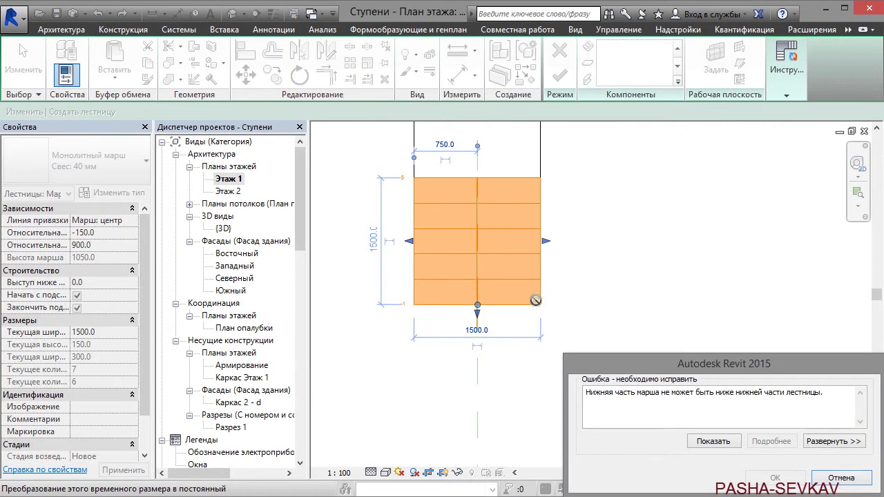
{"action": "left_click", "coordinate": [854, 478]}
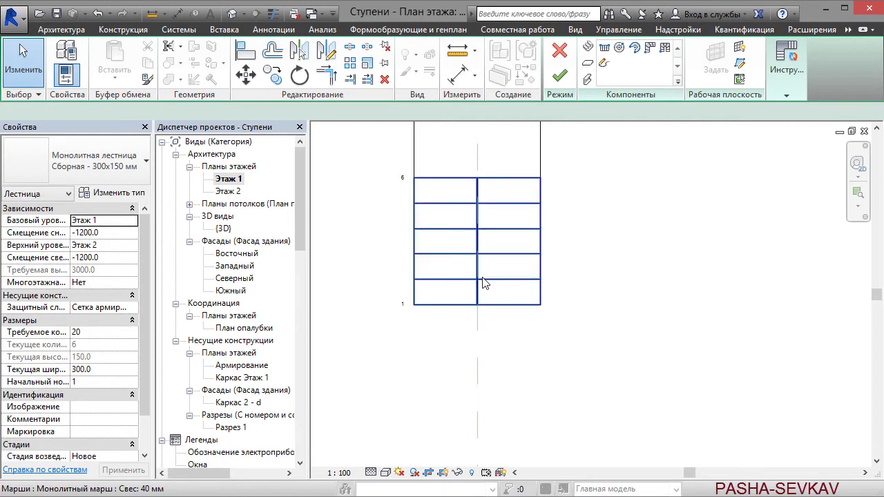
{"action": "left_click", "coordinate": [427, 283]}
{"action": "left_click_drag", "start_coordinate": [482, 326], "coordinate": [477, 361]}
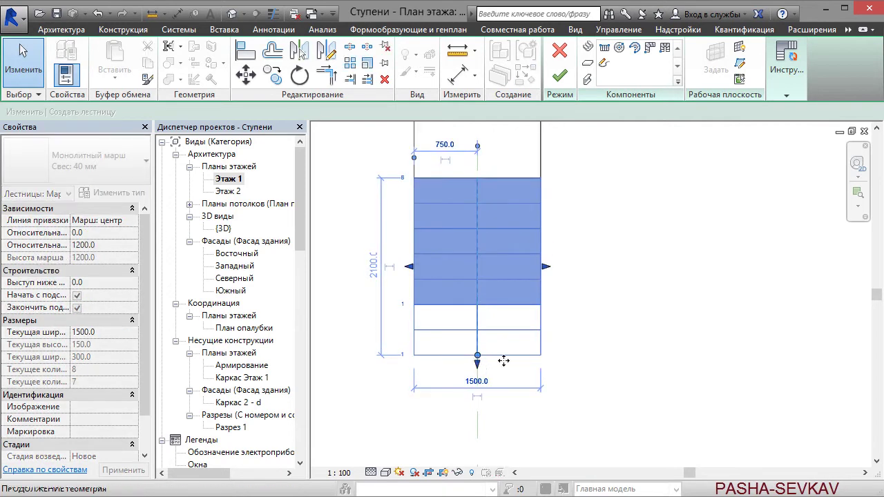
{"action": "left_click", "coordinate": [634, 351]}
Back in the {3D} view, select the run and landing and enter stair editing
{"action": "left_click", "coordinate": [232, 13]}
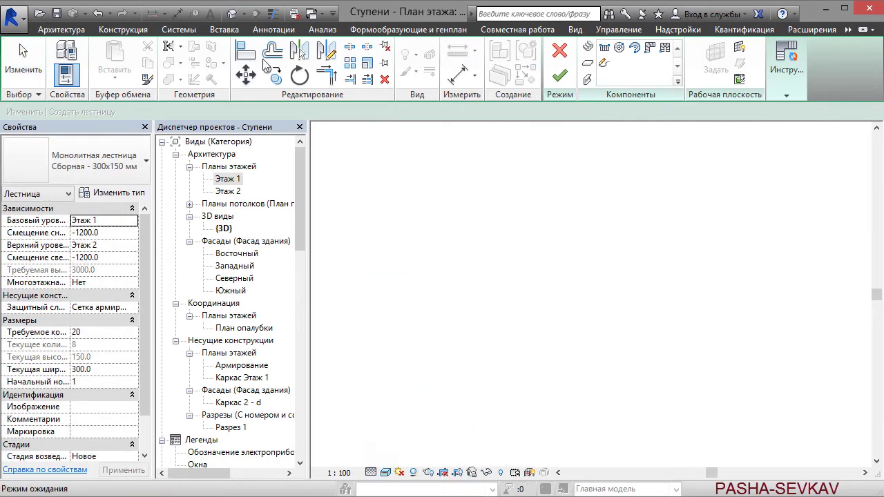
{"action": "mouse_move", "coordinate": [664, 344]}
{"action": "middle_mouse_down"}
{"action": "mouse_move", "coordinate": [542, 296]}
{"action": "mouse_move", "coordinate": [574, 365]}
{"action": "middle_mouse_up"}
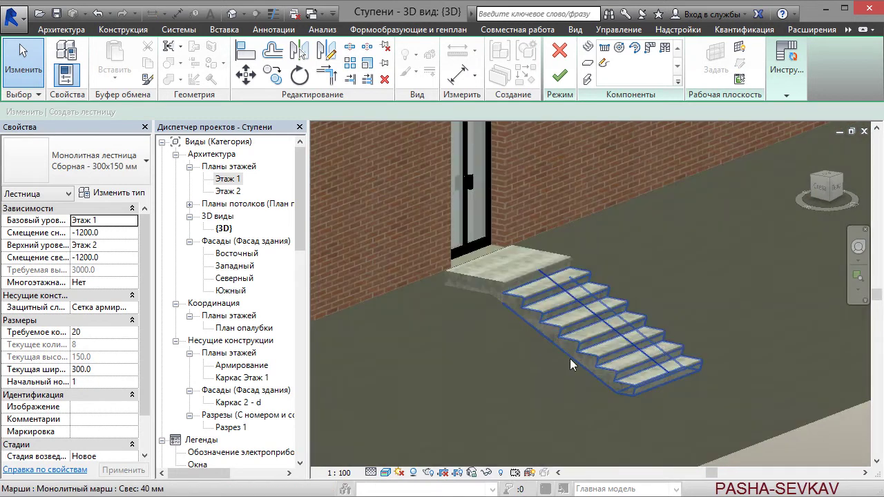
{"action": "left_click", "coordinate": [576, 345]}
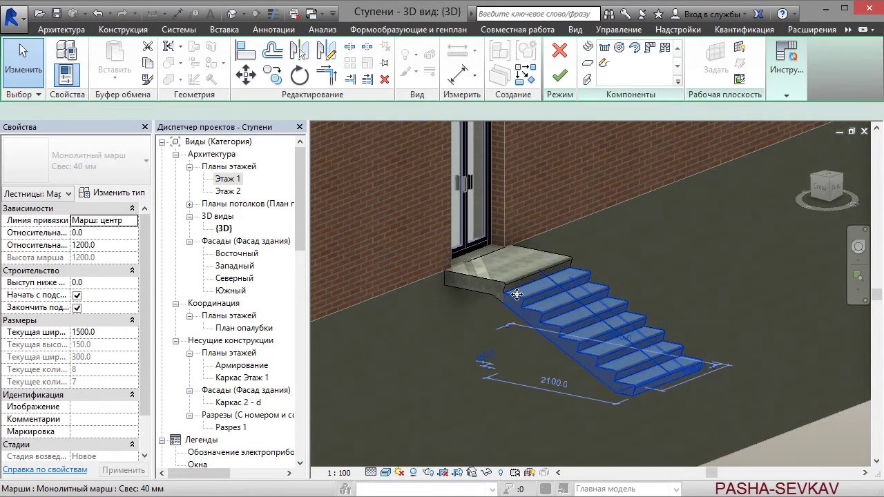
{"action": "left_click", "coordinate": [476, 282], "text": "ctrl"}
{"action": "double_click", "coordinate": [527, 342]}
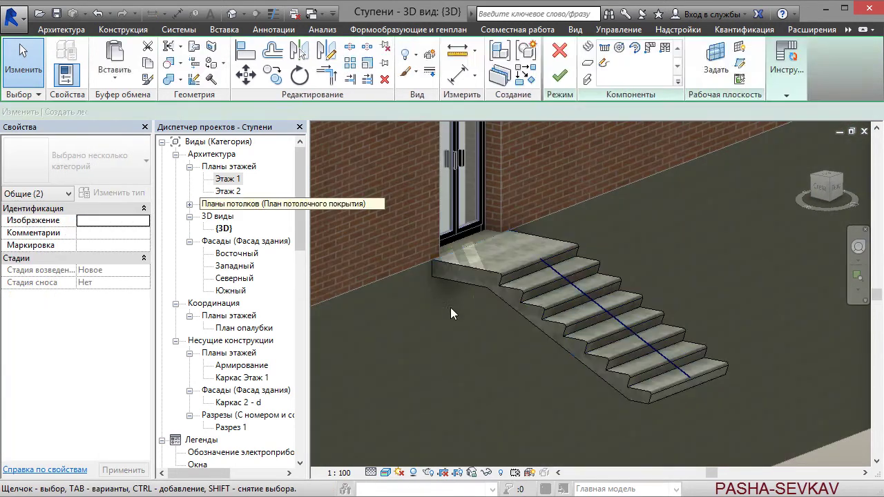
Switch the stair to the Монолитная лестница: Моналит - 300x150 мм type and orbit to inspect it
{"action": "left_click", "coordinate": [96, 160]}
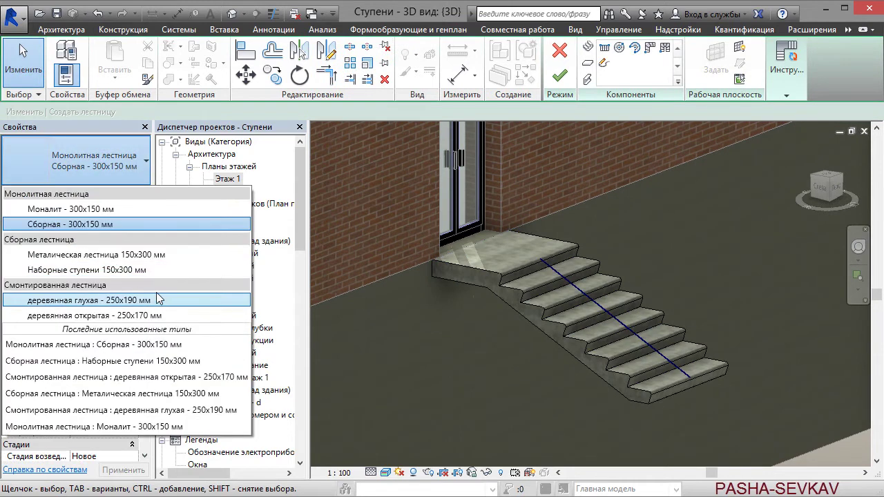
{"action": "left_click", "coordinate": [143, 208]}
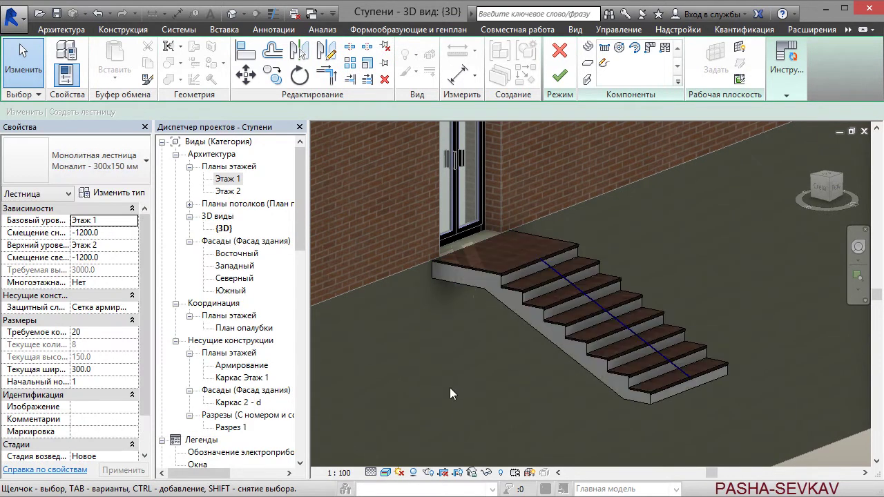
{"action": "scroll", "coordinate": [447, 377], "scroll_direction": "up", "scroll_amount": 3}
{"action": "scroll", "coordinate": [440, 360], "scroll_direction": "up", "scroll_amount": 2}
{"action": "scroll", "coordinate": [414, 357], "scroll_direction": "up", "scroll_amount": 2}
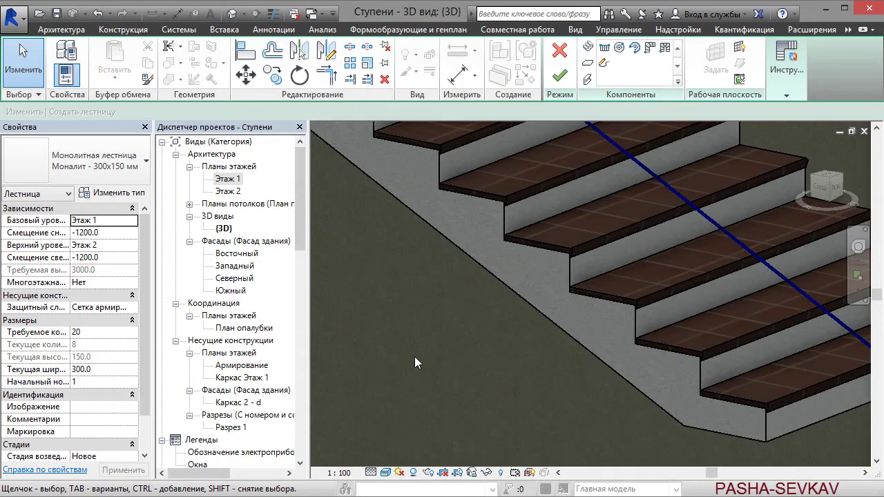
{"action": "scroll", "coordinate": [415, 357], "scroll_direction": "down", "scroll_amount": 5}
{"action": "middle_click_drag", "start_coordinate": [513, 336], "coordinate": [719, 288], "text": "shift"}
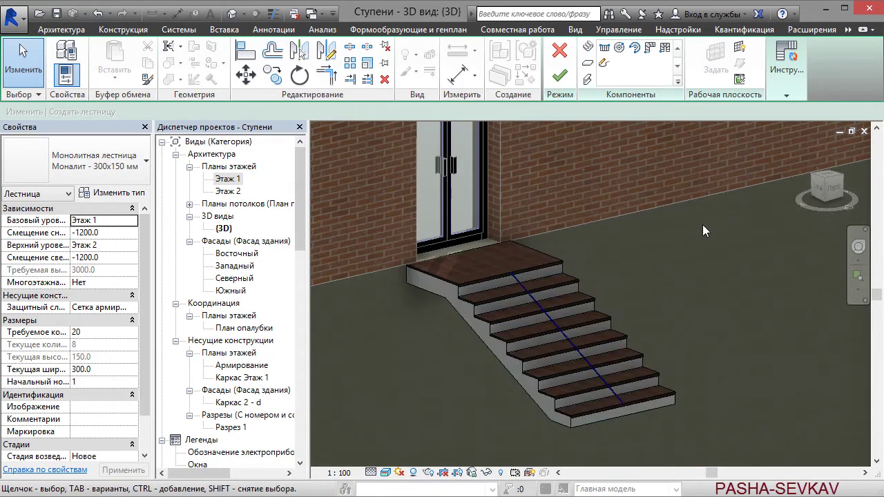
{"action": "left_click", "coordinate": [787, 95]}
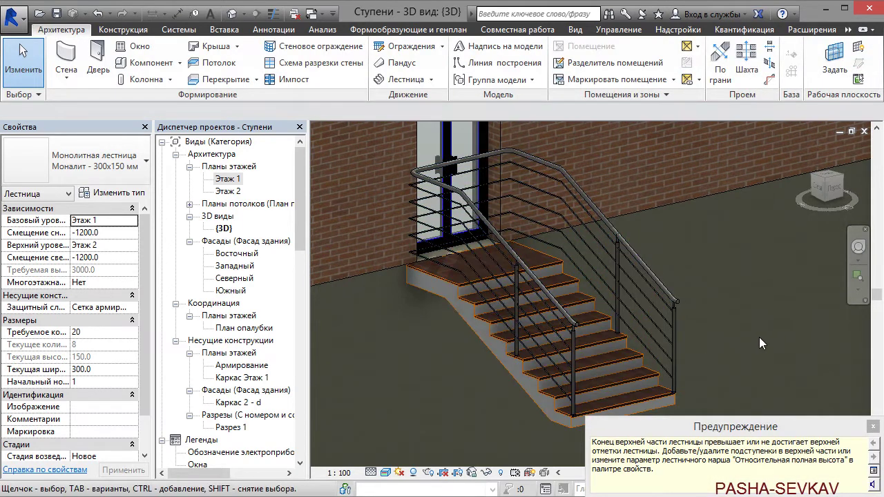
Edit the existing railing's path to delete its lower line
{"action": "left_click", "coordinate": [648, 262]}
{"action": "mouse_move", "coordinate": [691, 287]}
{"action": "middle_mouse_down", "text": "shift"}
{"action": "mouse_move", "coordinate": [534, 291]}
{"action": "mouse_move", "coordinate": [708, 299]}
{"action": "middle_mouse_up", "text": "shift"}
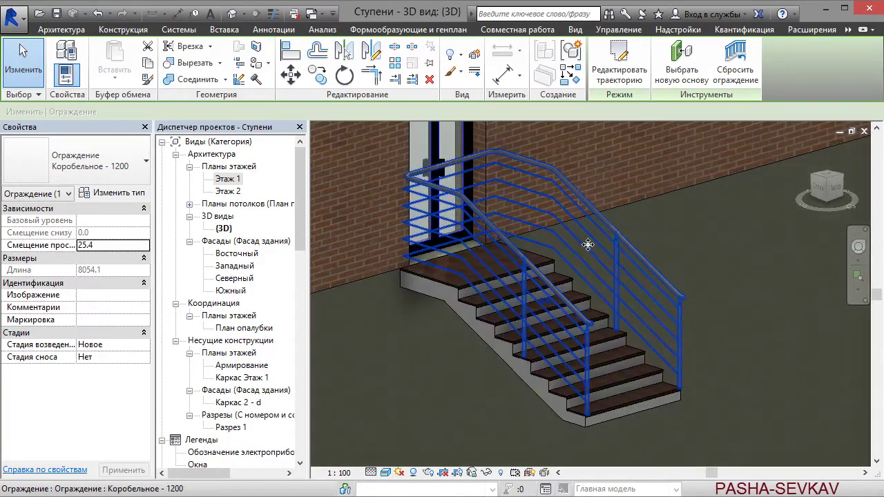
{"action": "left_click", "coordinate": [619, 69]}
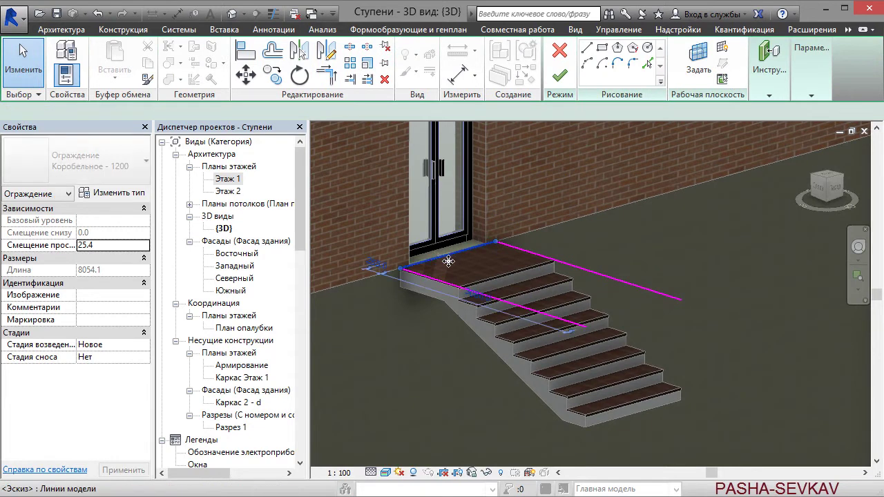
{"action": "left_click", "coordinate": [511, 303]}
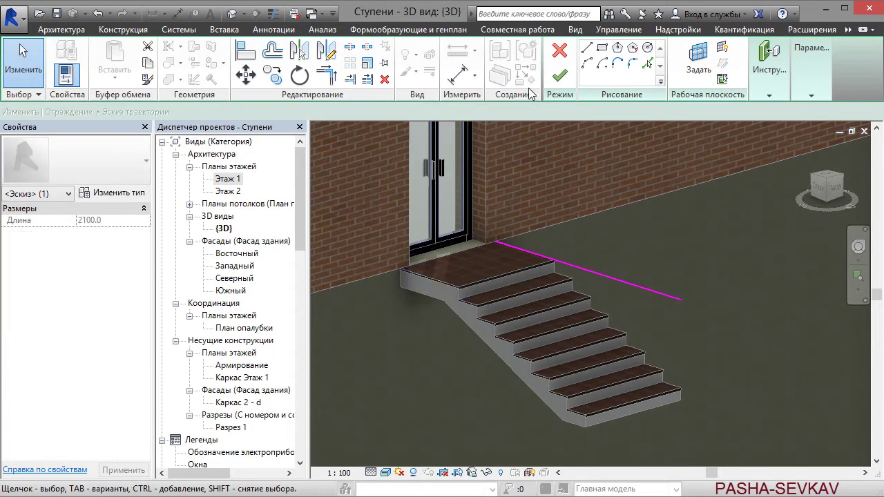
{"action": "key", "text": "Delete"}
{"action": "left_click", "coordinate": [560, 75]}
{"action": "left_click", "coordinate": [732, 296]}
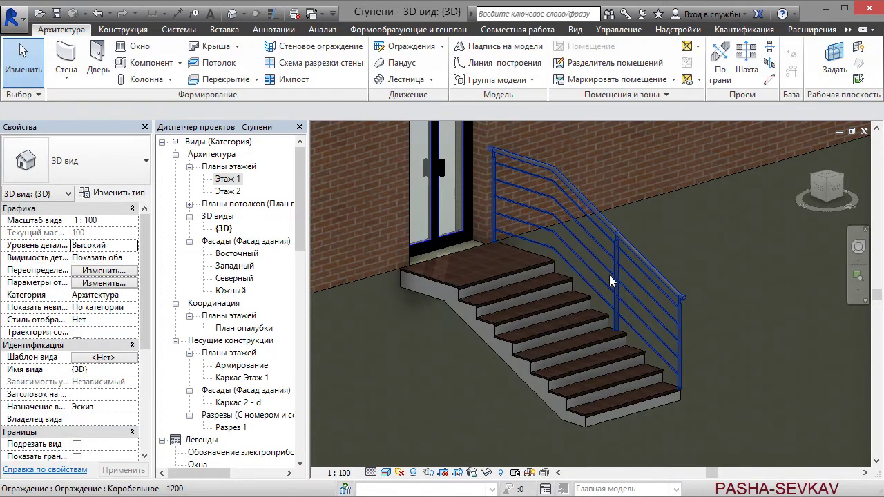
{"action": "middle_click_drag", "start_coordinate": [701, 283], "coordinate": [573, 297], "text": "shift"}
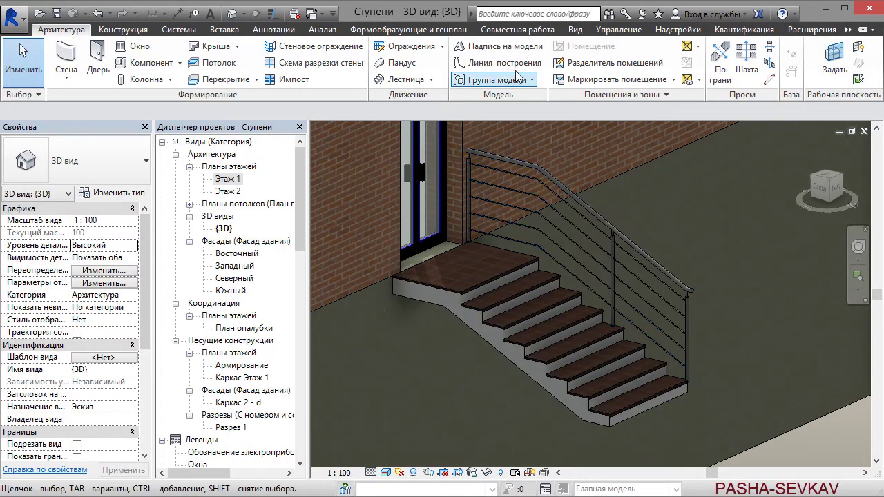
Place a new Коробельное - 1200 railing hosted on the stair and edit its path
{"action": "left_click", "coordinate": [442, 46]}
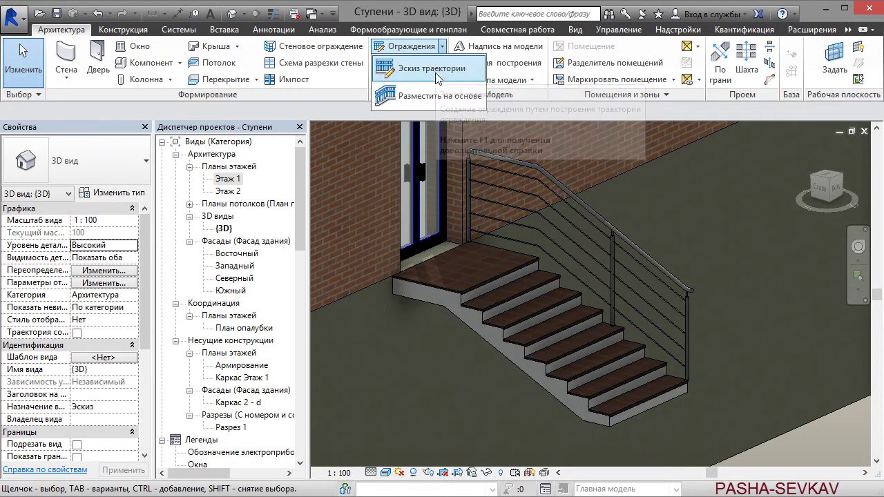
{"action": "left_click", "coordinate": [436, 96]}
{"action": "left_click", "coordinate": [583, 312]}
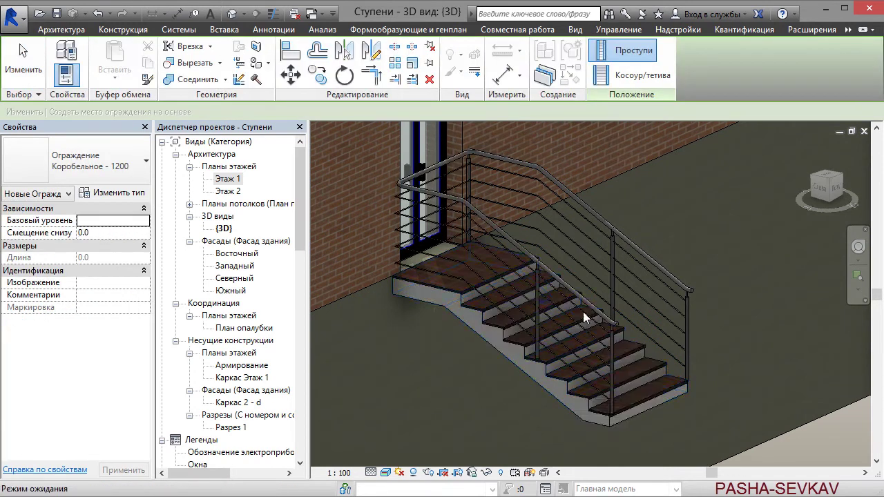
{"action": "key", "text": "Escape"}
{"action": "left_click", "coordinate": [585, 304]}
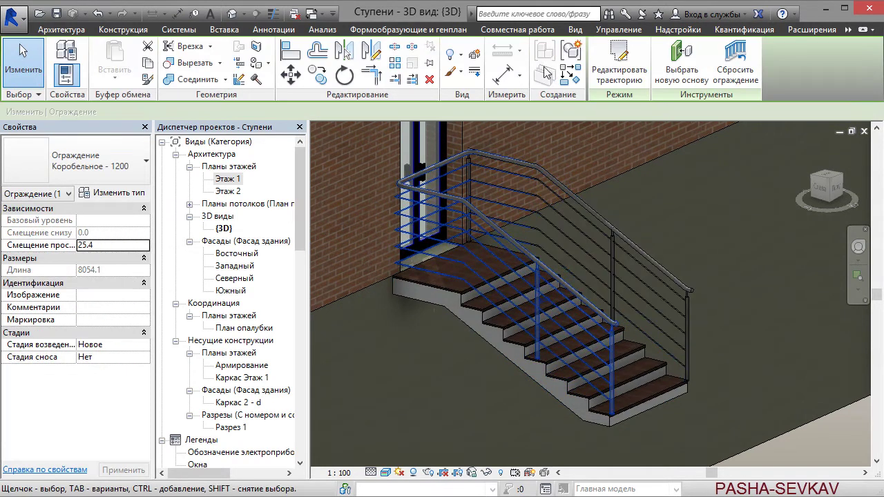
{"action": "left_click", "coordinate": [592, 61]}
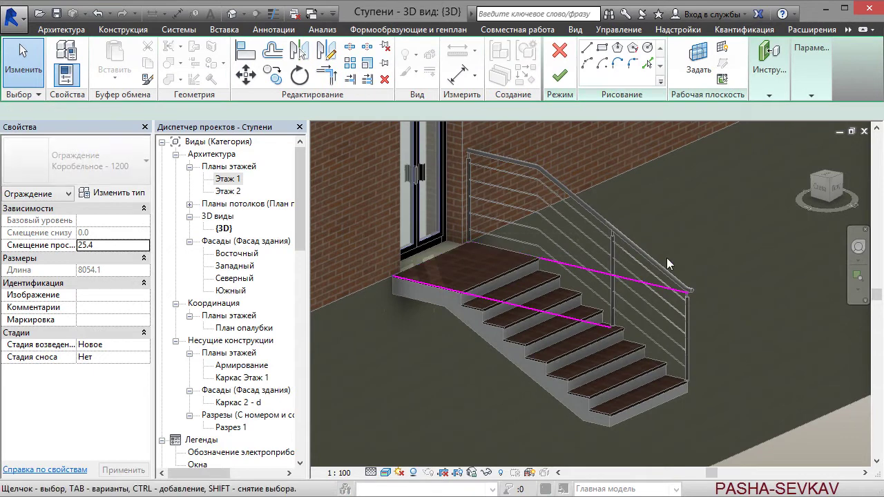
{"action": "left_click", "coordinate": [559, 75]}
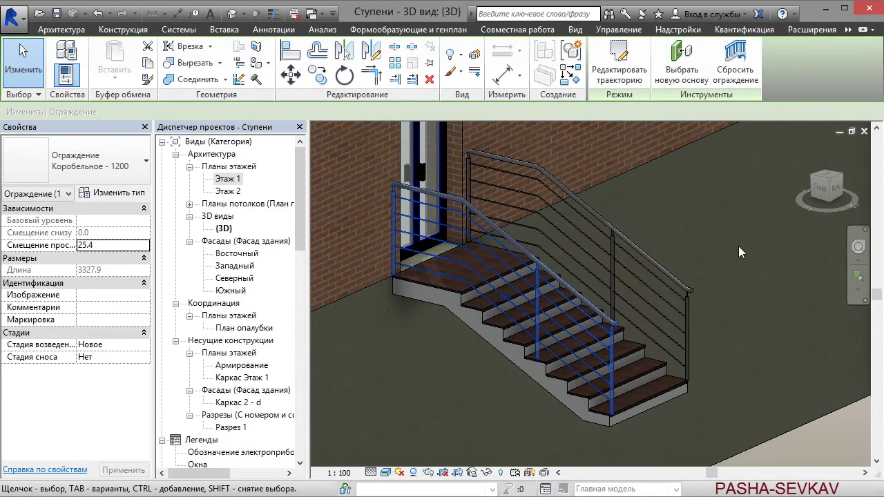
{"action": "left_click", "coordinate": [739, 253]}
{"action": "mouse_move", "coordinate": [647, 277]}
{"action": "middle_mouse_down", "text": "shift"}
{"action": "mouse_move", "coordinate": [608, 316]}
{"action": "mouse_move", "coordinate": [682, 289]}
{"action": "middle_mouse_up", "text": "shift"}
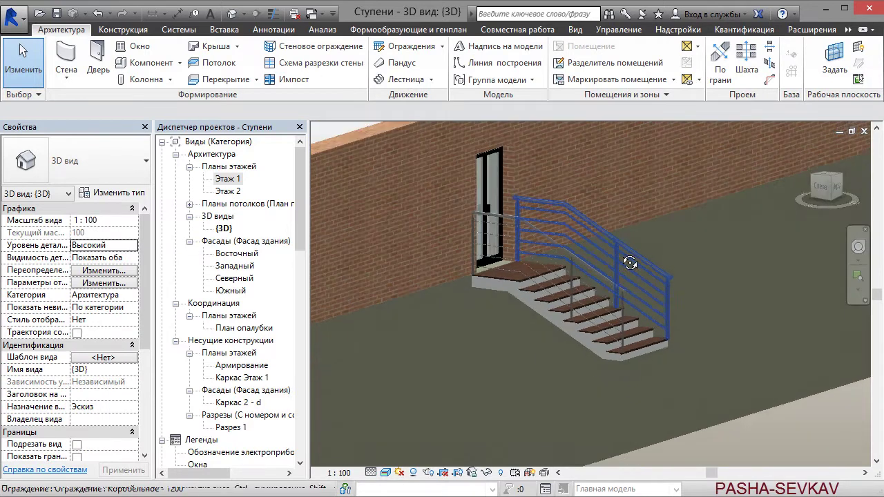
Inspect the railings in 3D, then on Этаж 1 start a new railing path sketch (Эскиз траектории)
{"action": "mouse_move", "coordinate": [682, 289]}
{"action": "middle_mouse_down", "text": "shift"}
{"action": "mouse_move", "coordinate": [647, 253]}
{"action": "mouse_move", "coordinate": [451, 269]}
{"action": "middle_mouse_up", "text": "shift"}
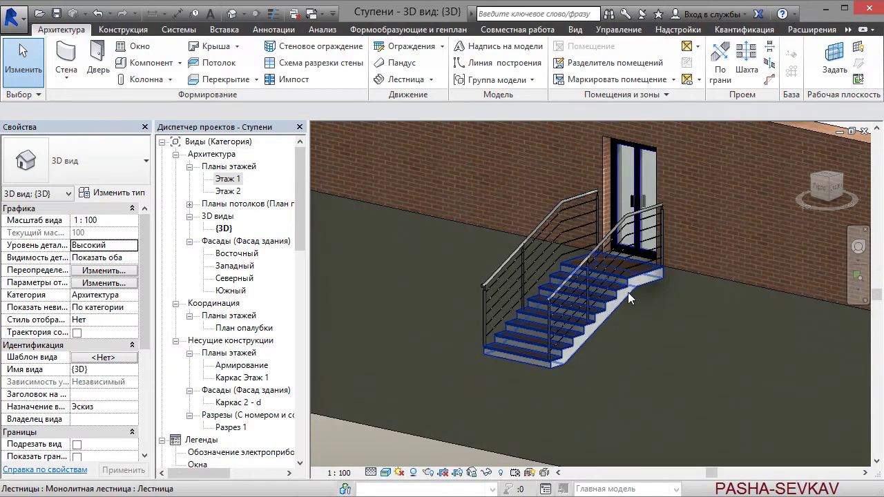
{"action": "middle_click_drag", "start_coordinate": [560, 280], "coordinate": [680, 283], "text": "shift"}
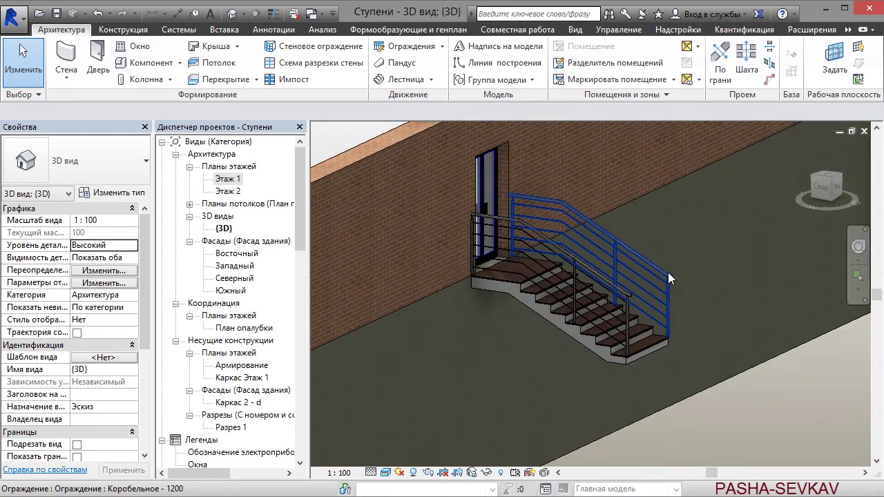
{"action": "middle_click_drag", "start_coordinate": [666, 271], "coordinate": [577, 235]}
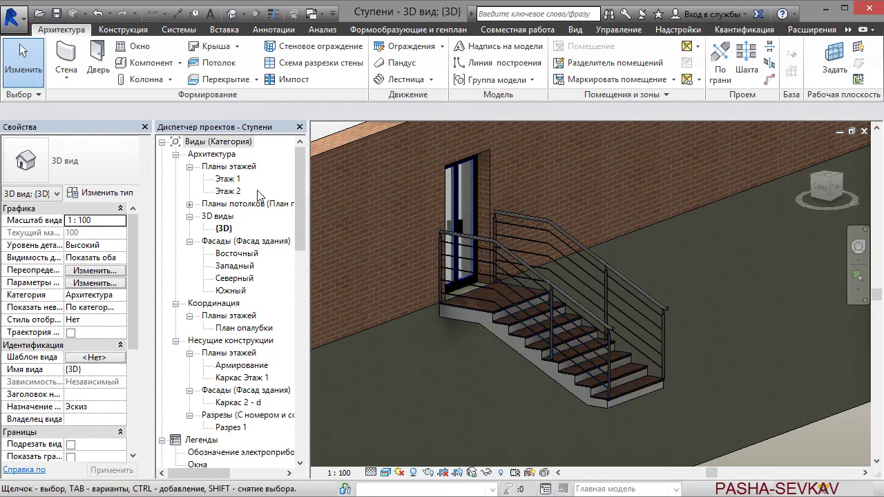
{"action": "double_click", "coordinate": [228, 179]}
{"action": "left_click", "coordinate": [412, 47]}
{"action": "scroll", "coordinate": [622, 314], "scroll_direction": "up", "scroll_amount": 2}
{"action": "scroll", "coordinate": [585, 283], "scroll_direction": "up", "scroll_amount": 2}
Choose the солнце защита 2 railing type and draw a straight path line across the doorway
{"action": "left_click", "coordinate": [76, 161]}
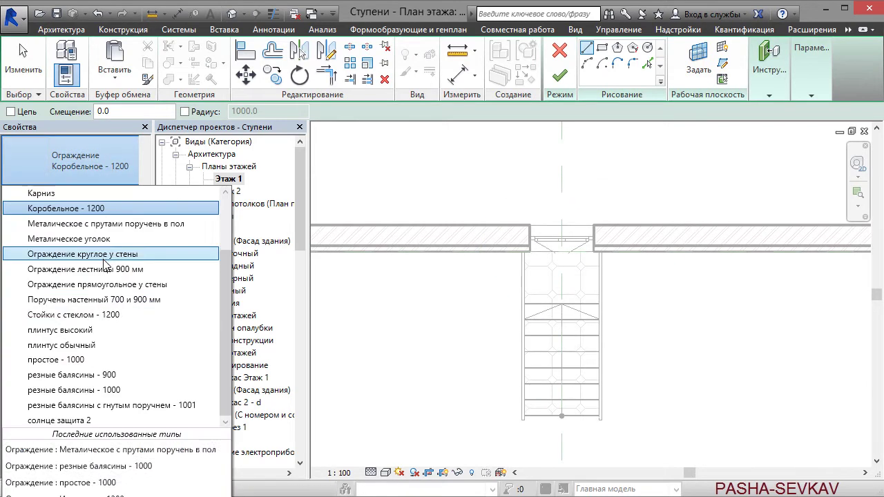
{"action": "left_click", "coordinate": [89, 420]}
{"action": "scroll", "coordinate": [513, 271], "scroll_direction": "up", "scroll_amount": 1}
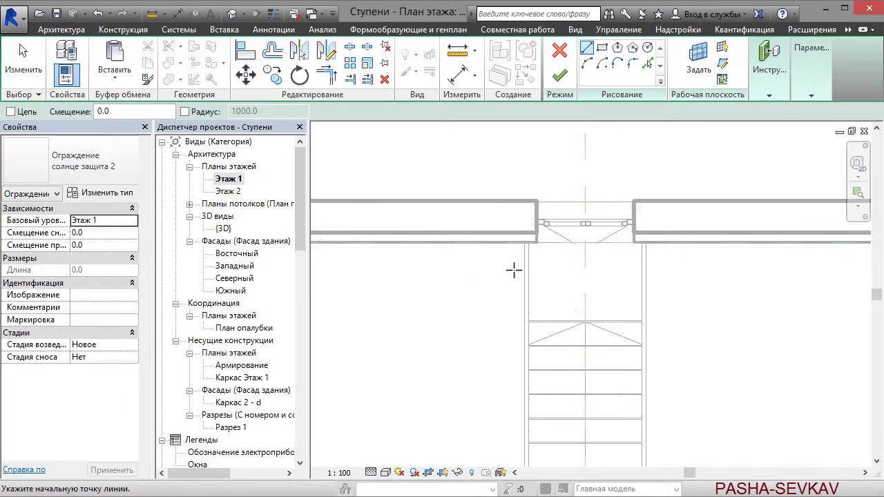
{"action": "left_click", "coordinate": [481, 241]}
{"action": "left_click", "coordinate": [692, 242]}
{"action": "key", "text": "Escape"}
{"action": "key", "text": "Escape"}
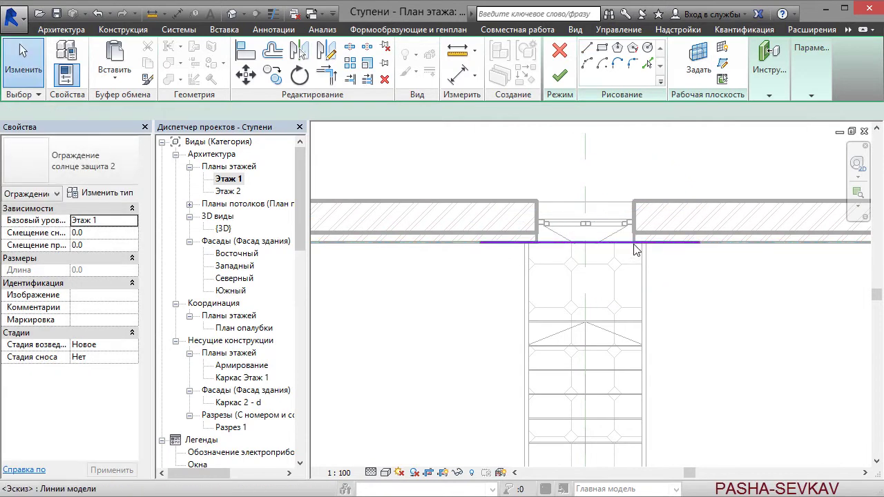
Set the railing path line's length to 2600
{"action": "left_click", "coordinate": [634, 244]}
{"action": "key", "text": "Return"}
{"action": "left_click", "coordinate": [246, 74]}
{"action": "scroll", "coordinate": [608, 262], "scroll_direction": "up", "scroll_amount": 2}
{"action": "scroll", "coordinate": [594, 235], "scroll_direction": "up", "scroll_amount": 2}
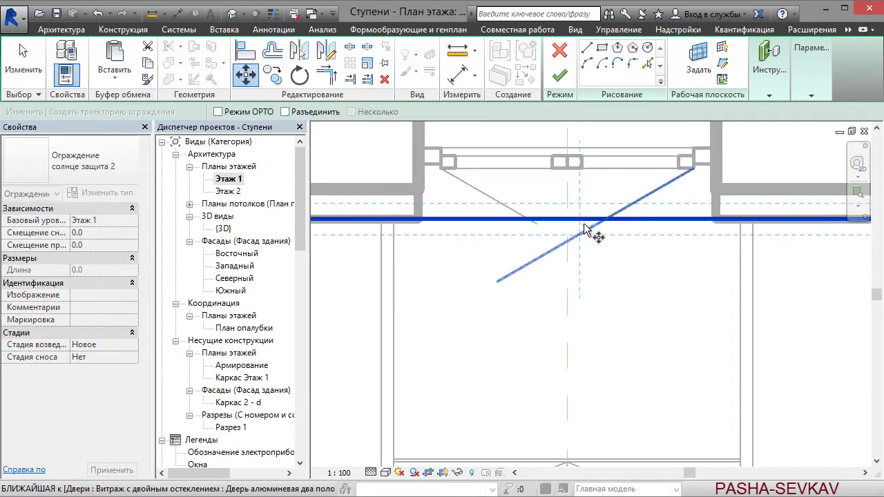
{"action": "key", "text": "Escape"}
{"action": "key", "text": "Escape"}
{"action": "scroll", "coordinate": [570, 290], "scroll_direction": "down", "scroll_amount": 2}
{"action": "scroll", "coordinate": [567, 306], "scroll_direction": "down", "scroll_amount": 3}
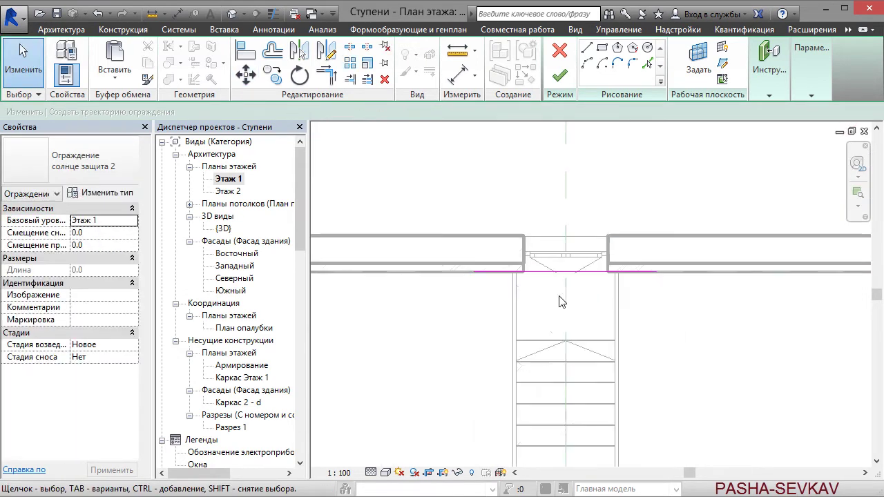
Finish the солнце защита 2 sketch, flip it, and set its base offset to 2600
{"action": "left_click", "coordinate": [233, 15]}
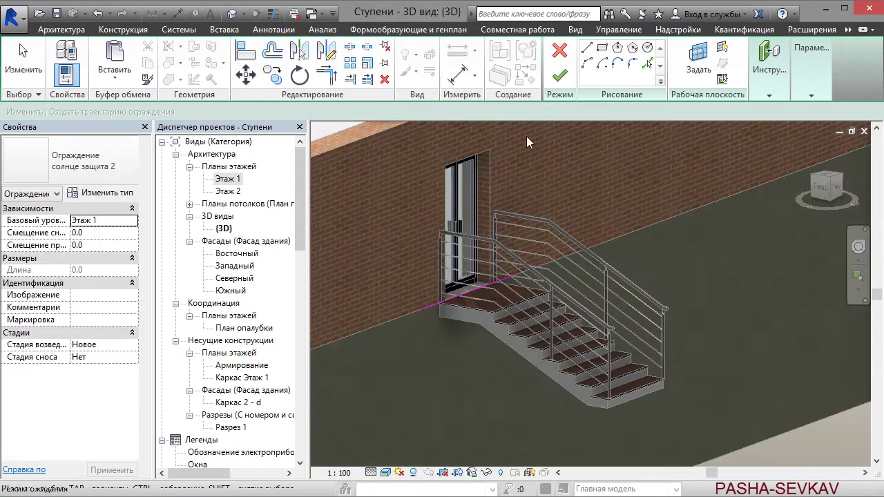
{"action": "left_click", "coordinate": [559, 77]}
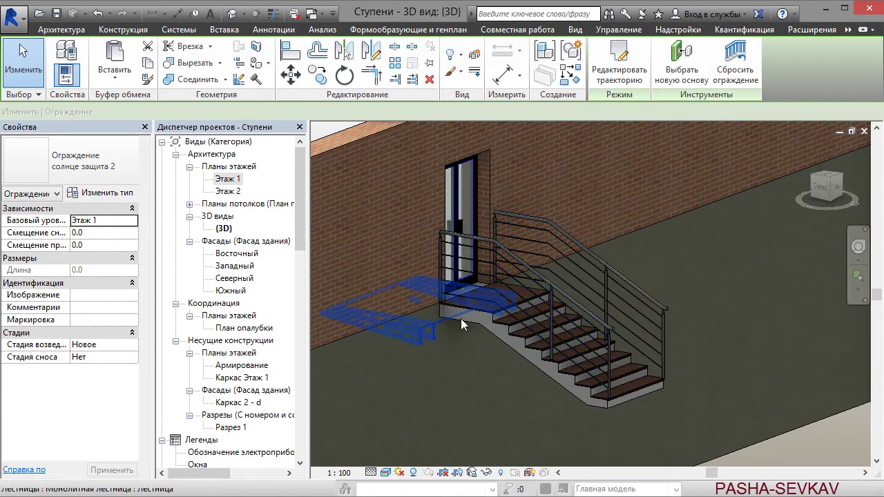
{"action": "left_click", "coordinate": [420, 306]}
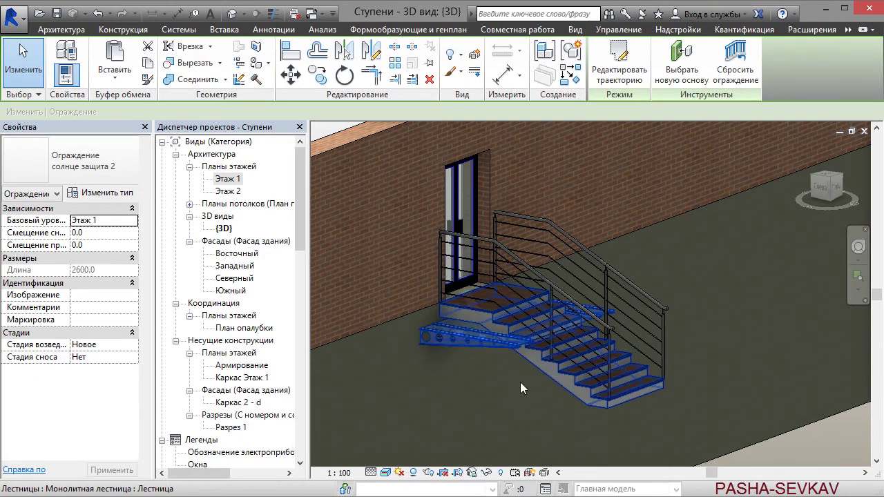
{"action": "key", "text": "Tab"}
{"action": "type", "text": "2600"}
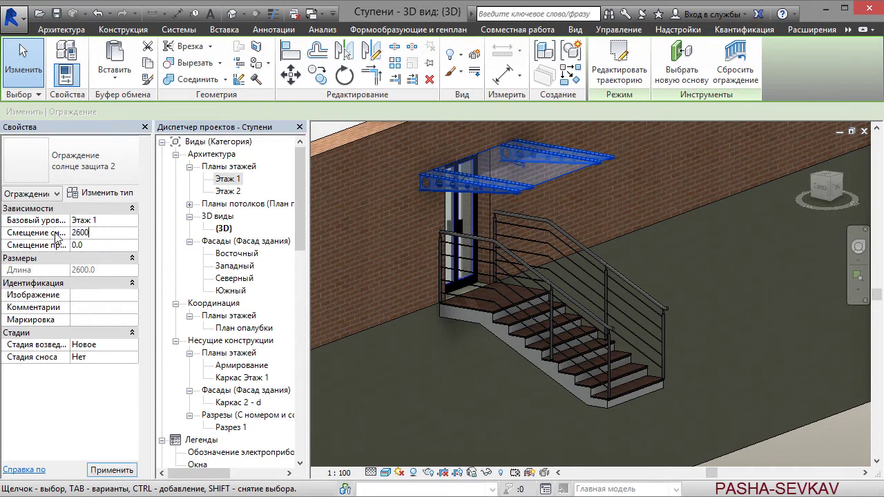
{"action": "key", "text": "Escape"}
{"action": "mouse_move", "coordinate": [732, 311]}
{"action": "middle_mouse_down", "text": "shift"}
{"action": "mouse_move", "coordinate": [584, 215]}
{"action": "mouse_move", "coordinate": [577, 252]}
{"action": "mouse_move", "coordinate": [728, 306]}
{"action": "mouse_move", "coordinate": [739, 324]}
{"action": "middle_mouse_up", "text": "shift"}
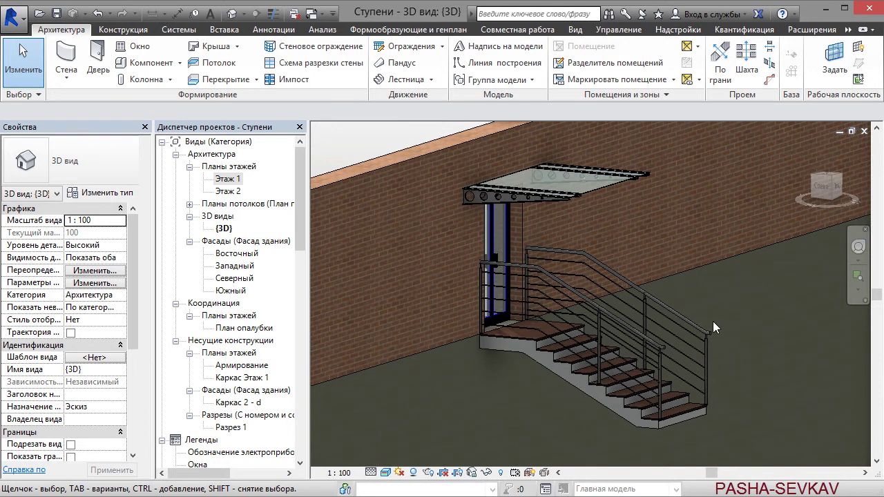
On Этаж 1, edit the stair and delete its straight run, cancelling a trial spiral run
{"action": "double_click", "coordinate": [228, 179]}
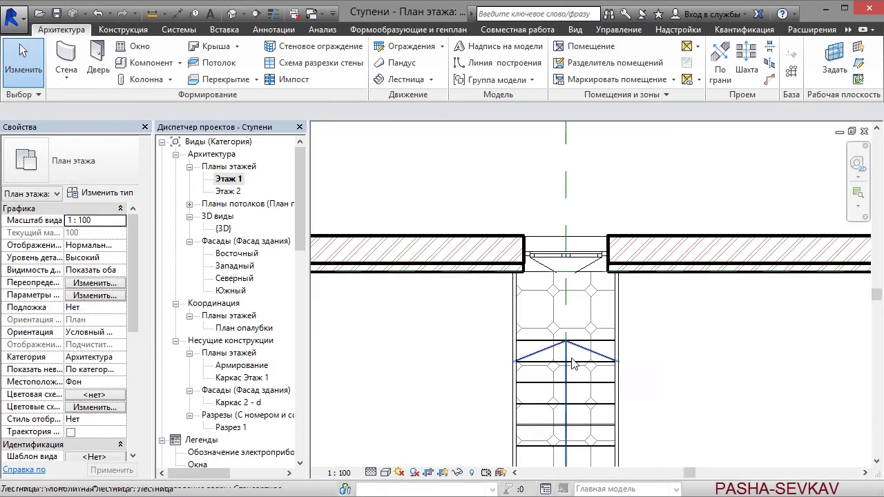
{"action": "left_click", "coordinate": [573, 361]}
{"action": "middle_click_drag", "start_coordinate": [572, 361], "coordinate": [573, 288]}
{"action": "left_click", "coordinate": [626, 75]}
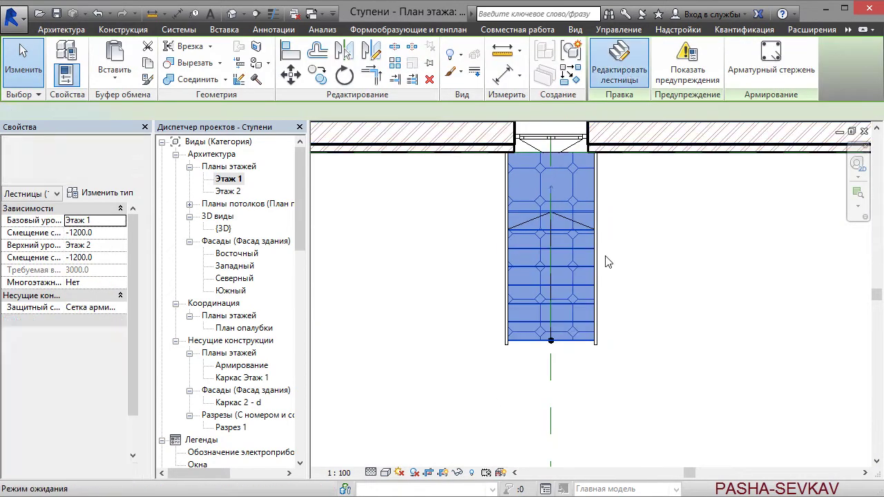
{"action": "key", "text": "Delete"}
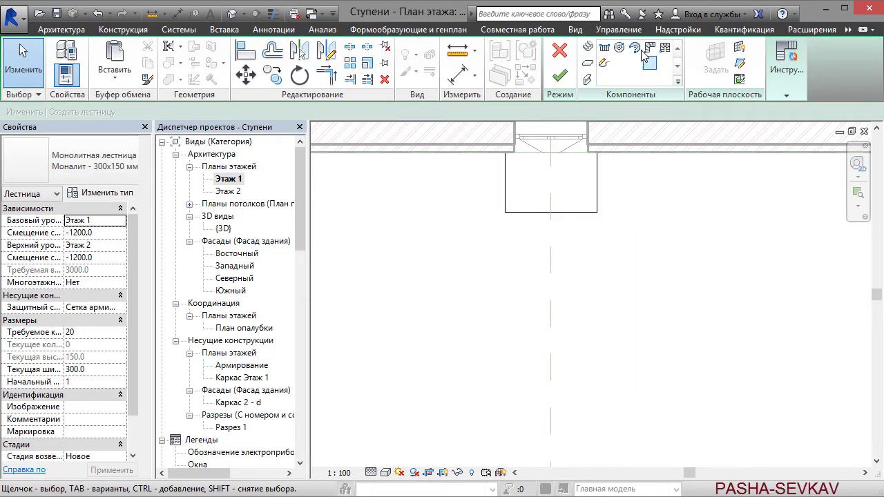
{"action": "left_click", "coordinate": [636, 49]}
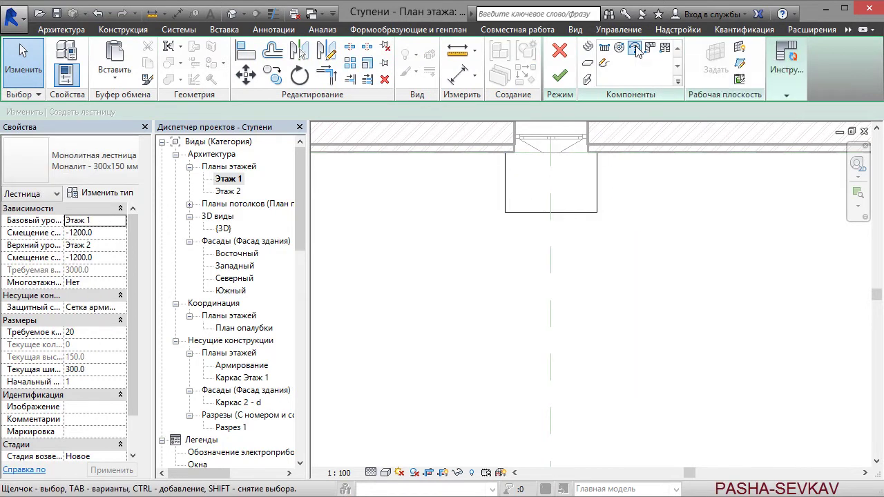
{"action": "left_click", "coordinate": [551, 213]}
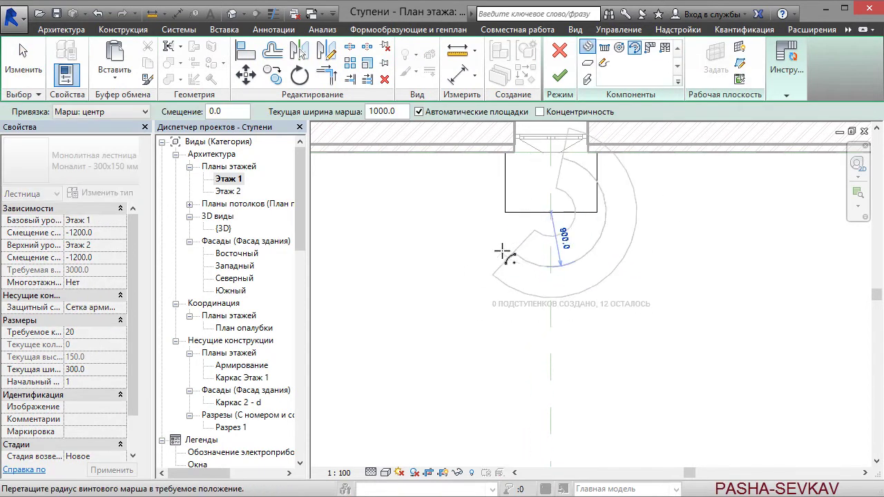
{"action": "key", "text": "Escape"}
{"action": "key", "text": "Escape"}
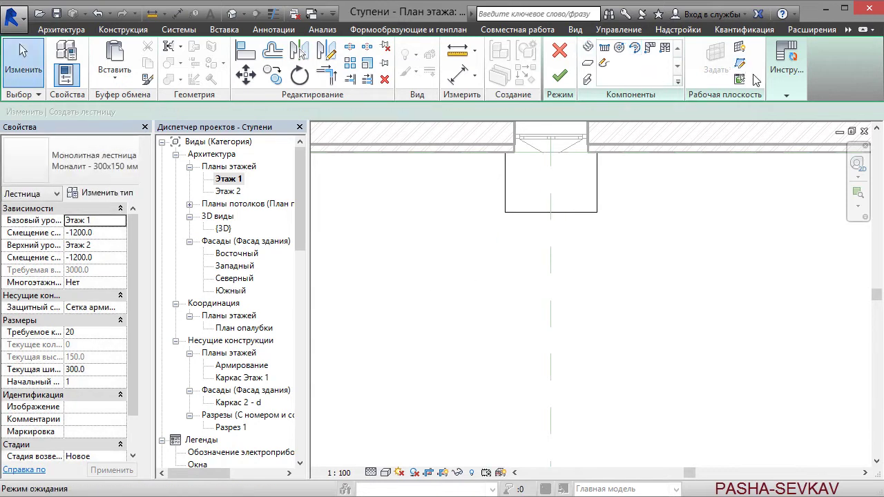
Draw a vertical and a horizontal reference plane below the landing with RP
{"action": "key", "text": "r"}
{"action": "key", "text": "p"}
{"action": "left_click", "coordinate": [322, 212]}
{"action": "middle_click_drag", "start_coordinate": [396, 203], "coordinate": [494, 168]}
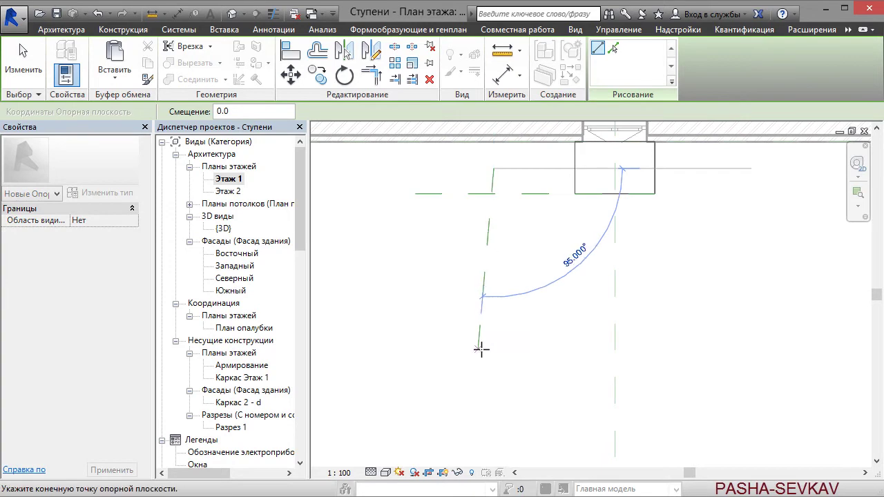
{"action": "left_click", "coordinate": [493, 348]}
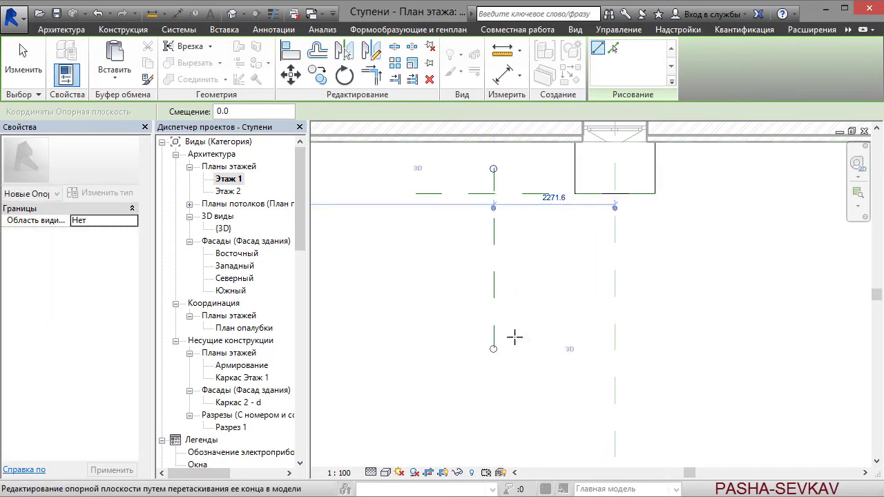
{"action": "left_click", "coordinate": [423, 320]}
{"action": "left_click", "coordinate": [676, 320]}
{"action": "key", "text": "Escape"}
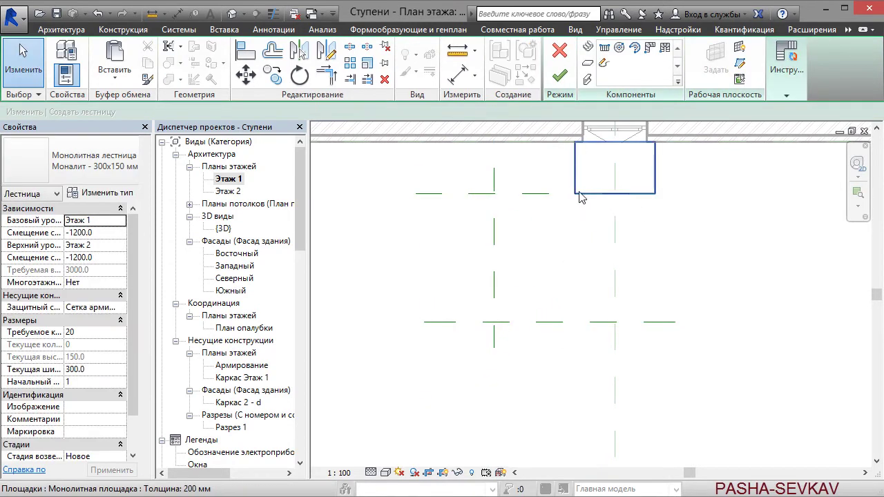
{"action": "scroll", "coordinate": [605, 201], "scroll_direction": "up", "scroll_amount": 1}
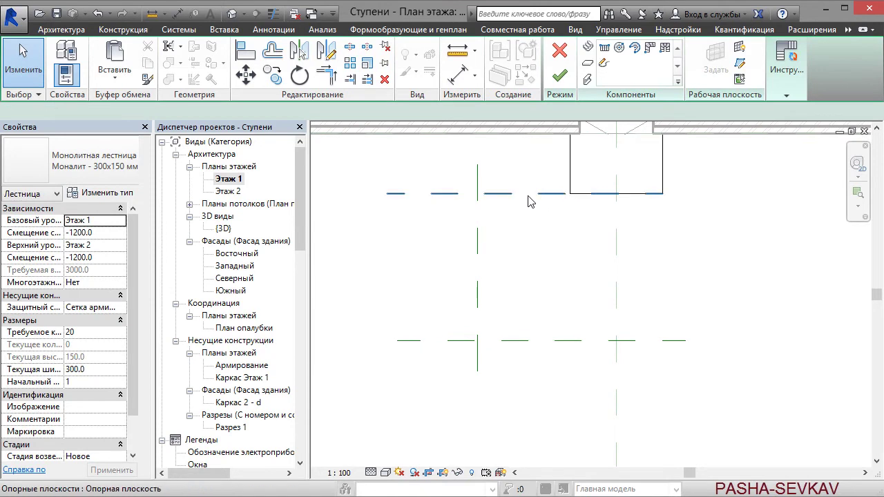
Set both reference plane distances to 2500 from the stair's guide lines
{"action": "left_click", "coordinate": [532, 340]}
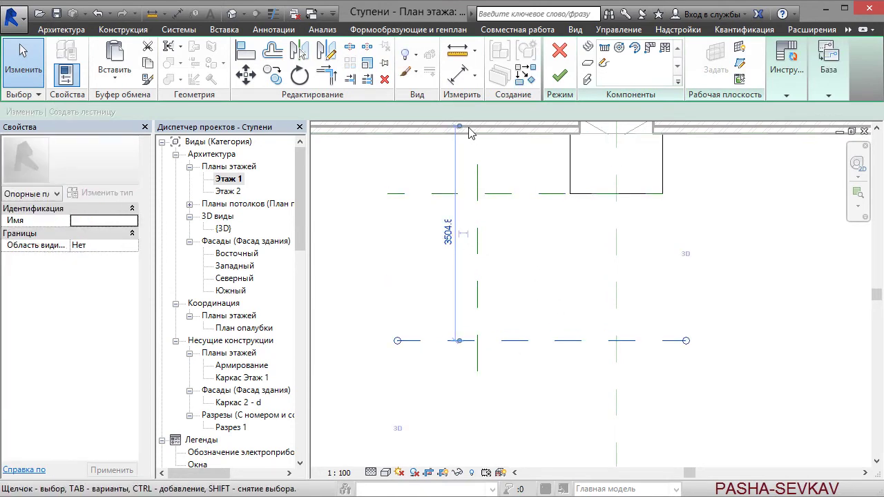
{"action": "left_click", "coordinate": [448, 266]}
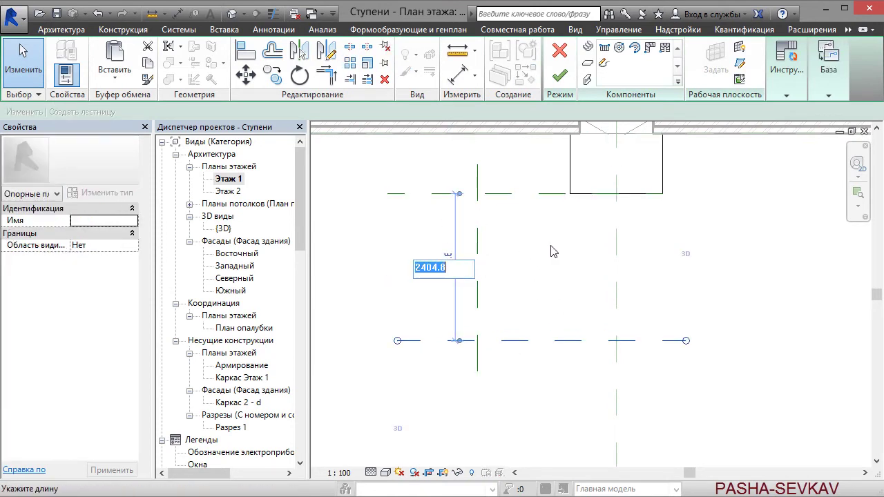
{"action": "key", "text": "Return"}
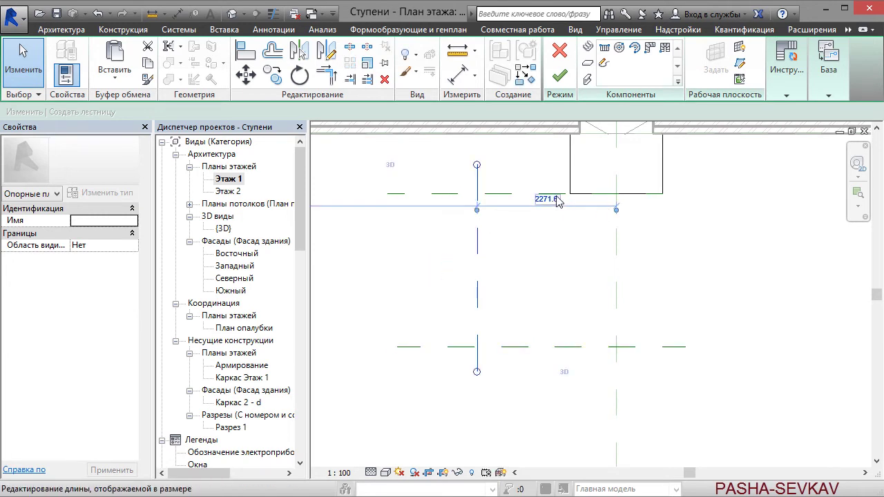
{"action": "left_click", "coordinate": [546, 199]}
{"action": "key", "text": "Return"}
{"action": "key", "text": "Escape"}
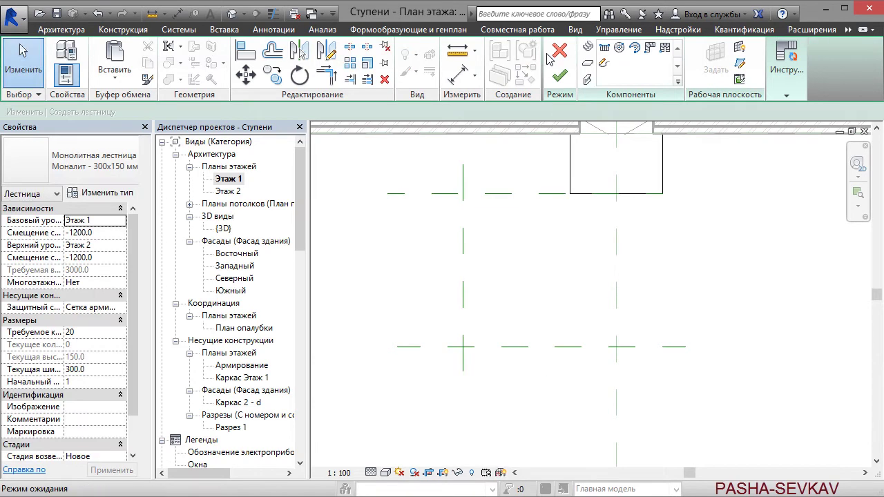
{"action": "left_click", "coordinate": [588, 46]}
Draw a center-ends spiral run from the landing to the lower plane, widen it to 1500, view in 3D
{"action": "left_click", "coordinate": [463, 194]}
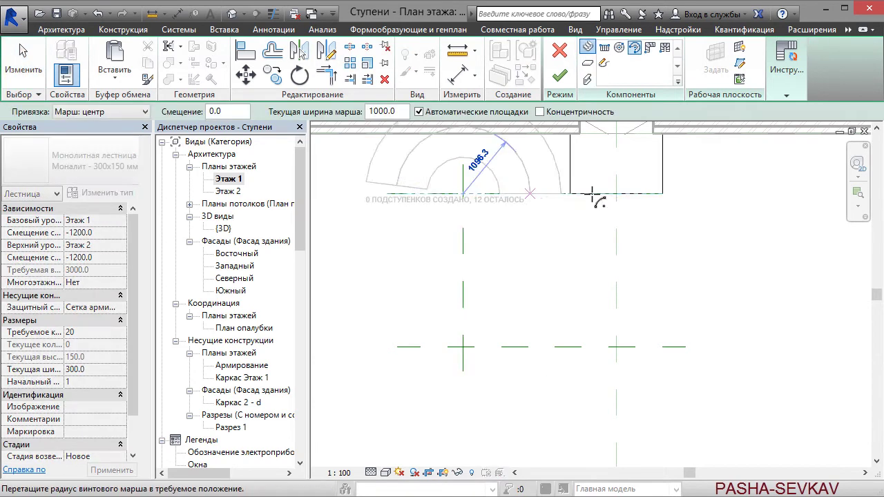
{"action": "left_click", "coordinate": [618, 194]}
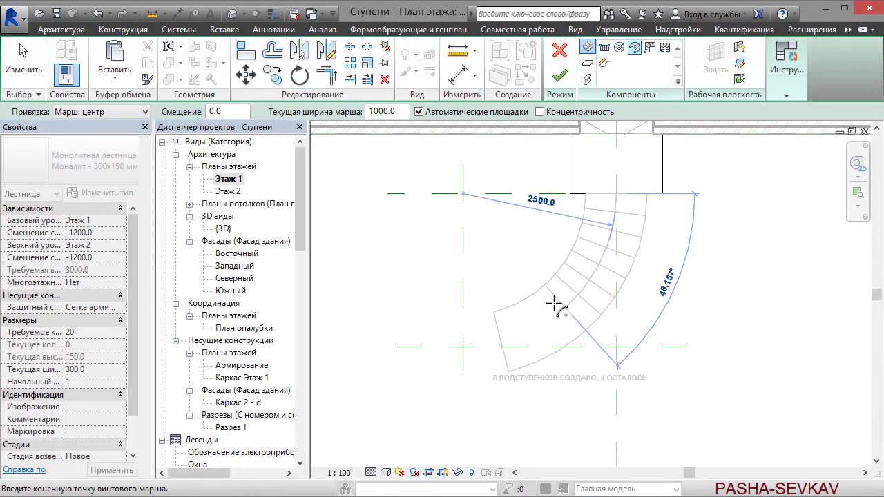
{"action": "left_click", "coordinate": [556, 307]}
{"action": "key", "text": "Escape"}
{"action": "type", "text": "1500"}
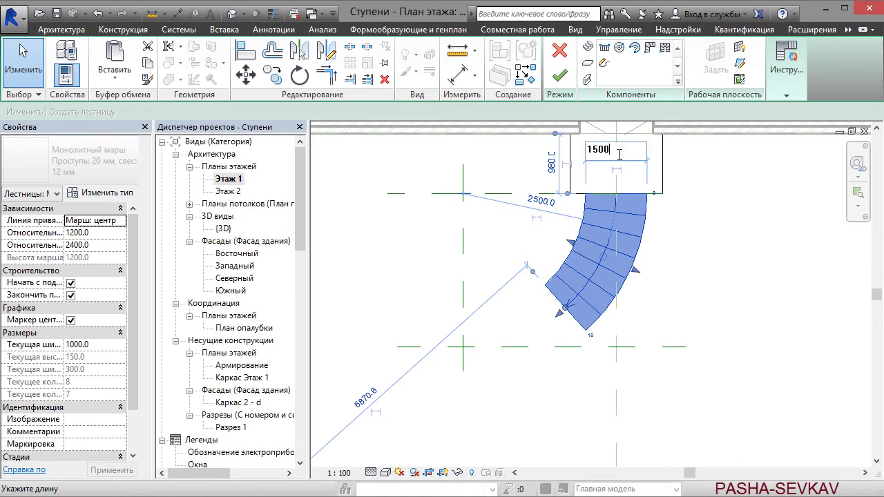
{"action": "key", "text": "Return"}
{"action": "key", "text": "Escape"}
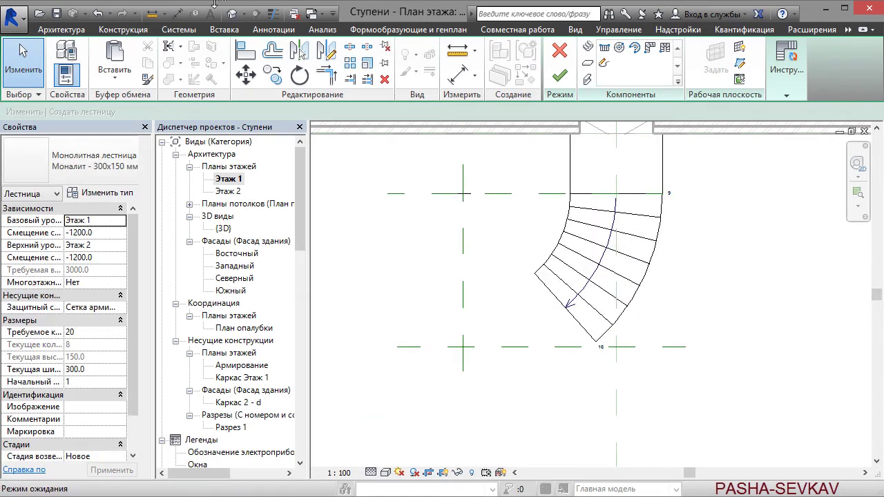
{"action": "left_click", "coordinate": [231, 14]}
Drop the curved stair's top offset to -2400 so it reaches the lower doorway, then finish the stair
{"action": "left_click", "coordinate": [640, 285]}
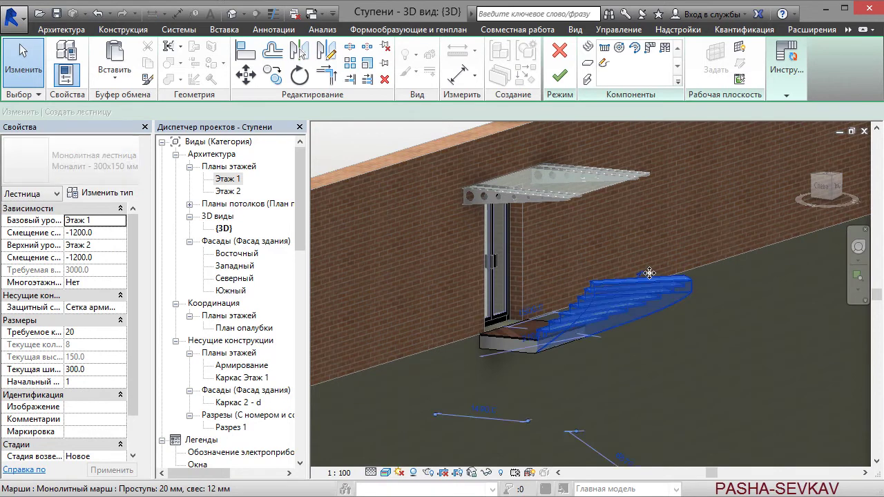
{"action": "left_click", "coordinate": [787, 89]}
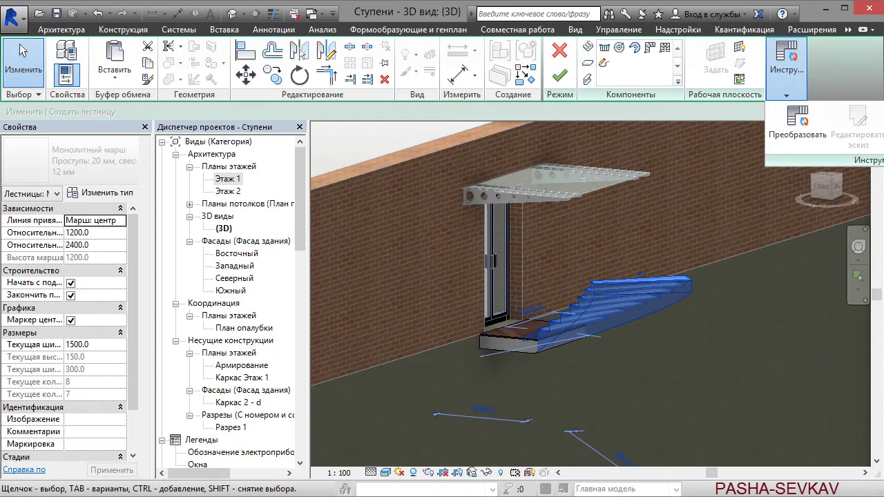
{"action": "key", "text": "Escape"}
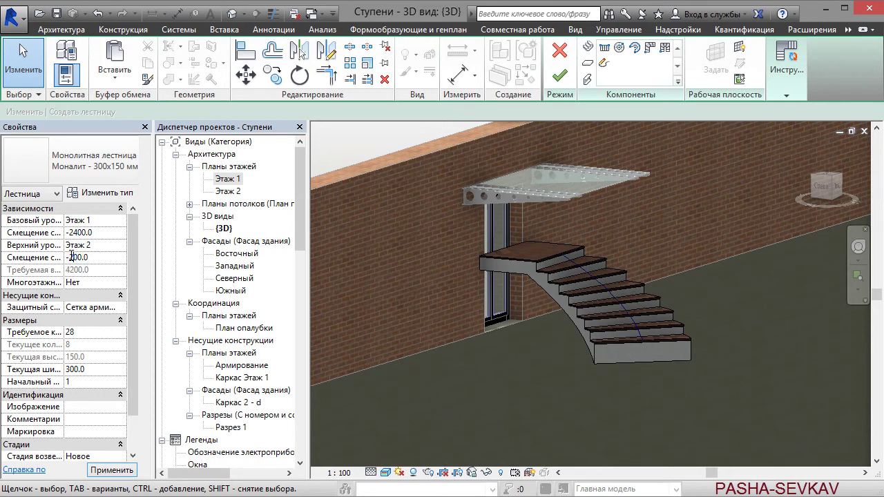
{"action": "type", "text": "-2400"}
{"action": "key", "text": "Return"}
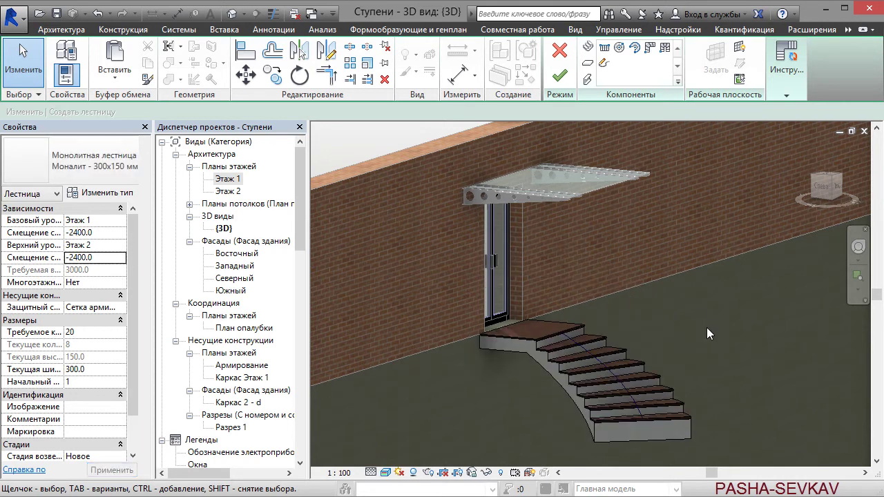
{"action": "mouse_move", "coordinate": [662, 349]}
{"action": "middle_mouse_down", "text": "shift"}
{"action": "mouse_move", "coordinate": [650, 355]}
{"action": "mouse_move", "coordinate": [622, 324]}
{"action": "middle_mouse_up", "text": "shift"}
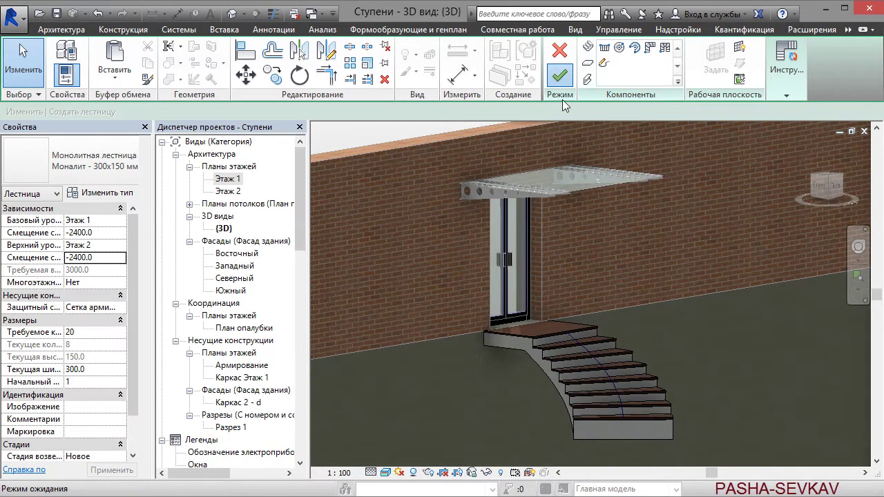
{"action": "left_click", "coordinate": [559, 78]}
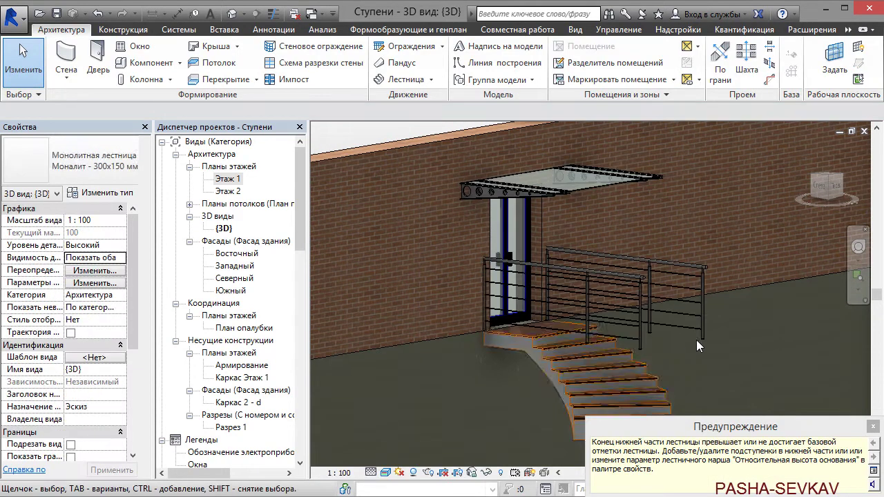
Replace the first railing's straight path with the stair's curved edge picked in the Этаж 1 plan
{"action": "left_click", "coordinate": [642, 328]}
{"action": "left_click", "coordinate": [620, 61]}
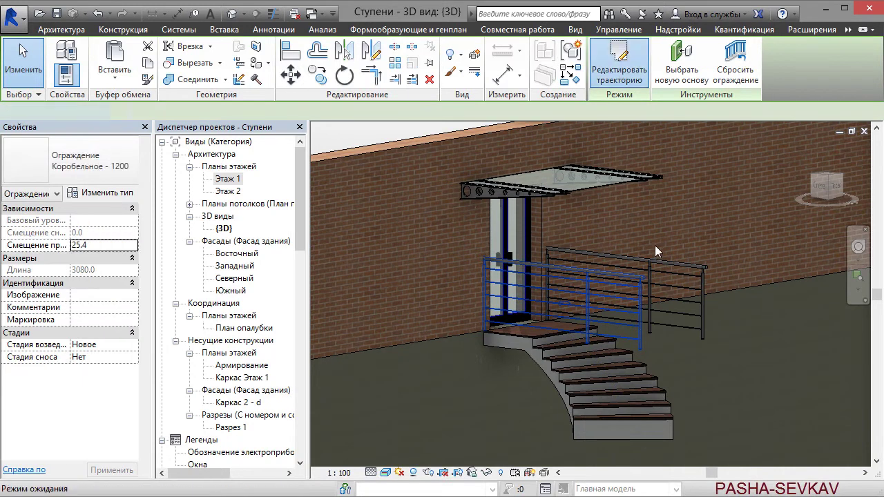
{"action": "left_click", "coordinate": [574, 343]}
{"action": "key", "text": "Delete"}
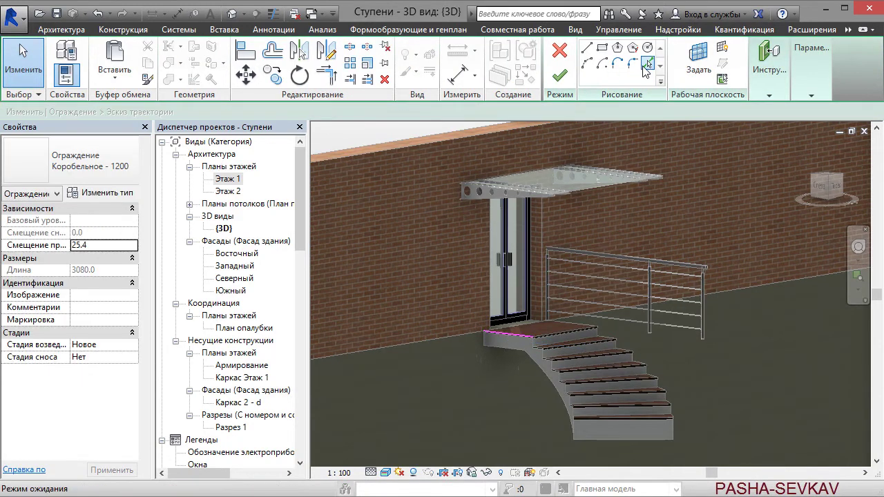
{"action": "double_click", "coordinate": [230, 181]}
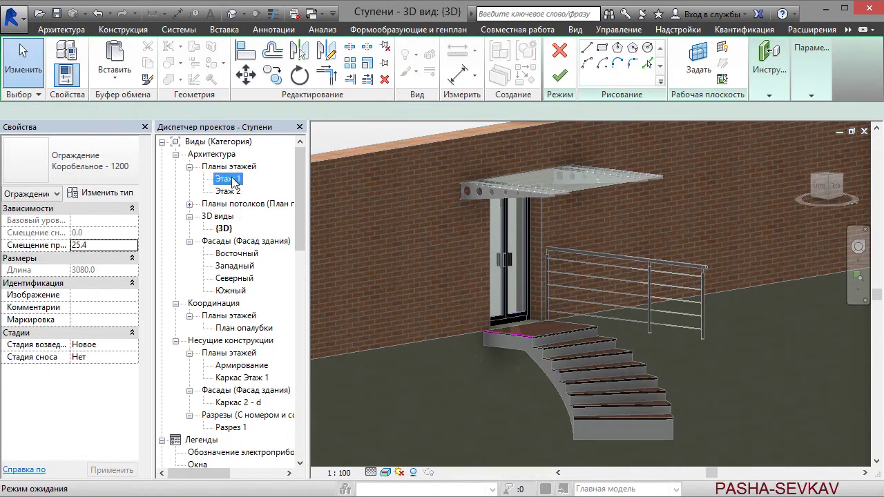
{"action": "left_click", "coordinate": [553, 259]}
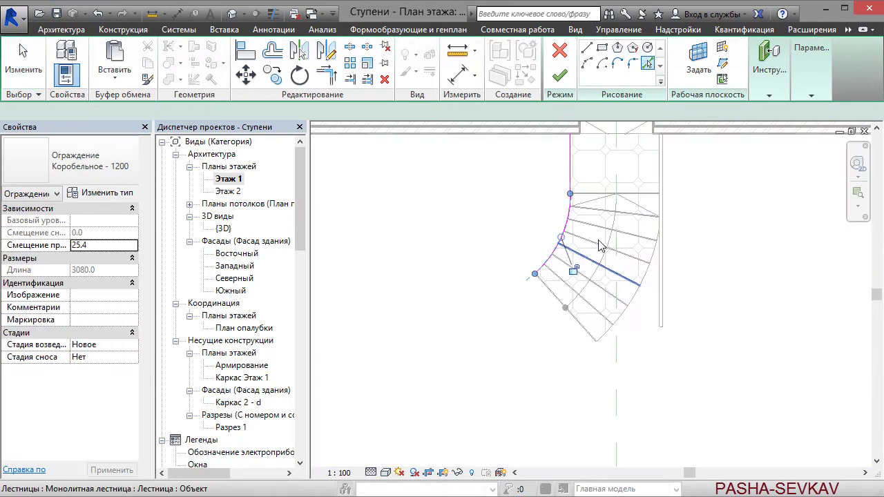
{"action": "key", "text": "Escape"}
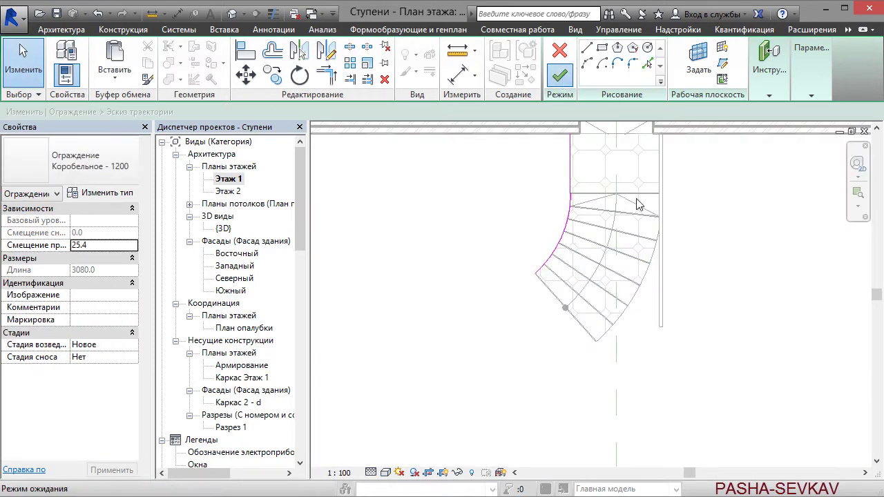
{"action": "left_click", "coordinate": [560, 76]}
Reroute the second railing along the stair's outer curved edge and check both in 3D
{"action": "left_click", "coordinate": [595, 71]}
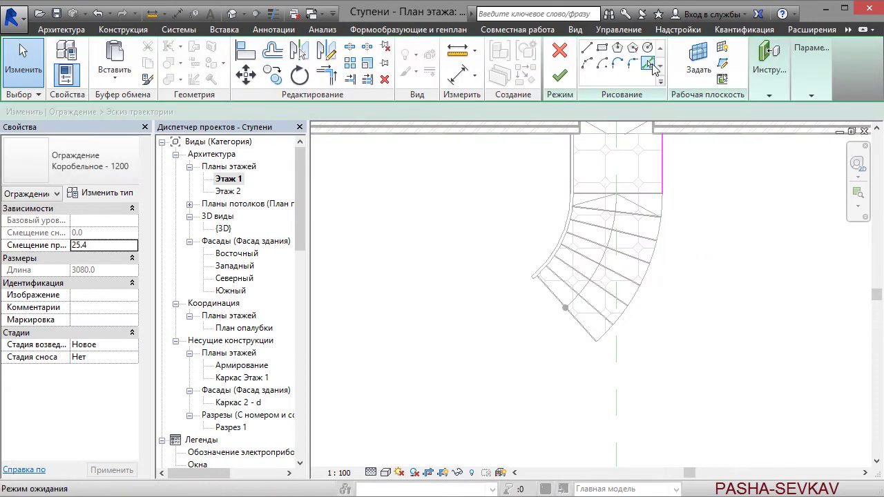
{"action": "left_click", "coordinate": [648, 64]}
{"action": "left_click", "coordinate": [653, 262]}
{"action": "left_click", "coordinate": [559, 76]}
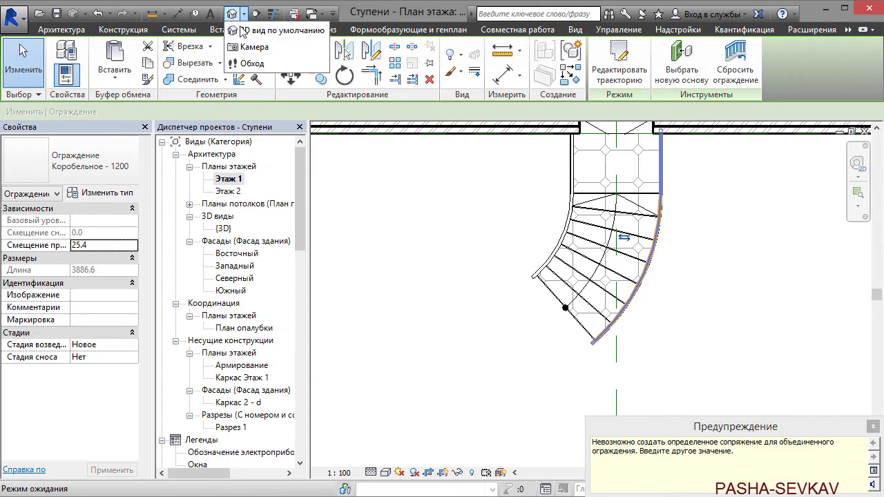
{"action": "left_click", "coordinate": [279, 30]}
{"action": "mouse_move", "coordinate": [648, 328]}
{"action": "middle_mouse_down", "text": "shift"}
{"action": "mouse_move", "coordinate": [780, 328]}
{"action": "mouse_move", "coordinate": [739, 325]}
{"action": "middle_mouse_up", "text": "shift"}
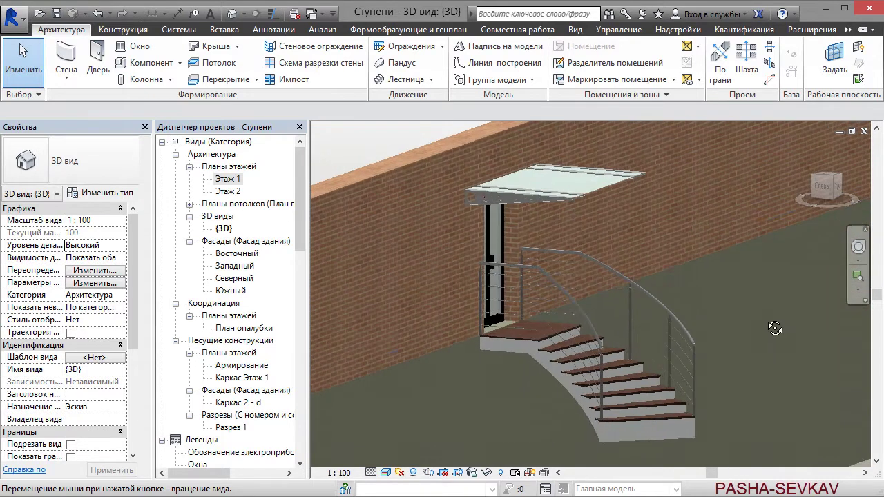
Create a toposurface at elevation -1200 in the Этаж 1 plan
{"action": "double_click", "coordinate": [228, 179]}
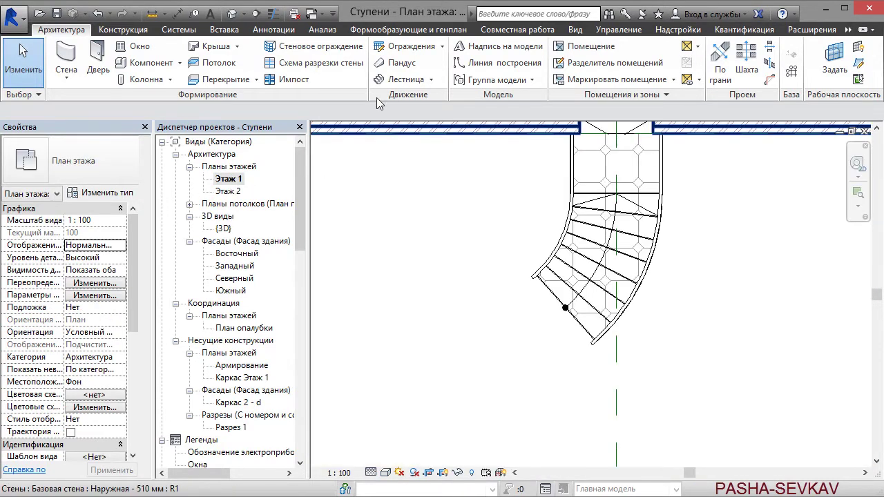
{"action": "left_click", "coordinate": [408, 29]}
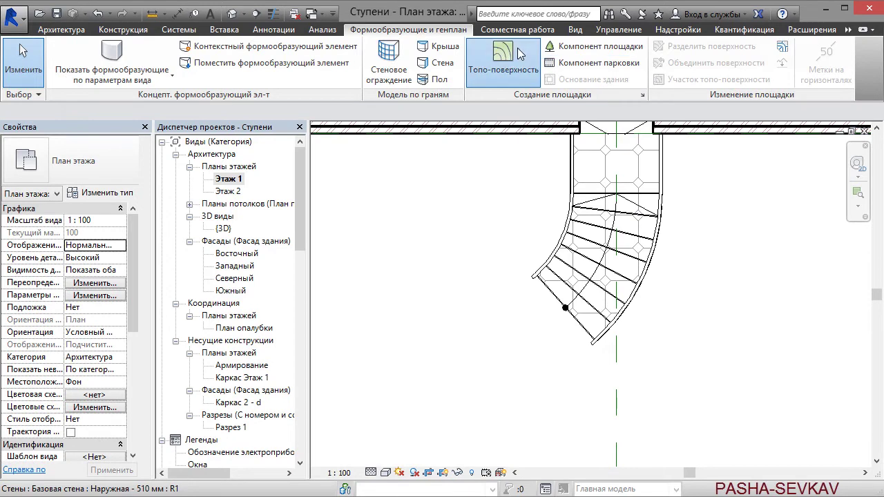
{"action": "left_click", "coordinate": [503, 59]}
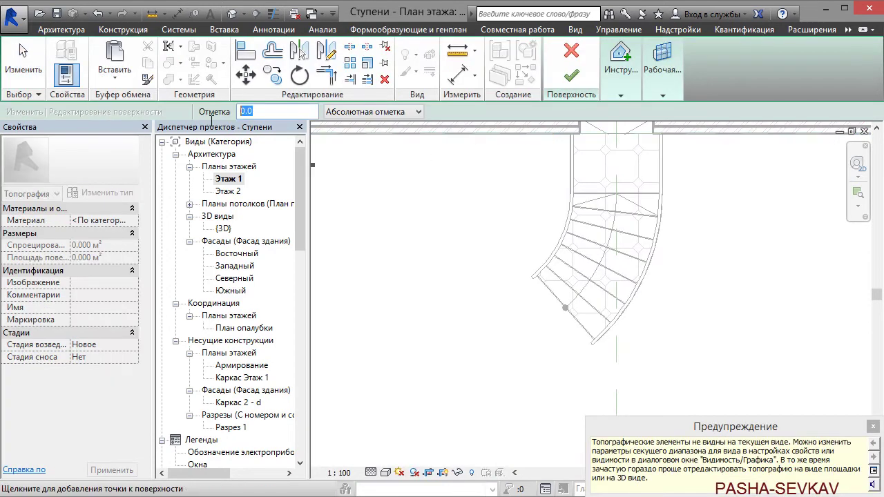
{"action": "type", "text": "-1200"}
{"action": "scroll", "coordinate": [473, 201], "scroll_direction": "down", "scroll_amount": 2}
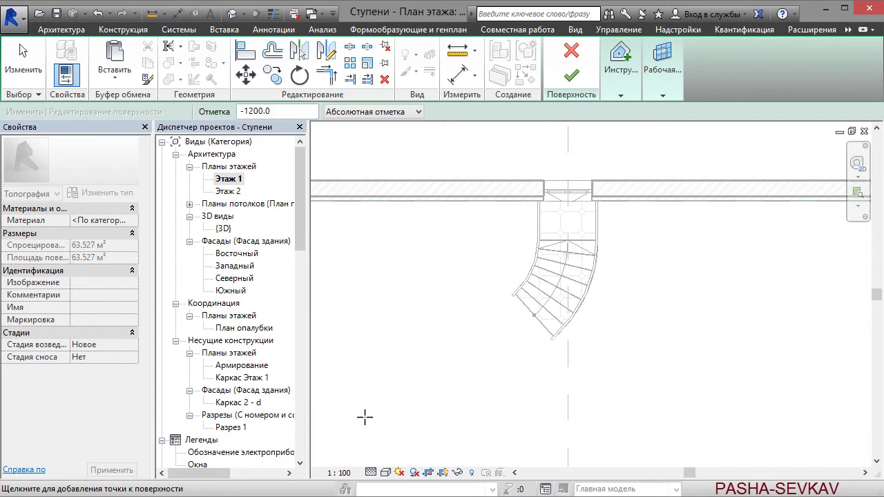
{"action": "left_click", "coordinate": [573, 77]}
In 3D, move a toposurface boundary point outward with MV
{"action": "left_click", "coordinate": [232, 13]}
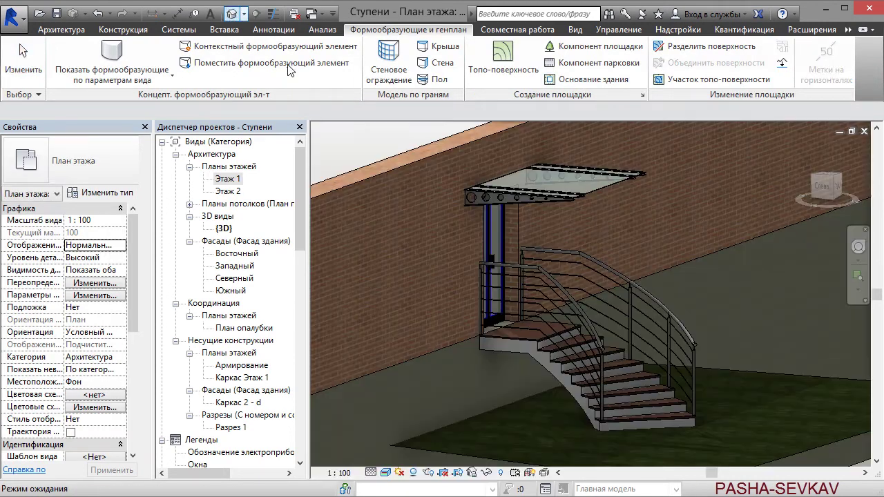
{"action": "mouse_move", "coordinate": [786, 308]}
{"action": "middle_mouse_down", "text": "shift"}
{"action": "mouse_move", "coordinate": [669, 239]}
{"action": "mouse_move", "coordinate": [737, 343]}
{"action": "middle_mouse_up", "text": "shift"}
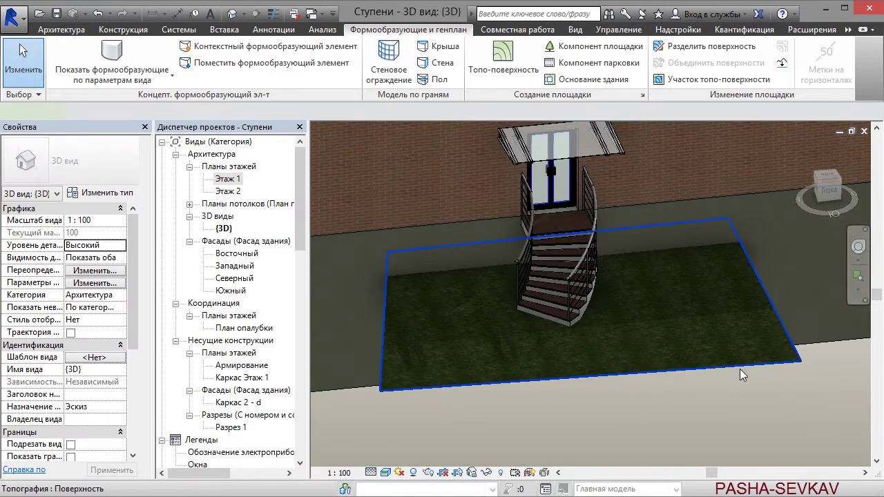
{"action": "left_click", "coordinate": [741, 369]}
{"action": "left_click", "coordinate": [620, 69]}
{"action": "left_click_drag", "start_coordinate": [387, 318], "coordinate": [532, 422]}
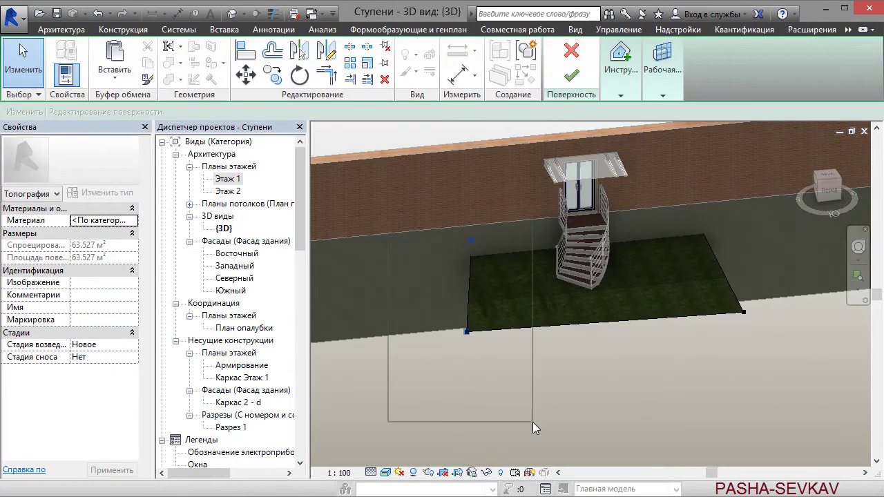
{"action": "key", "text": "m"}
{"action": "key", "text": "v"}
{"action": "left_click", "coordinate": [490, 343]}
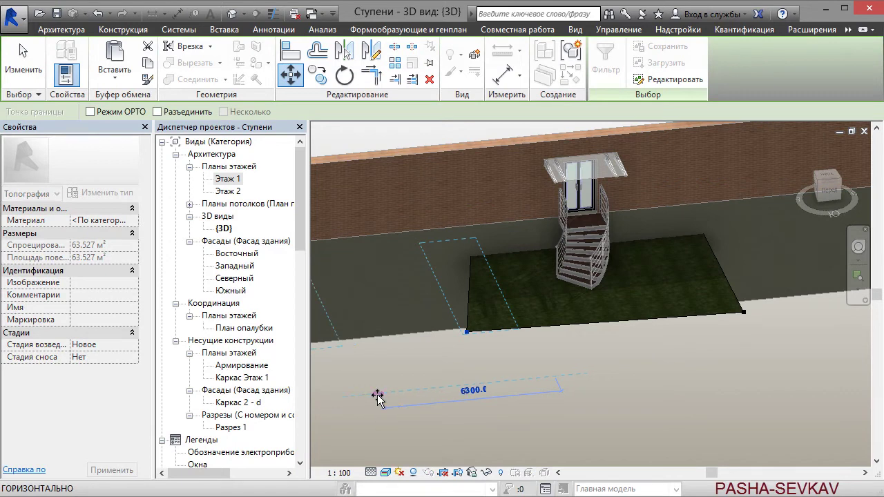
{"action": "left_click", "coordinate": [378, 399]}
Push the remaining corner points out to widen the surface to 186.770 m², then finish
{"action": "middle_click_drag", "start_coordinate": [756, 139], "coordinate": [622, 179], "text": "shift"}
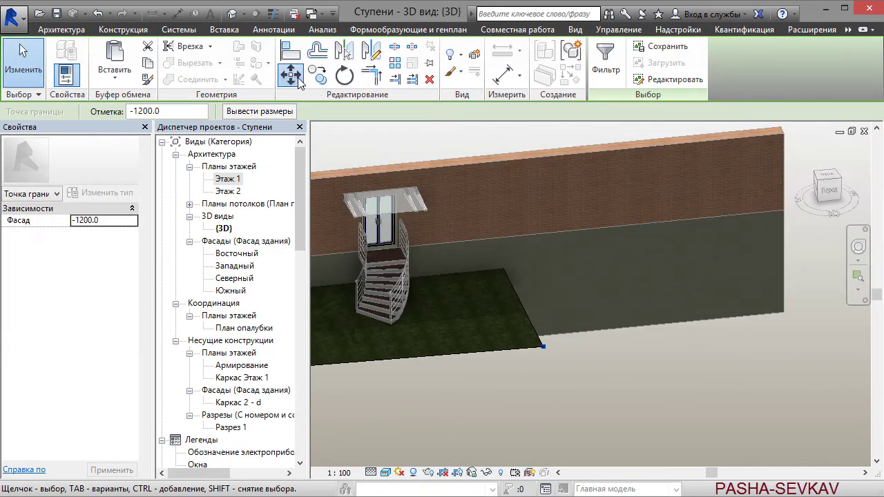
{"action": "left_click", "coordinate": [291, 75]}
{"action": "left_click", "coordinate": [553, 399]}
{"action": "left_click", "coordinate": [632, 395]}
{"action": "mouse_move", "coordinate": [633, 394]}
{"action": "middle_mouse_down", "text": "shift"}
{"action": "mouse_move", "coordinate": [716, 381]}
{"action": "mouse_move", "coordinate": [722, 223]}
{"action": "middle_mouse_up", "text": "shift"}
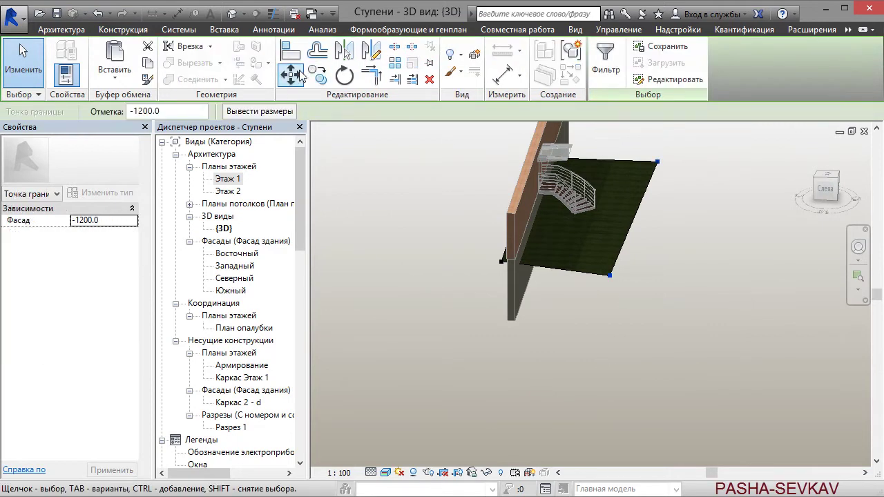
{"action": "left_click", "coordinate": [291, 74]}
{"action": "left_click", "coordinate": [712, 239]}
{"action": "left_click", "coordinate": [695, 234]}
{"action": "key", "text": "Escape"}
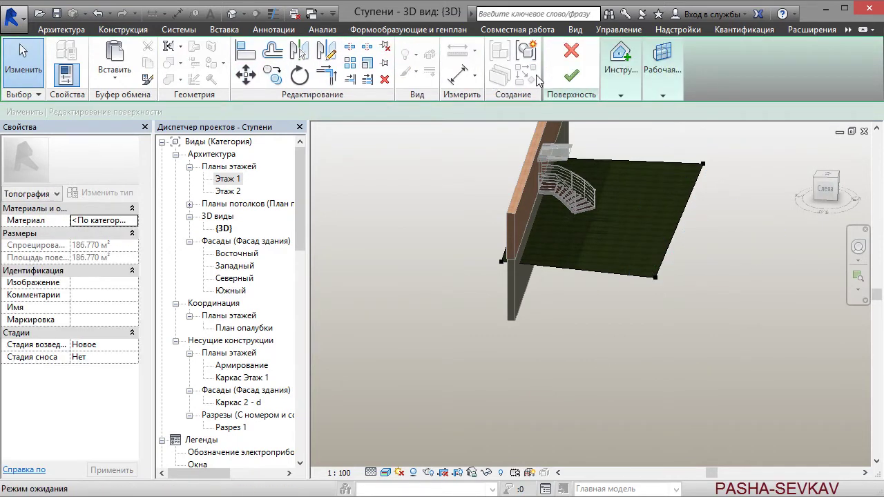
{"action": "left_click", "coordinate": [571, 76]}
{"action": "scroll", "coordinate": [760, 294], "scroll_direction": "up", "scroll_amount": 3}
{"action": "mouse_move", "coordinate": [655, 227]}
{"action": "middle_mouse_down"}
{"action": "mouse_move", "coordinate": [735, 431]}
{"action": "mouse_move", "coordinate": [543, 343]}
{"action": "mouse_move", "coordinate": [560, 358]}
{"action": "mouse_move", "coordinate": [572, 346]}
{"action": "mouse_move", "coordinate": [555, 338]}
{"action": "middle_mouse_up"}
{"action": "scroll", "coordinate": [539, 306], "scroll_direction": "down", "scroll_amount": 3}
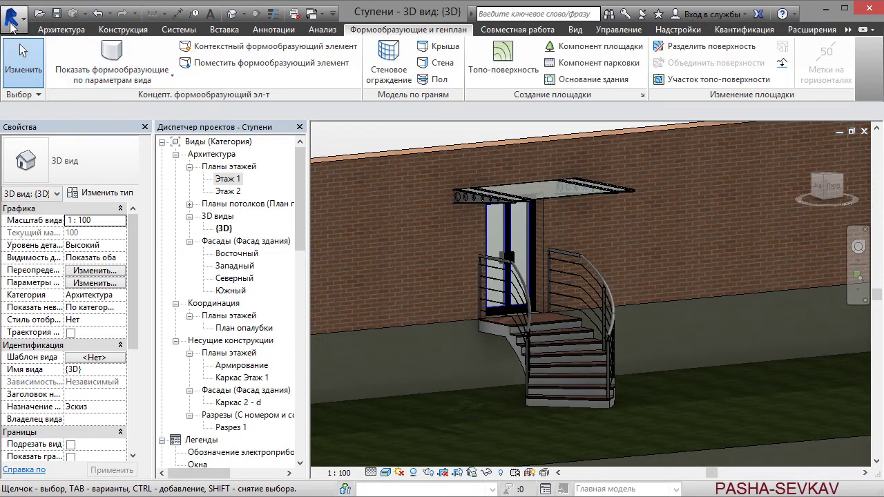
Start an FBX export to the 3D по фото folder with the file name shortened to Ступени
{"action": "left_click", "coordinate": [11, 21]}
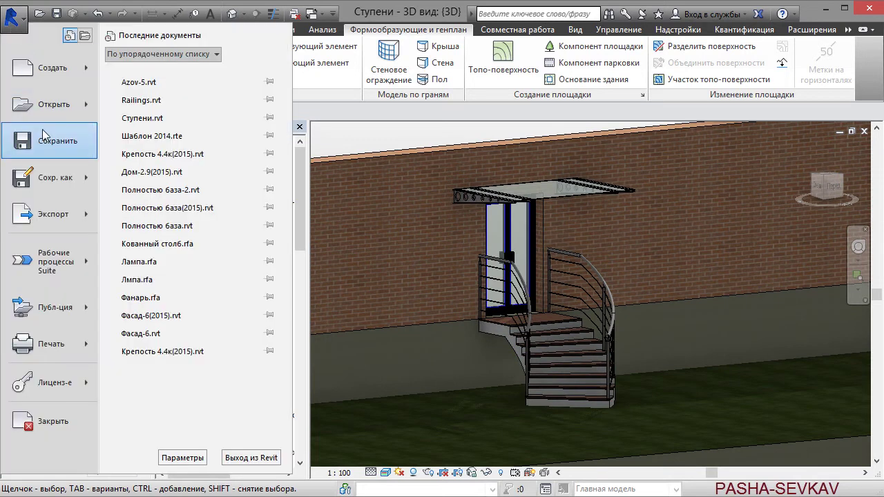
{"action": "left_click", "coordinate": [46, 138]}
{"action": "left_click", "coordinate": [13, 21]}
{"action": "mouse_move", "coordinate": [50, 214]}
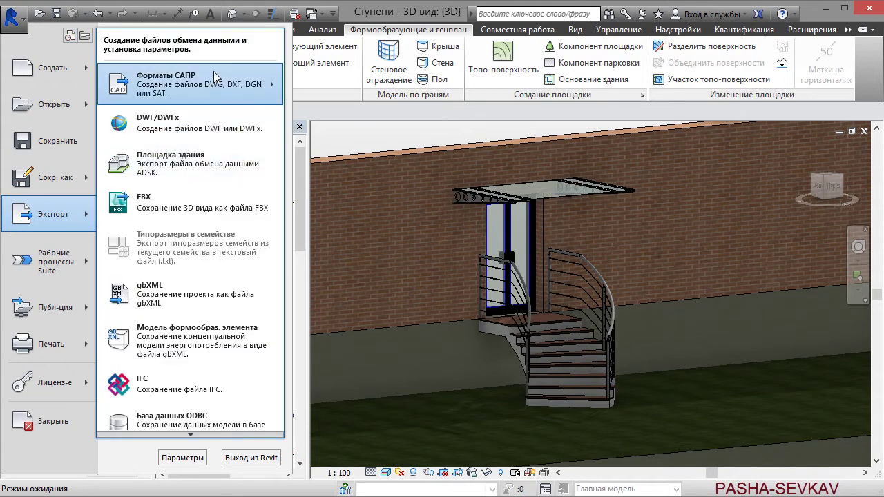
{"action": "left_click", "coordinate": [176, 210]}
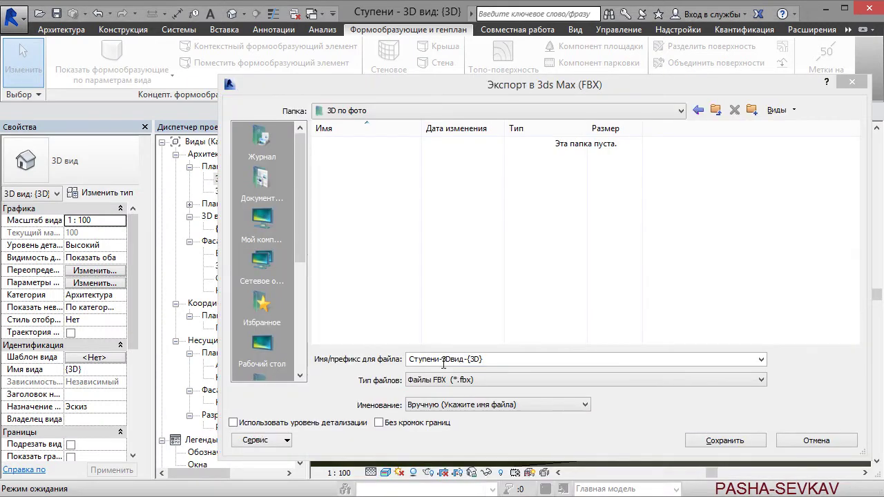
{"action": "left_click", "coordinate": [443, 360]}
{"action": "double_click", "coordinate": [443, 360]}
{"action": "left_click", "coordinate": [443, 359]}
{"action": "key", "text": "BackSpace"}
{"action": "key", "text": "BackSpace"}
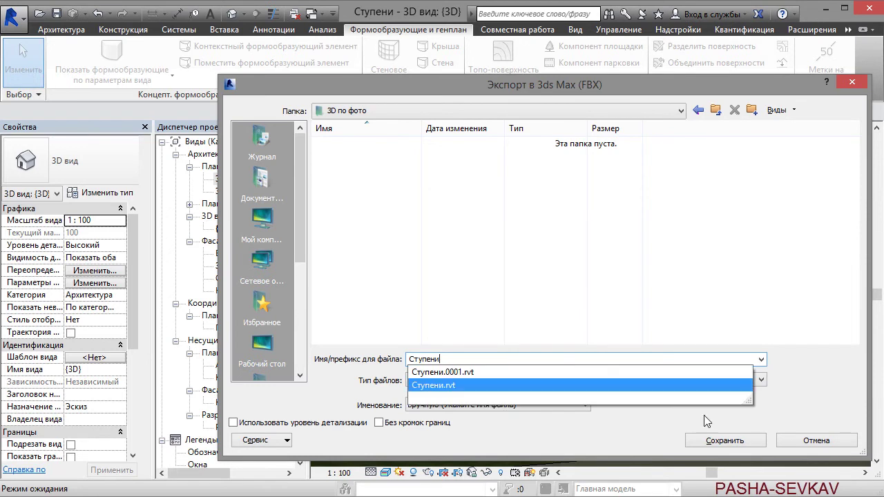
Save the Ступени FBX export, then pick Ступени.fbx from 3D по фото in Manage Links
{"action": "left_click", "coordinate": [726, 441]}
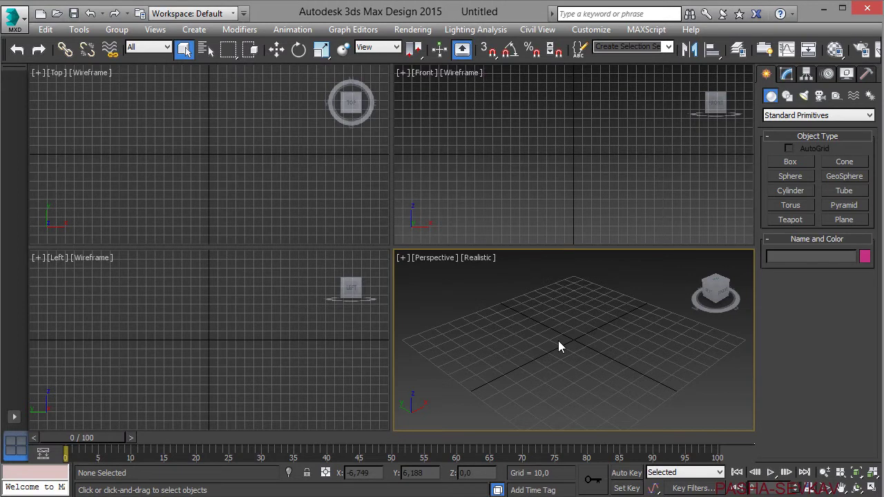
{"action": "left_click", "coordinate": [20, 18]}
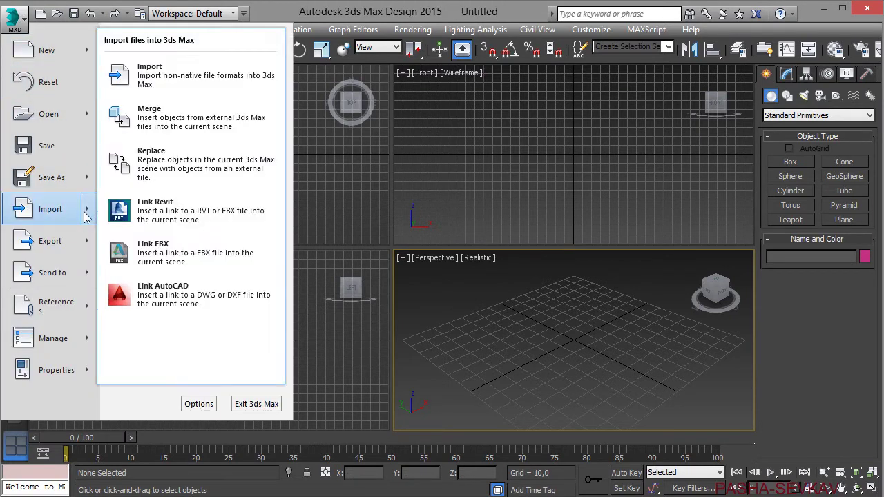
{"action": "mouse_move", "coordinate": [55, 305]}
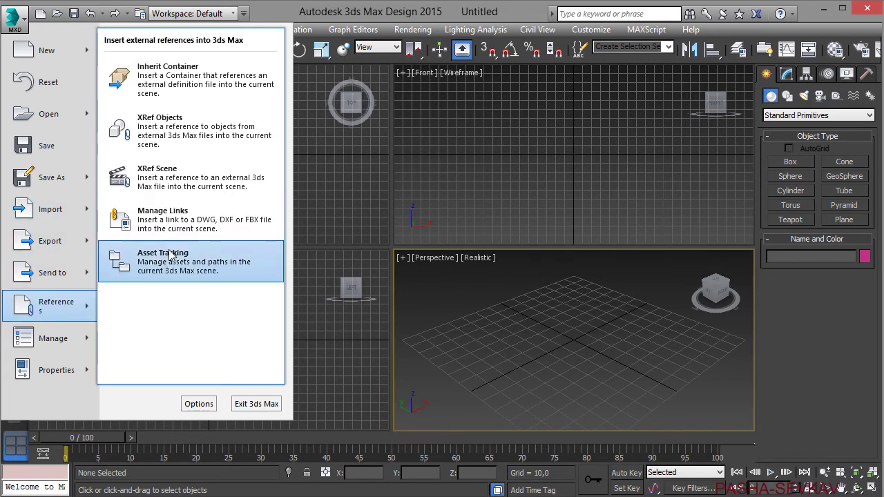
{"action": "left_click", "coordinate": [181, 221]}
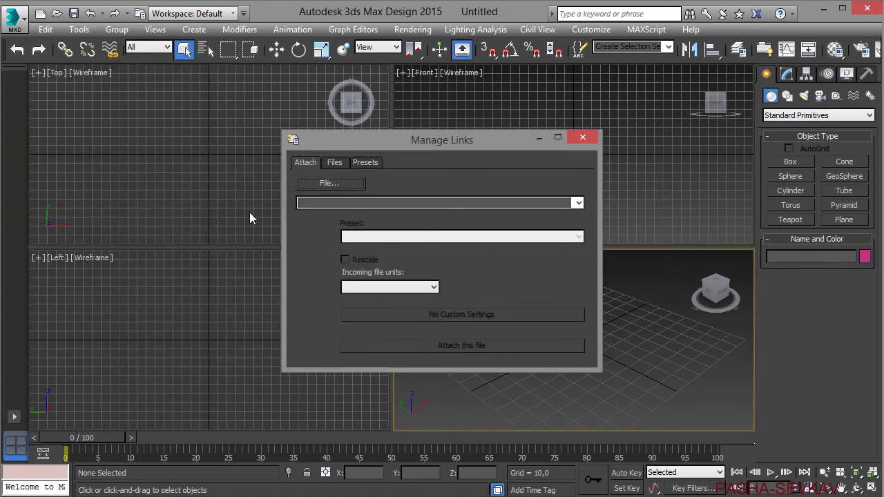
{"action": "left_click", "coordinate": [338, 183]}
{"action": "left_click", "coordinate": [456, 186]}
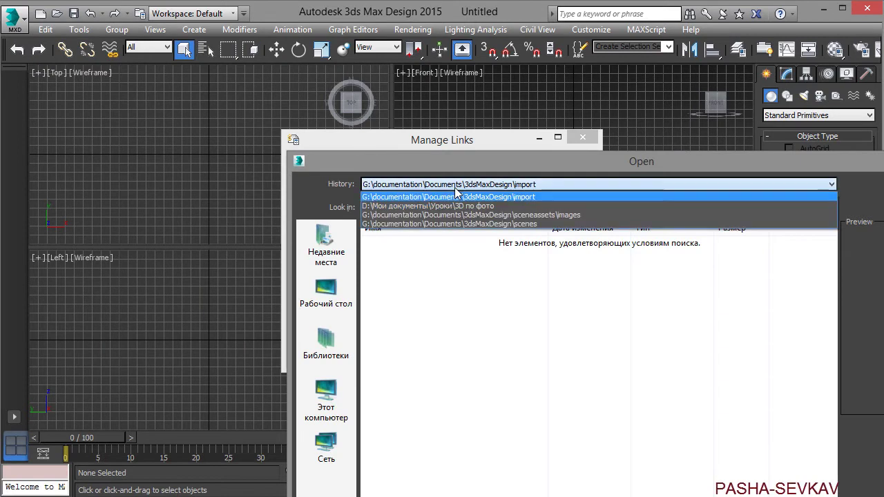
{"action": "left_click", "coordinate": [453, 206]}
{"action": "left_click", "coordinate": [554, 270]}
{"action": "double_click", "coordinate": [558, 278]}
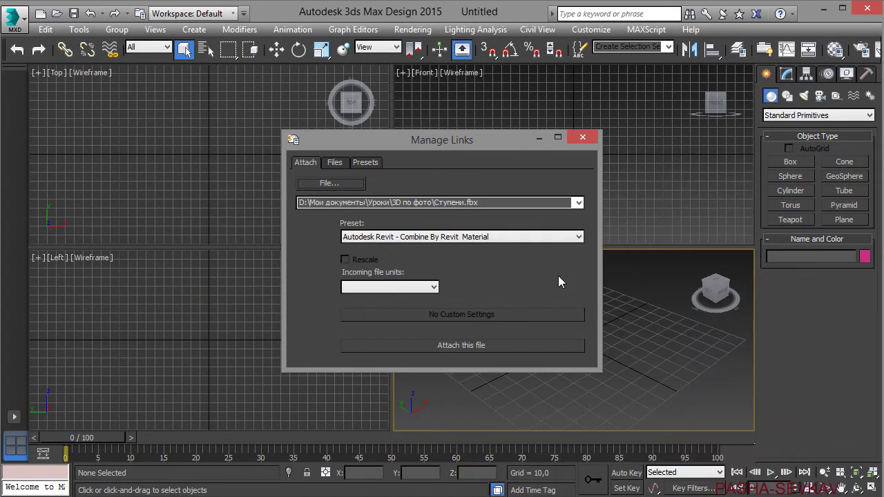
Use the Do Not Combine Entities preset, save its settings, and attach the file
{"action": "left_click", "coordinate": [480, 237]}
{"action": "left_click", "coordinate": [477, 279]}
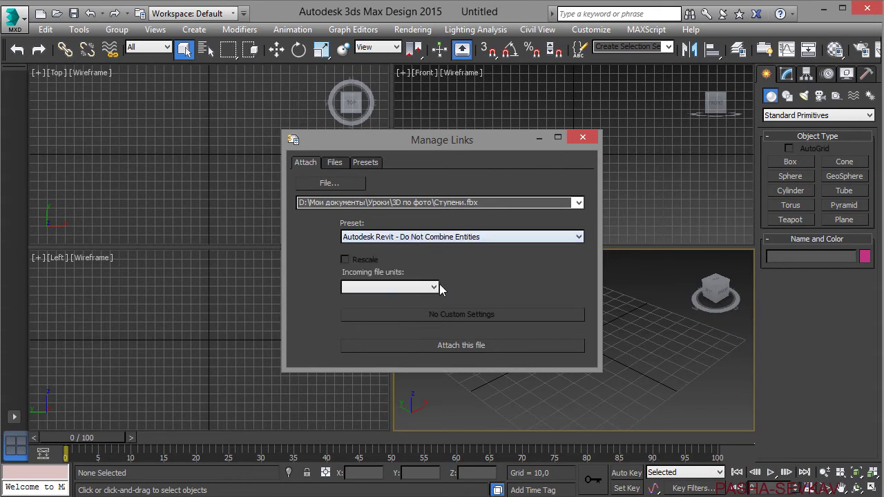
{"action": "left_click", "coordinate": [366, 164]}
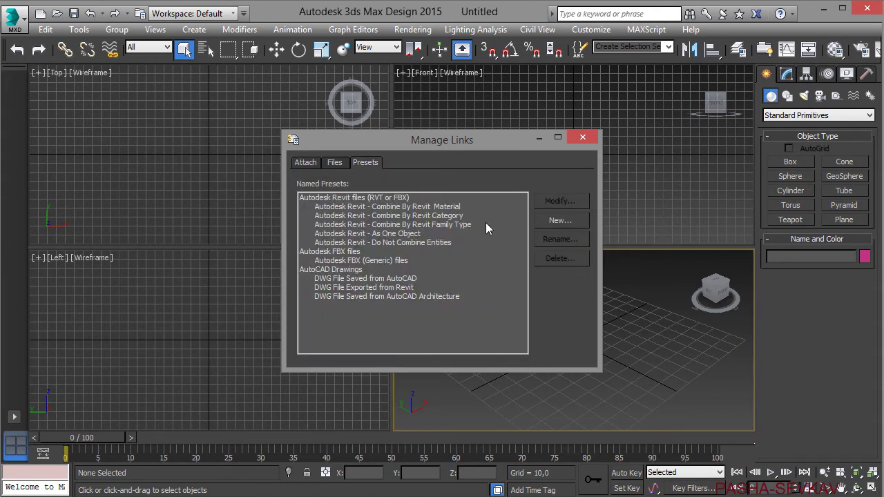
{"action": "left_click", "coordinate": [434, 246]}
{"action": "left_click", "coordinate": [554, 202]}
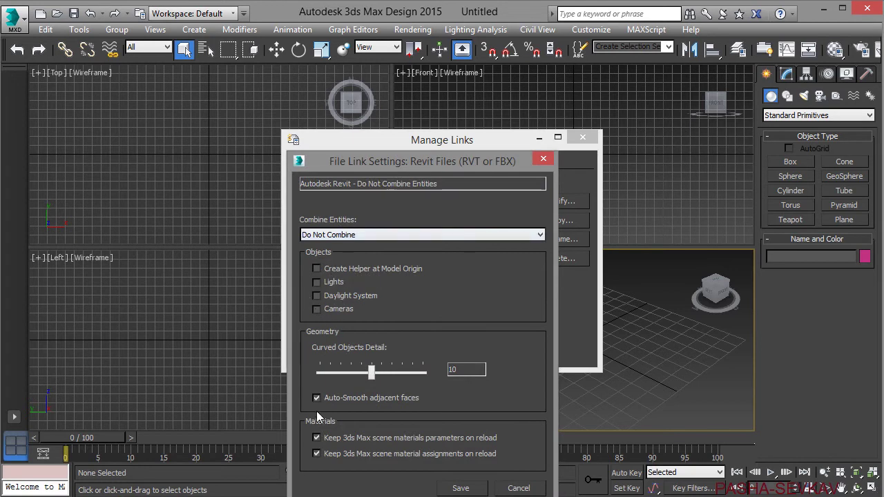
{"action": "left_click", "coordinate": [460, 489]}
{"action": "left_click", "coordinate": [307, 168]}
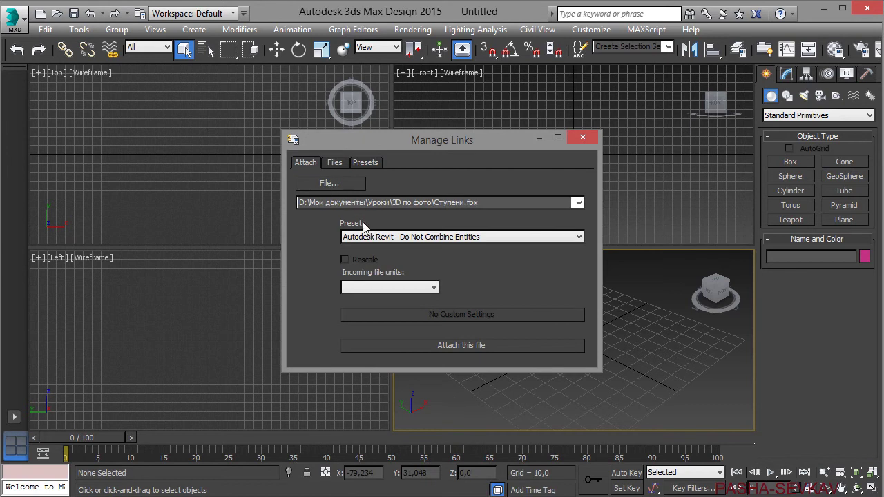
{"action": "left_click", "coordinate": [415, 345]}
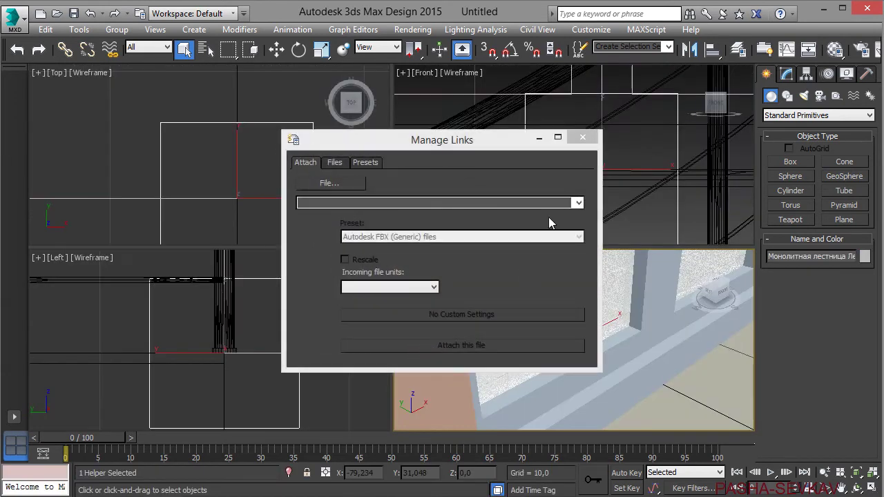
Close Manage Links, then maximize the Perspective viewport framed closely on the linked staircase
{"action": "left_click", "coordinate": [583, 139]}
{"action": "scroll", "coordinate": [625, 353], "scroll_direction": "down", "scroll_amount": 3}
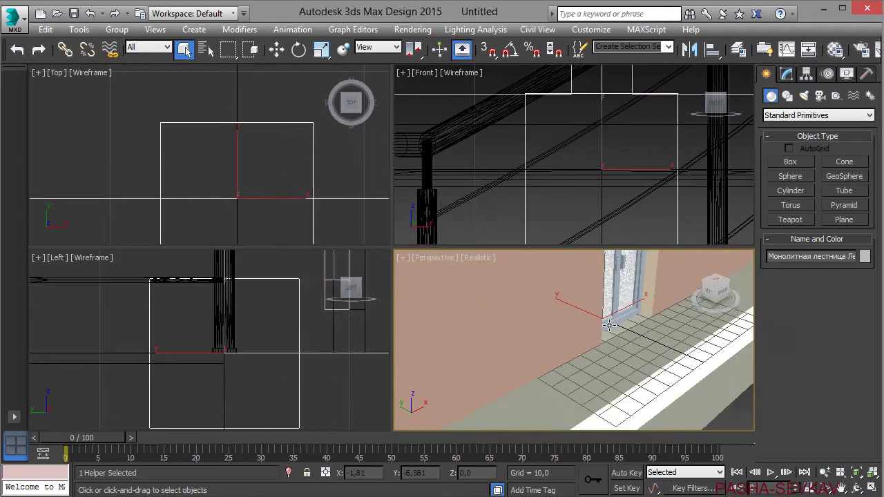
{"action": "scroll", "coordinate": [626, 352], "scroll_direction": "down", "scroll_amount": 3}
{"action": "mouse_move", "coordinate": [625, 354]}
{"action": "middle_mouse_down", "text": "alt"}
{"action": "mouse_move", "coordinate": [747, 338]}
{"action": "mouse_move", "coordinate": [503, 340]}
{"action": "mouse_move", "coordinate": [606, 336]}
{"action": "mouse_move", "coordinate": [602, 374]}
{"action": "mouse_move", "coordinate": [688, 337]}
{"action": "middle_mouse_up", "text": "alt"}
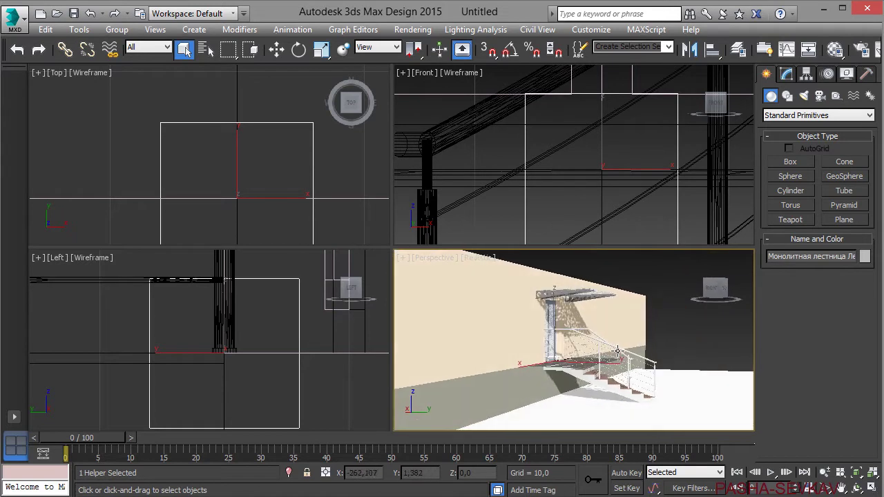
{"action": "left_click", "coordinate": [689, 337]}
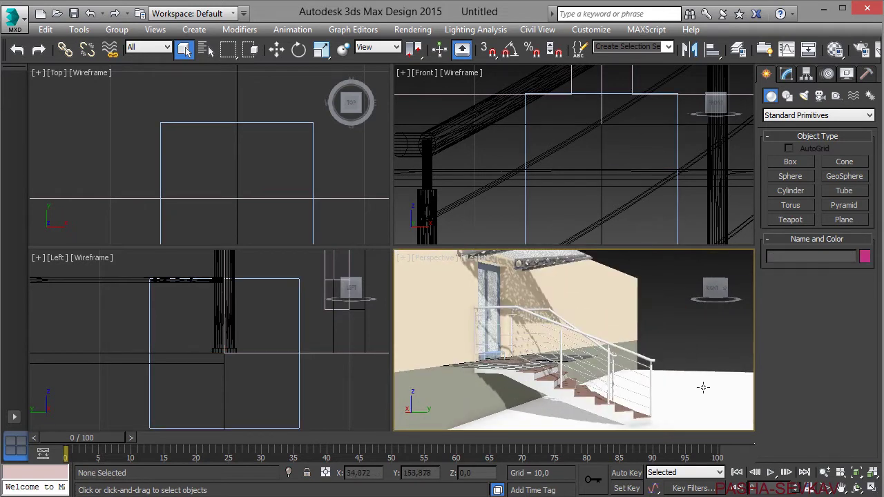
{"action": "left_click", "coordinate": [873, 486]}
{"action": "scroll", "coordinate": [635, 316], "scroll_direction": "up", "scroll_amount": 1}
{"action": "scroll", "coordinate": [608, 322], "scroll_direction": "up", "scroll_amount": 1}
{"action": "middle_click_drag", "start_coordinate": [581, 318], "coordinate": [581, 313]}
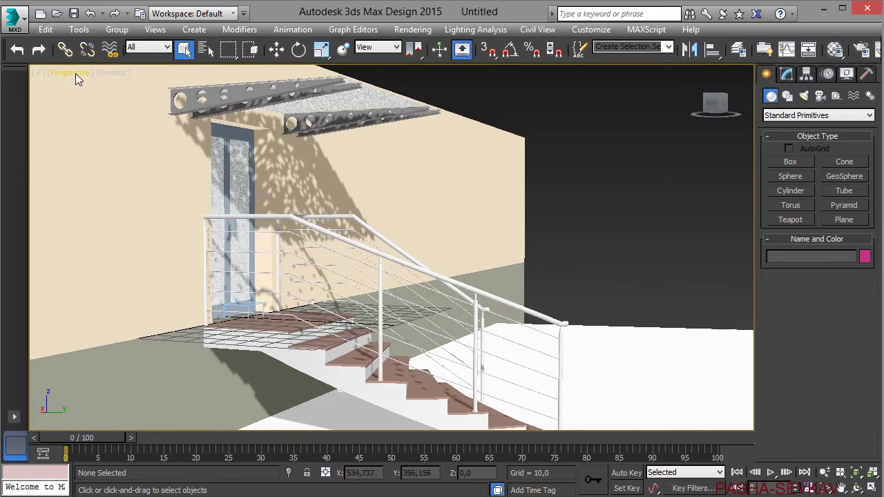
{"action": "left_click", "coordinate": [76, 74]}
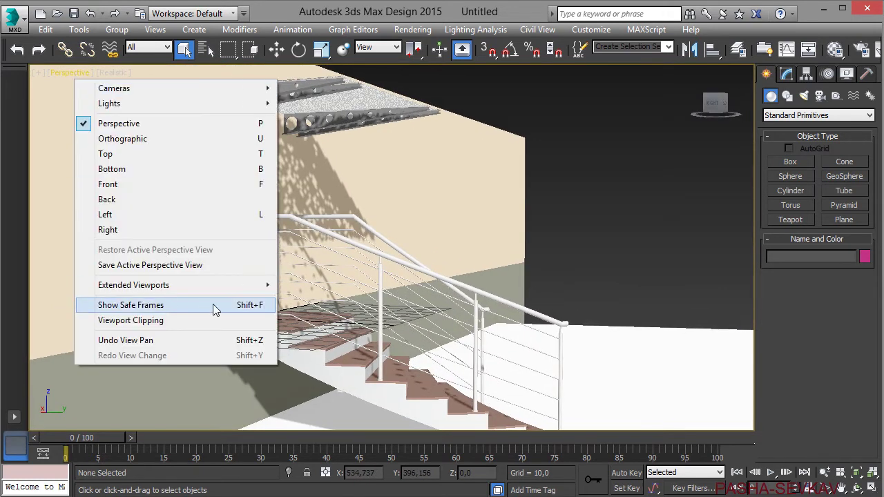
Turn on Show Safe Frames in the Perspective view
{"action": "left_click", "coordinate": [215, 309]}
{"action": "mouse_move", "coordinate": [538, 258]}
{"action": "middle_mouse_down", "text": "alt"}
{"action": "mouse_move", "coordinate": [522, 277]}
{"action": "mouse_move", "coordinate": [458, 263]}
{"action": "mouse_move", "coordinate": [480, 253]}
{"action": "middle_mouse_up", "text": "alt"}
{"action": "left_click", "coordinate": [85, 74]}
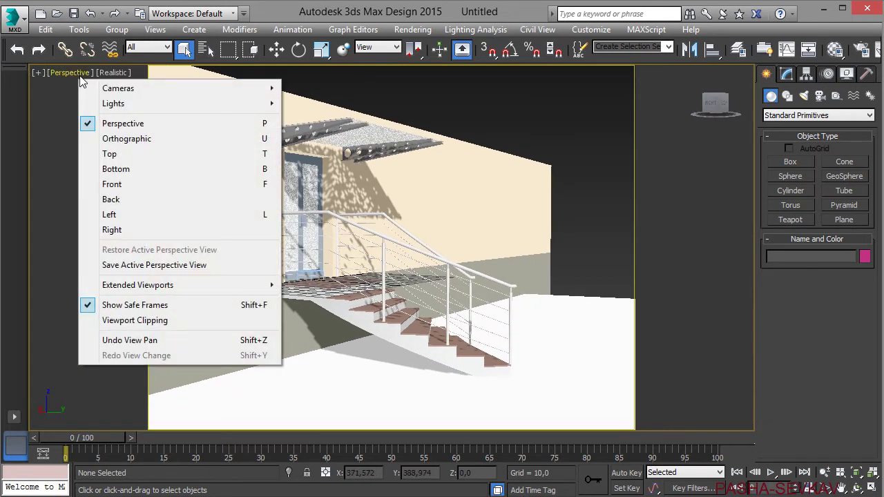
{"action": "left_click", "coordinate": [116, 73]}
{"action": "left_click", "coordinate": [116, 72]}
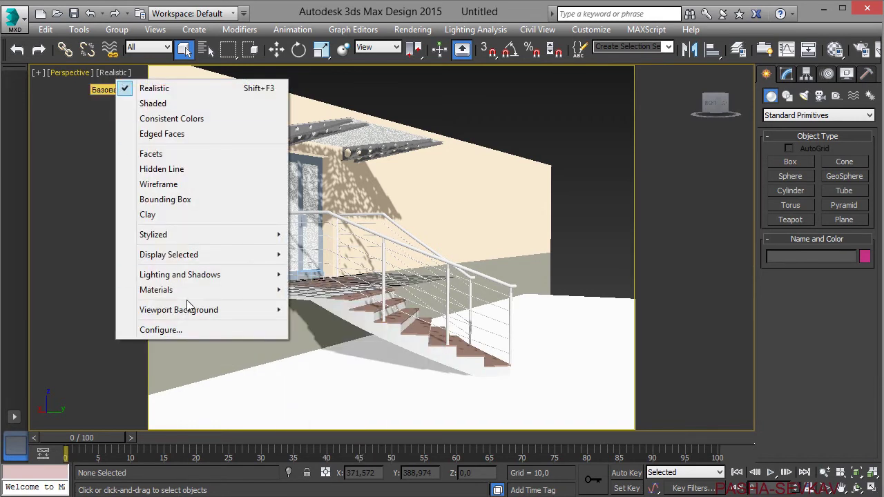
{"action": "mouse_move", "coordinate": [179, 310]}
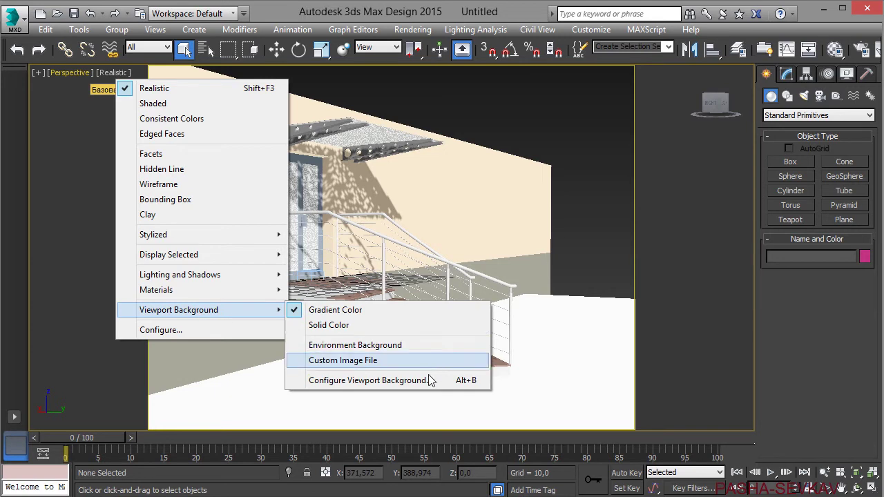
Set IMG_2009.JPG from the 3D по фото folder as the viewport background
{"action": "left_click", "coordinate": [454, 391]}
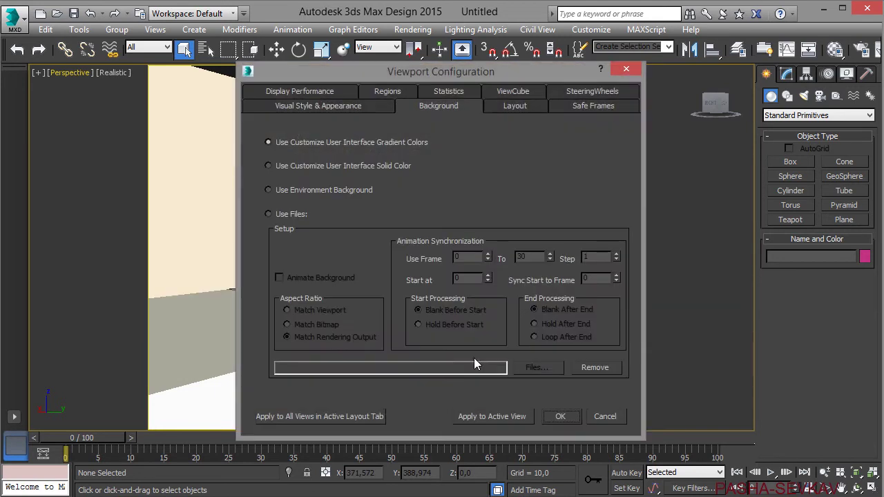
{"action": "left_click", "coordinate": [270, 214]}
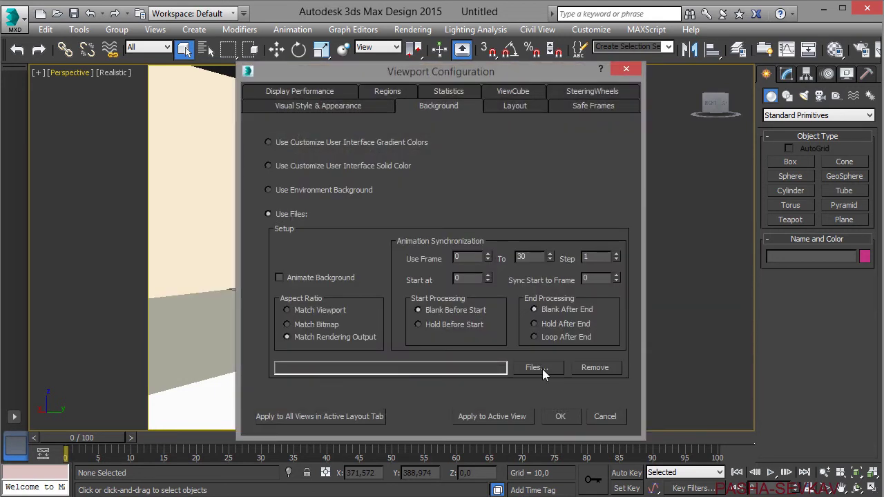
{"action": "left_click", "coordinate": [540, 368]}
{"action": "left_click", "coordinate": [507, 117]}
{"action": "left_click", "coordinate": [483, 126]}
{"action": "left_click", "coordinate": [442, 200]}
{"action": "double_click", "coordinate": [428, 202]}
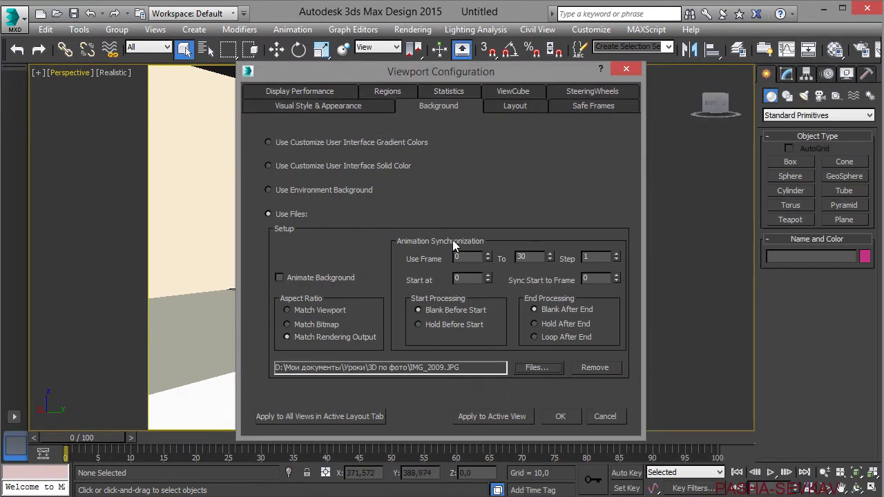
{"action": "left_click", "coordinate": [561, 417]}
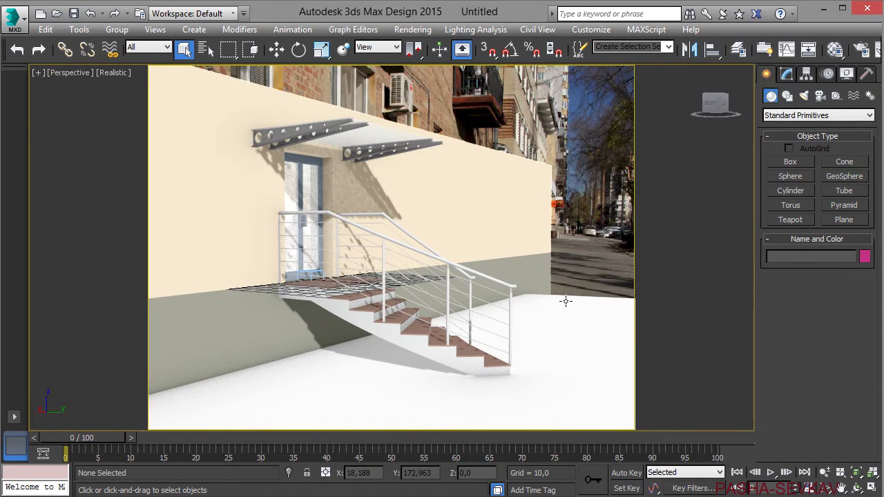
Switch to wireframe and start Perspective Match with its vanishing lines shown over the photo
{"action": "key", "text": "F3"}
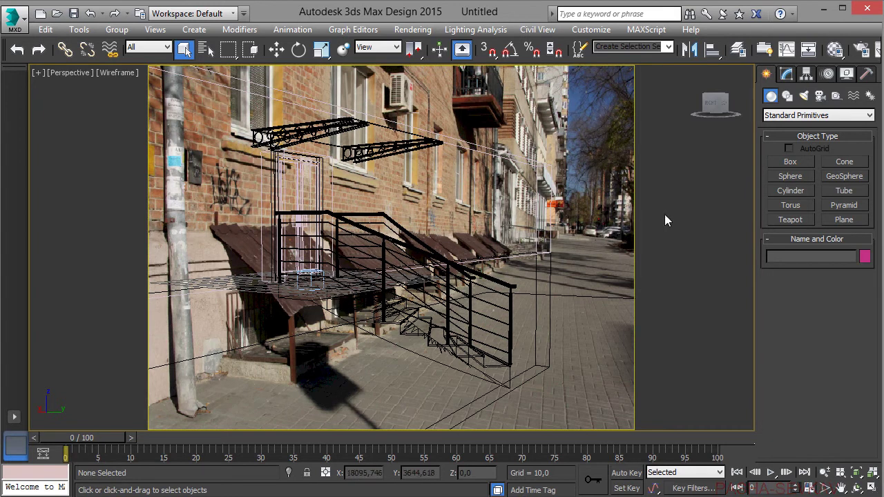
{"action": "left_click", "coordinate": [867, 74]}
{"action": "left_click", "coordinate": [829, 168]}
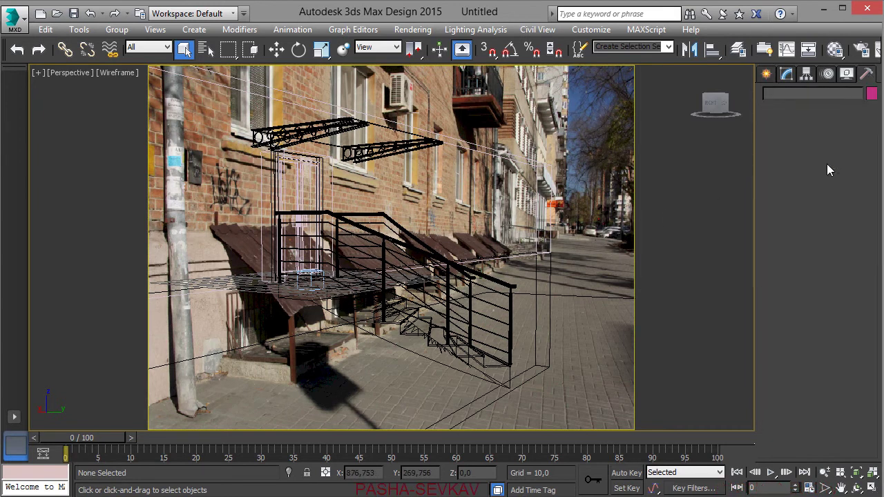
{"action": "left_click", "coordinate": [812, 333]}
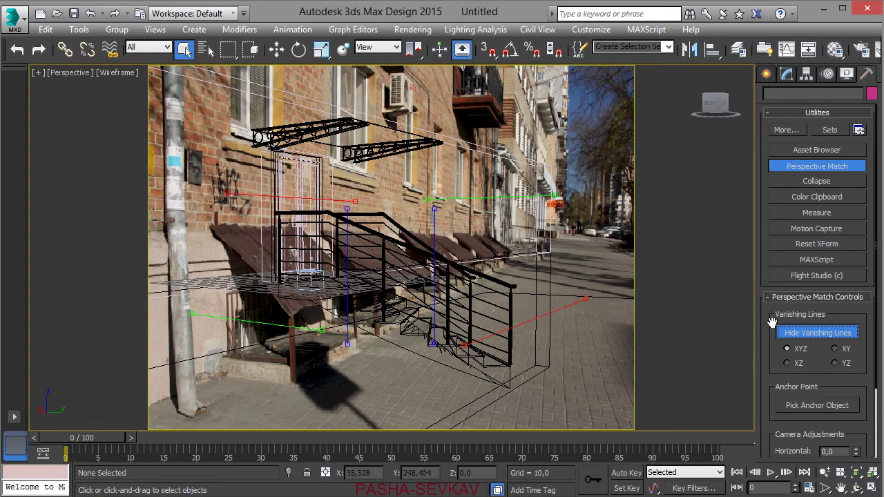
{"action": "left_click", "coordinate": [788, 335]}
{"action": "mouse_move", "coordinate": [579, 335]}
{"action": "middle_mouse_down", "text": "alt"}
{"action": "mouse_move", "coordinate": [428, 230]}
{"action": "mouse_move", "coordinate": [422, 248]}
{"action": "mouse_move", "coordinate": [508, 259]}
{"action": "mouse_move", "coordinate": [489, 285]}
{"action": "middle_mouse_up", "text": "alt"}
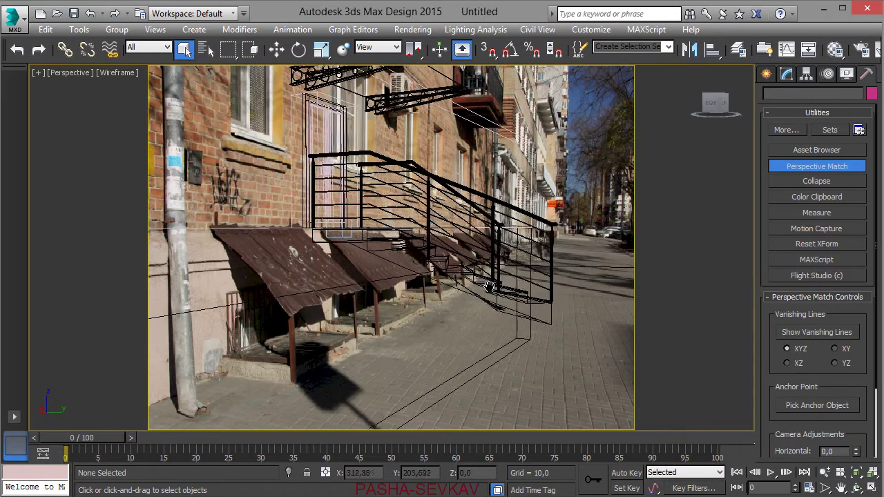
{"action": "left_click", "coordinate": [820, 332]}
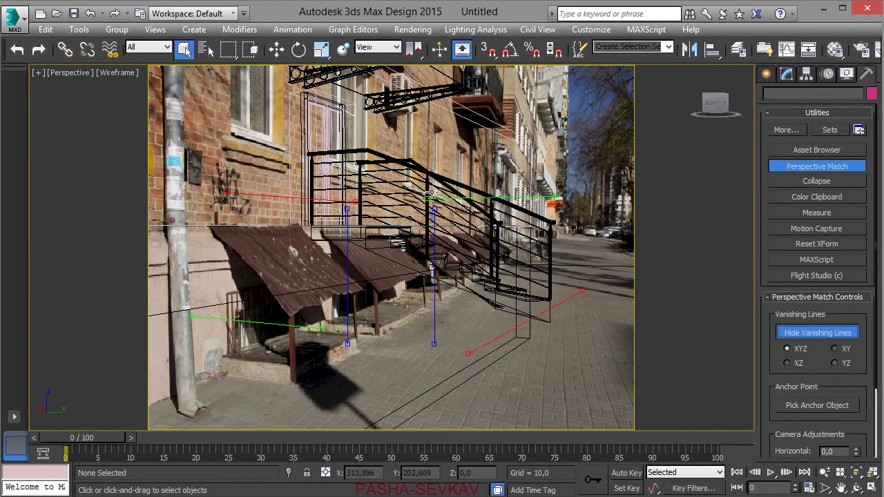
{"action": "mouse_move", "coordinate": [450, 276]}
{"action": "middle_mouse_down", "text": "alt"}
{"action": "mouse_move", "coordinate": [427, 265]}
{"action": "mouse_move", "coordinate": [465, 304]}
{"action": "mouse_move", "coordinate": [465, 281]}
{"action": "middle_mouse_up", "text": "alt"}
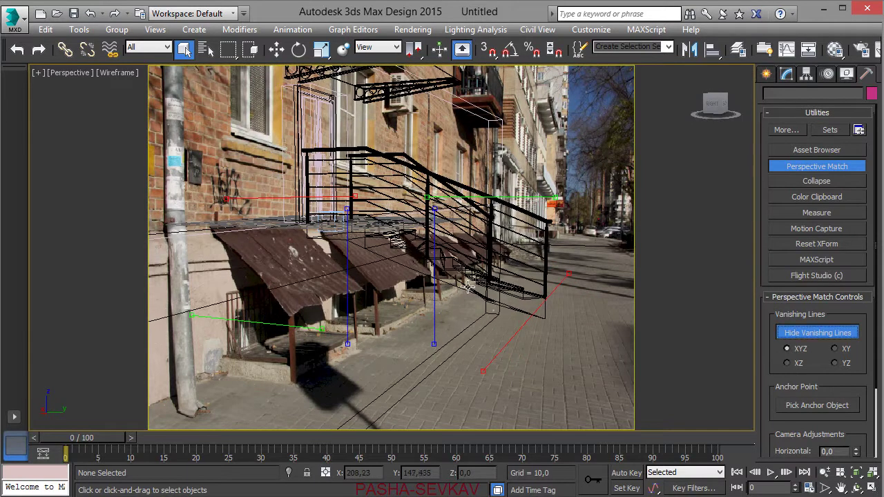
Align the horizontal vanishing lines with the pavement, curb, wall base and street edge
{"action": "left_click_drag", "start_coordinate": [483, 374], "coordinate": [630, 396]}
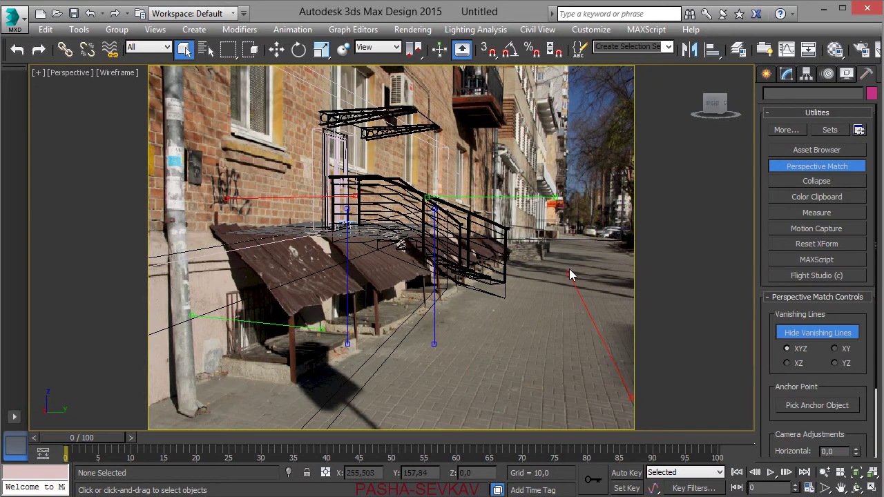
{"action": "left_click_drag", "start_coordinate": [570, 274], "coordinate": [583, 274]}
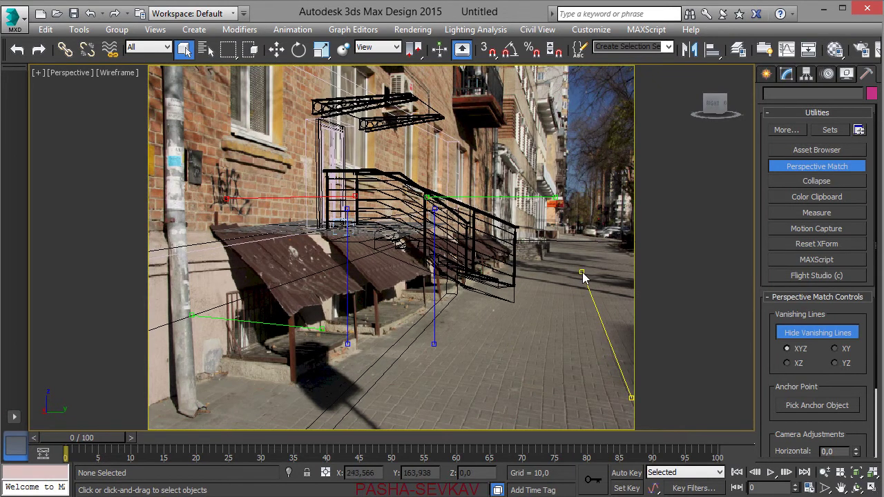
{"action": "mouse_move", "coordinate": [323, 329]}
{"action": "left_mouse_down"}
{"action": "mouse_move", "coordinate": [502, 397]}
{"action": "mouse_move", "coordinate": [629, 417]}
{"action": "left_mouse_up"}
{"action": "mouse_move", "coordinate": [194, 314]}
{"action": "left_mouse_down"}
{"action": "mouse_move", "coordinate": [318, 391]}
{"action": "mouse_move", "coordinate": [387, 379]}
{"action": "mouse_move", "coordinate": [373, 377]}
{"action": "left_mouse_up"}
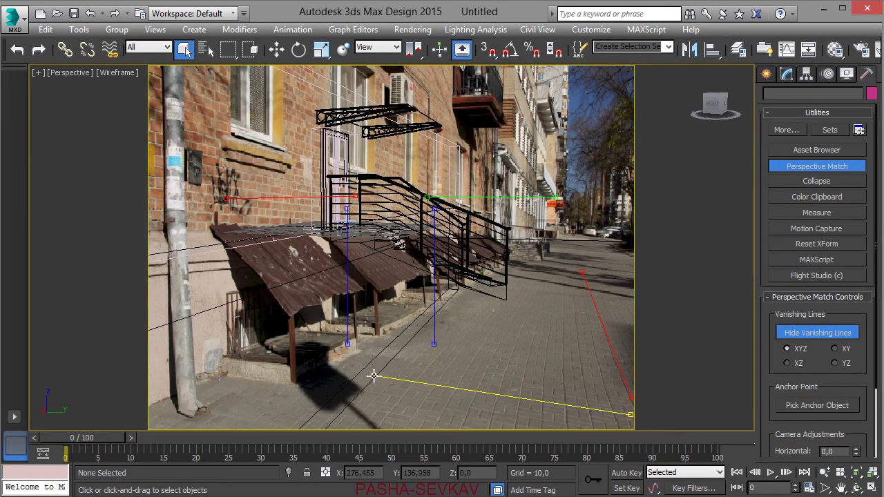
{"action": "mouse_move", "coordinate": [556, 202]}
{"action": "left_mouse_down"}
{"action": "mouse_move", "coordinate": [586, 292]}
{"action": "mouse_move", "coordinate": [608, 288]}
{"action": "left_mouse_up"}
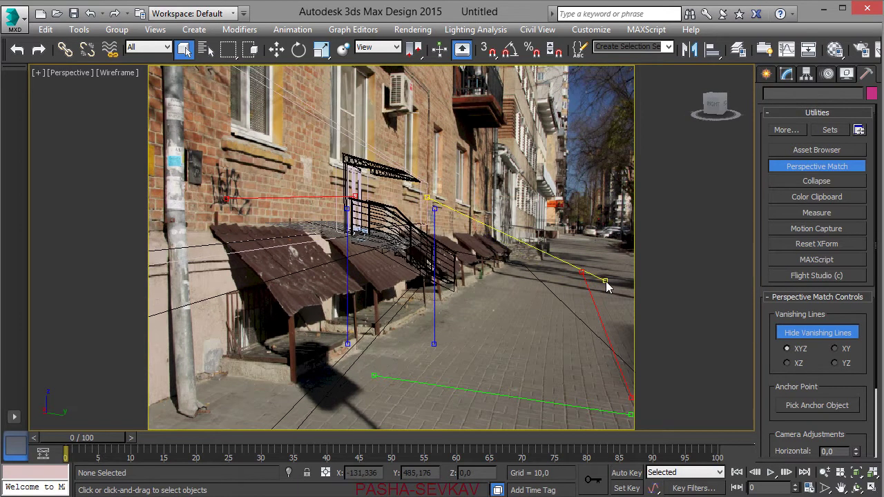
{"action": "left_click_drag", "start_coordinate": [427, 202], "coordinate": [475, 274]}
{"action": "left_click_drag", "start_coordinate": [476, 274], "coordinate": [475, 272]}
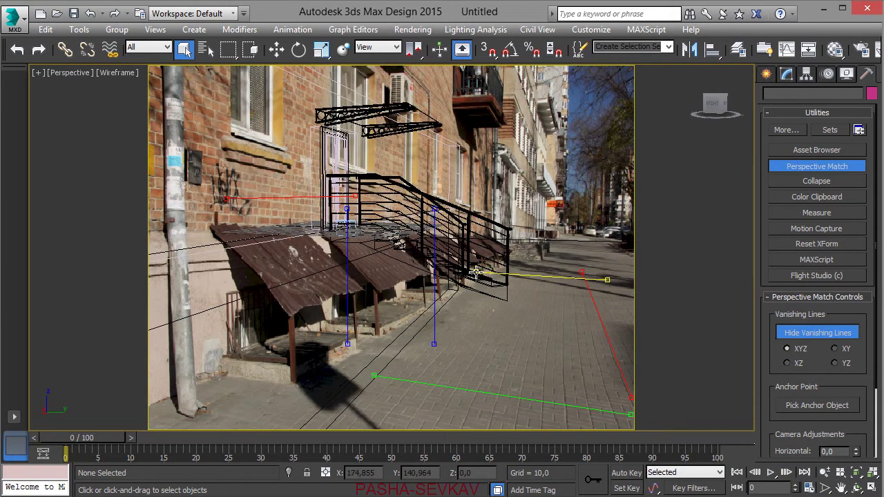
{"action": "mouse_move", "coordinate": [354, 197]}
{"action": "left_mouse_down"}
{"action": "mouse_move", "coordinate": [472, 280]}
{"action": "mouse_move", "coordinate": [490, 275]}
{"action": "left_mouse_up"}
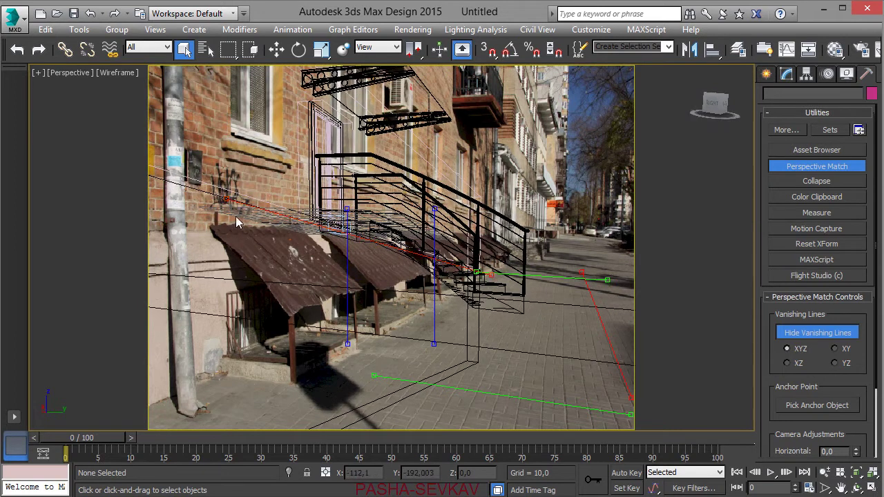
{"action": "mouse_move", "coordinate": [229, 203]}
{"action": "left_mouse_down"}
{"action": "mouse_move", "coordinate": [292, 380]}
{"action": "mouse_move", "coordinate": [344, 427]}
{"action": "mouse_move", "coordinate": [307, 419]}
{"action": "left_mouse_up"}
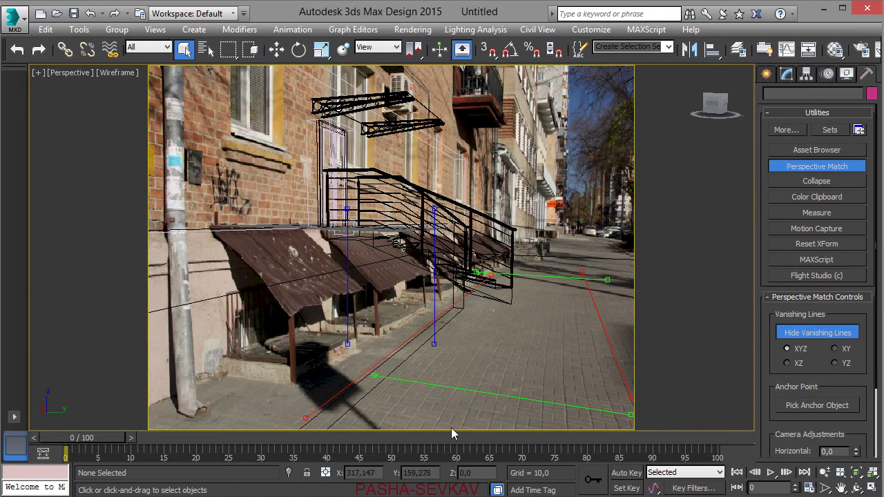
{"action": "mouse_move", "coordinate": [634, 402]}
{"action": "left_mouse_down"}
{"action": "mouse_move", "coordinate": [648, 408]}
{"action": "mouse_move", "coordinate": [640, 408]}
{"action": "left_mouse_up"}
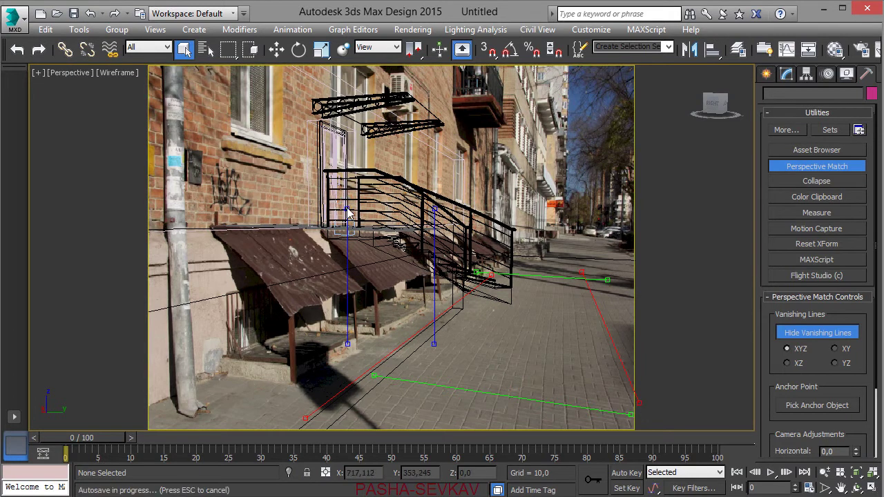
Align both vertical vanishing lines with the photo's vertical building edges
{"action": "left_click_drag", "start_coordinate": [348, 209], "coordinate": [283, 70]}
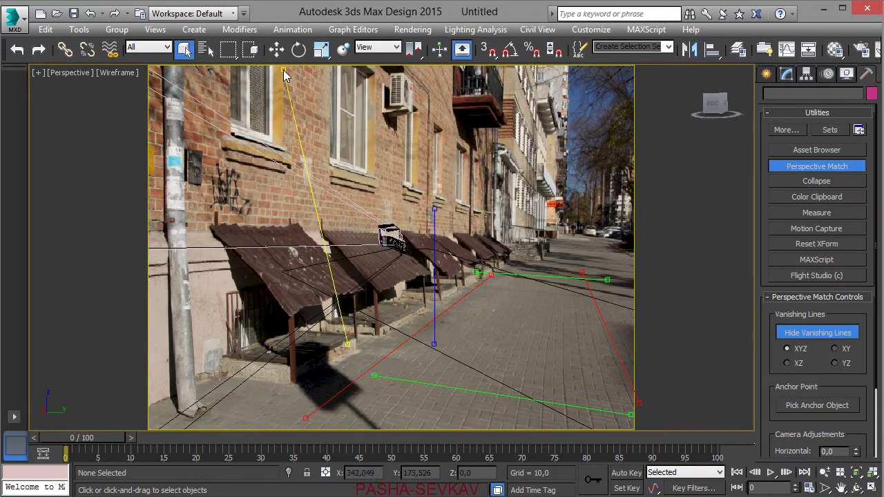
{"action": "left_click_drag", "start_coordinate": [348, 343], "coordinate": [284, 202]}
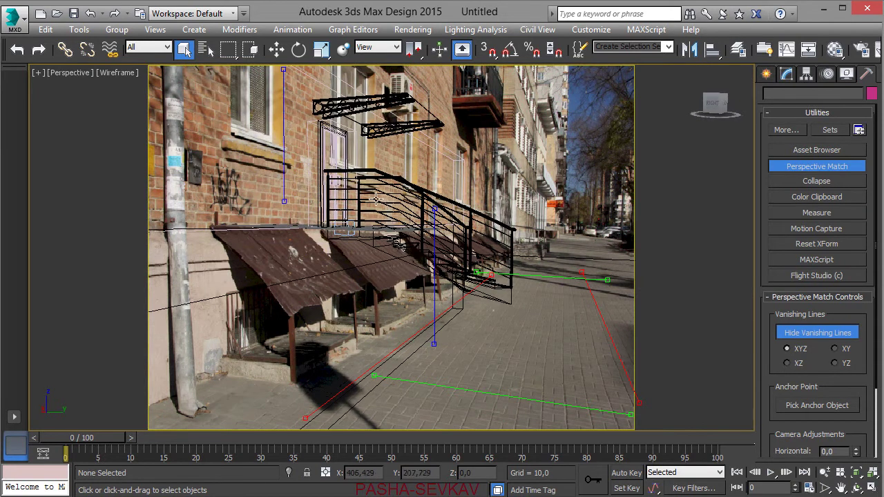
{"action": "left_click_drag", "start_coordinate": [434, 207], "coordinate": [442, 128]}
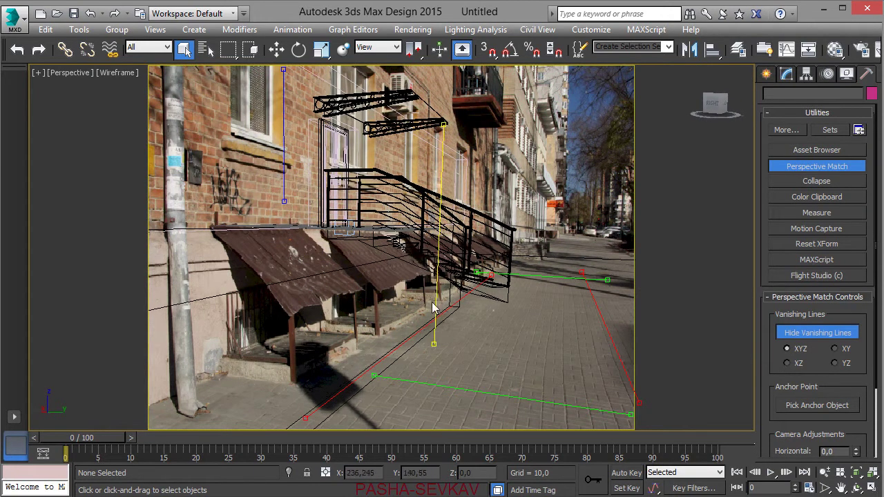
{"action": "left_click_drag", "start_coordinate": [433, 345], "coordinate": [440, 332]}
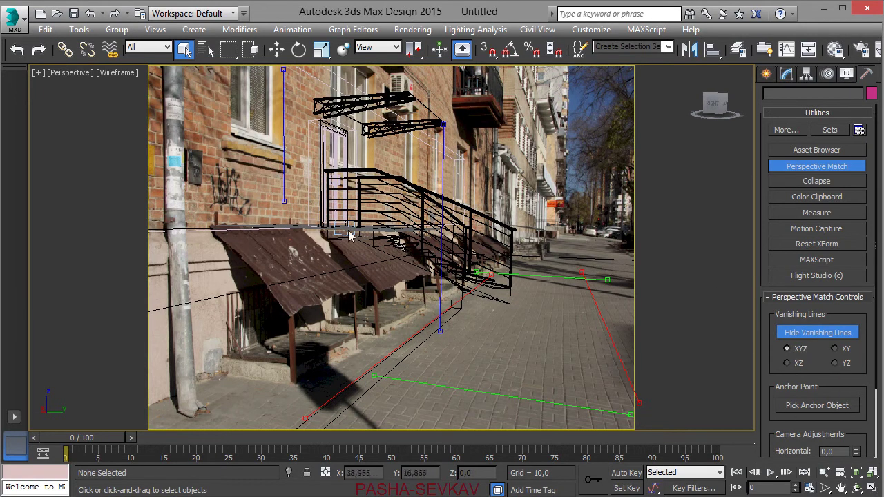
Reset the vertical, horizontal and distance camera adjustments to zero, undo the distance reset, and exit matching
{"action": "left_click_drag", "start_coordinate": [867, 370], "coordinate": [868, 203]}
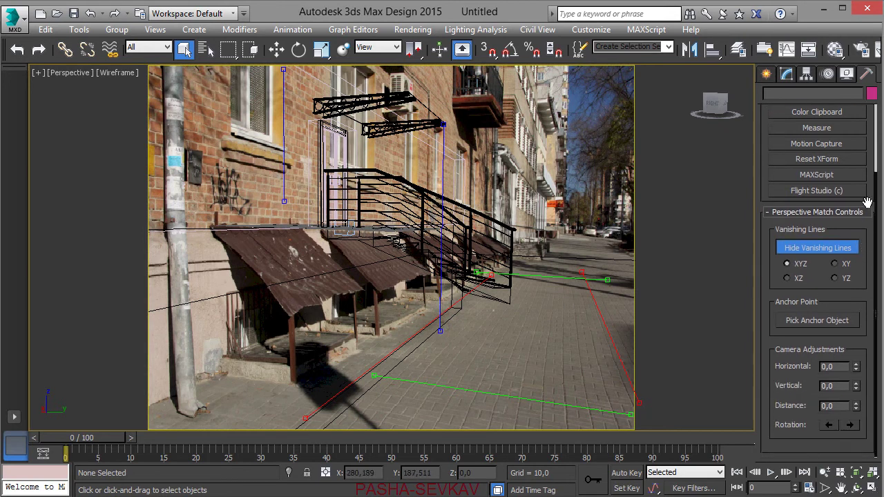
{"action": "left_click_drag", "start_coordinate": [856, 387], "coordinate": [852, 425]}
{"action": "left_click_drag", "start_coordinate": [859, 355], "coordinate": [837, 72]}
{"action": "right_click", "coordinate": [857, 385]}
{"action": "scroll", "coordinate": [857, 370], "scroll_direction": "up", "scroll_amount": 2}
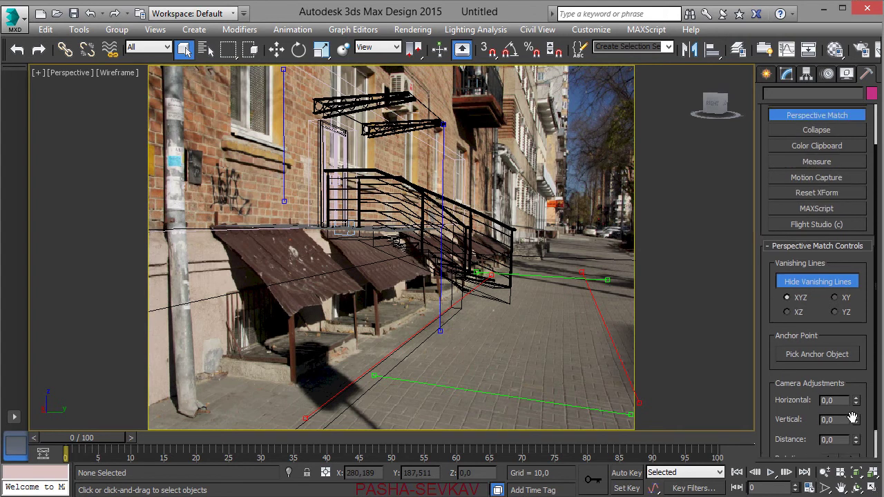
{"action": "scroll", "coordinate": [855, 366], "scroll_direction": "down", "scroll_amount": 2}
{"action": "right_click", "coordinate": [857, 366]}
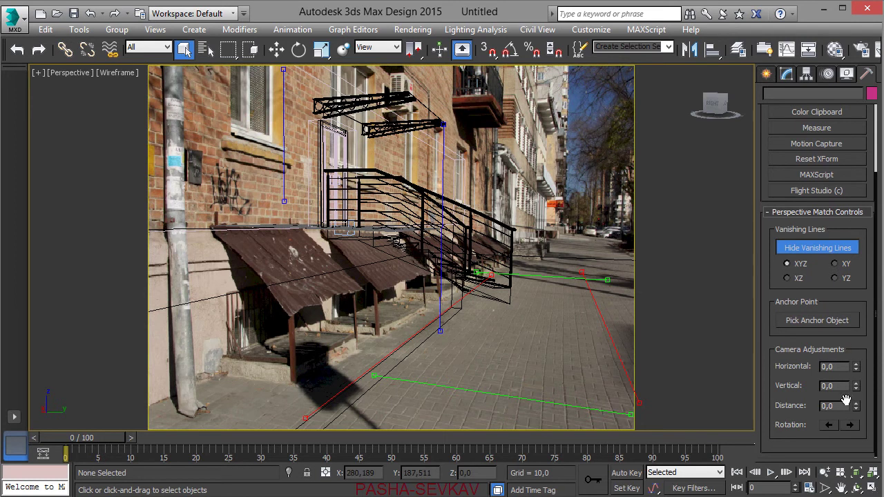
{"action": "right_click", "coordinate": [856, 405]}
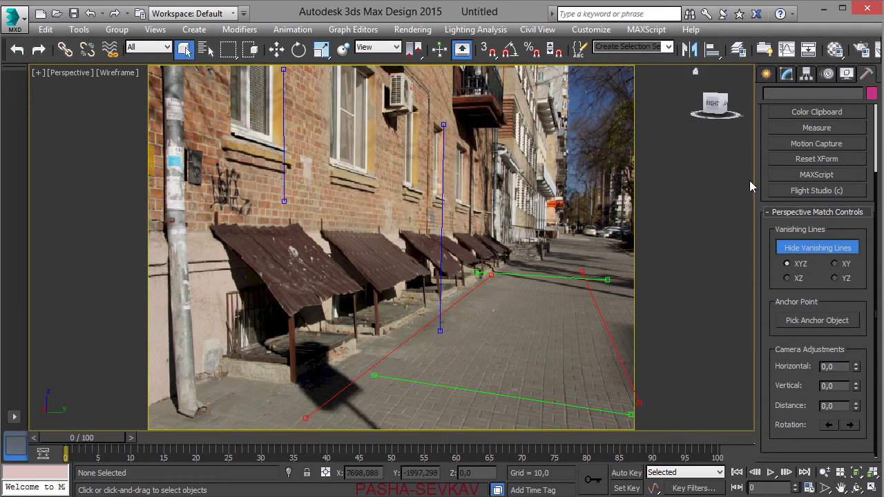
{"action": "left_click", "coordinate": [91, 14]}
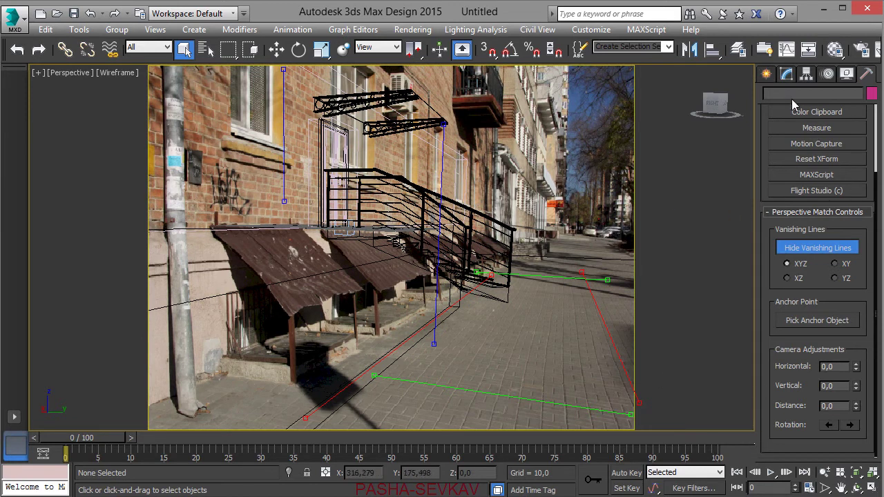
{"action": "left_click", "coordinate": [767, 74]}
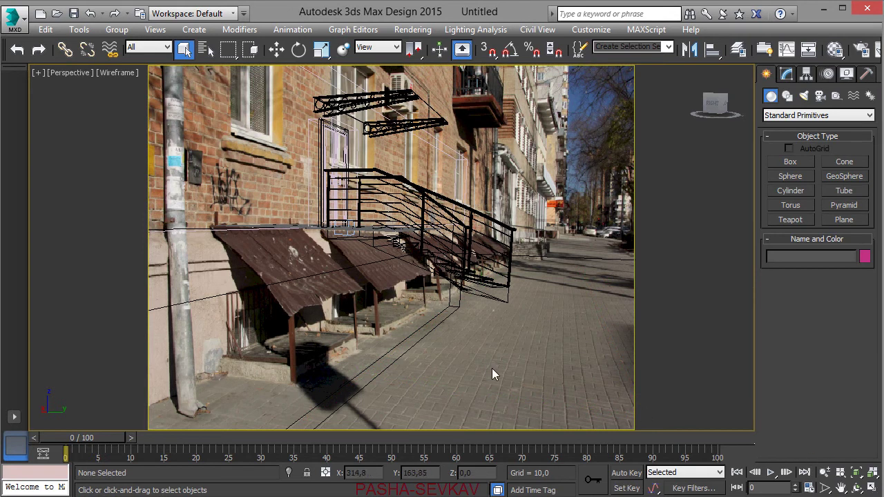
Switch to Realistic shading and create Camera001 from the matched view
{"action": "key", "text": "F3"}
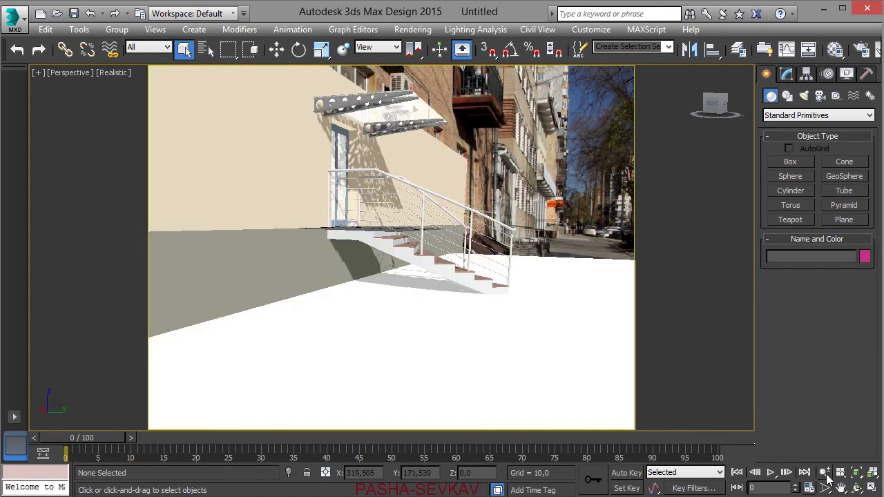
{"action": "left_click", "coordinate": [825, 473]}
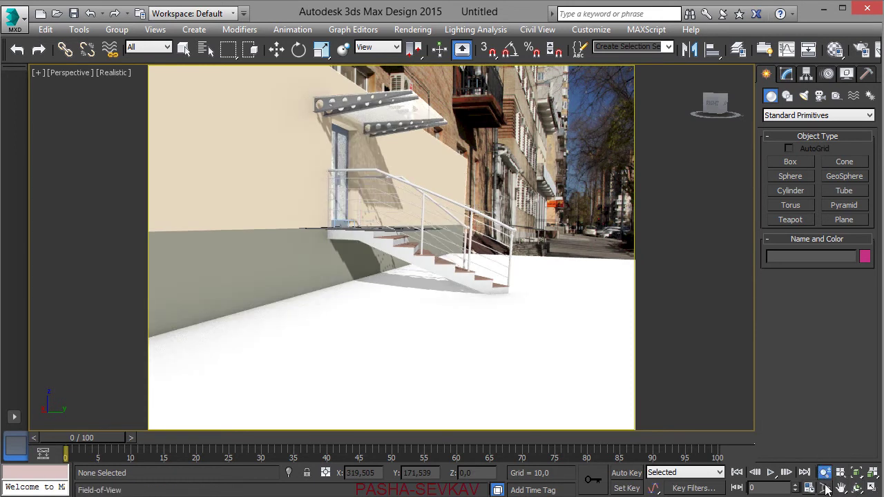
{"action": "left_click", "coordinate": [161, 32]}
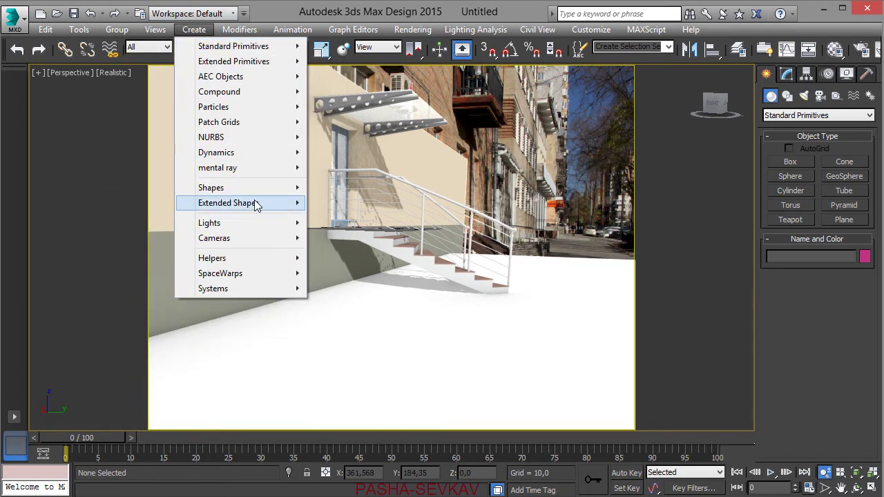
{"action": "mouse_move", "coordinate": [214, 238]}
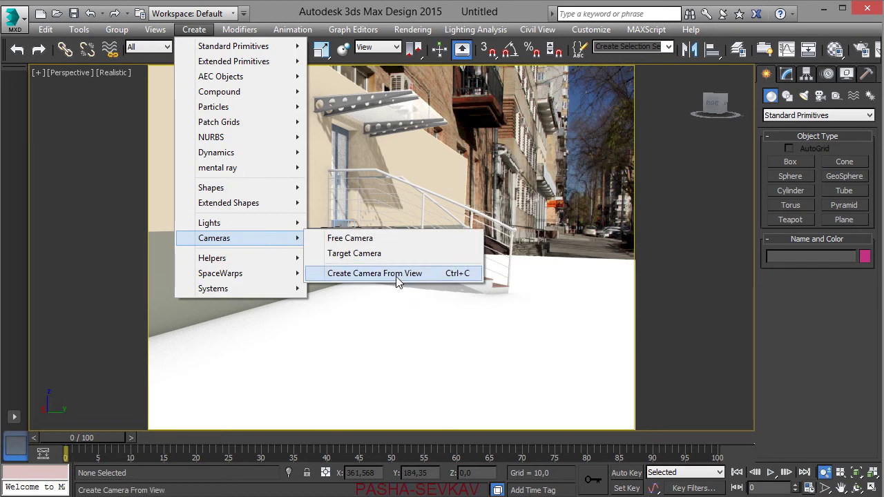
{"action": "left_click", "coordinate": [417, 274]}
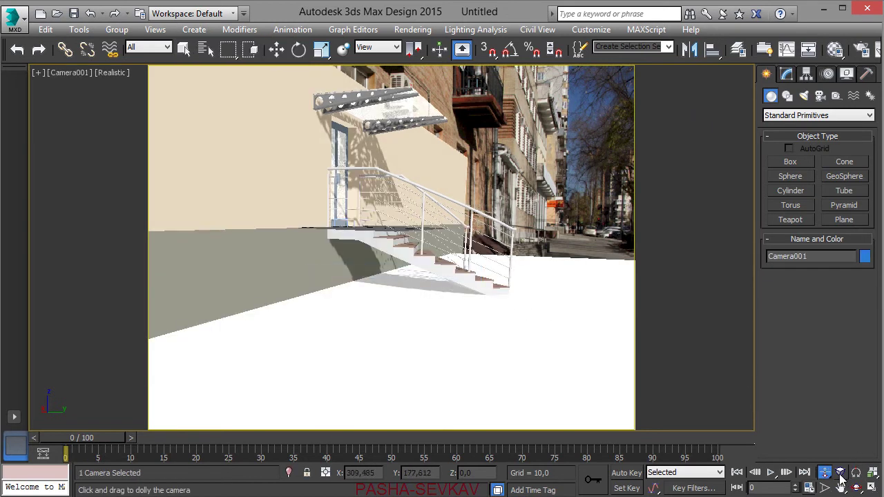
{"action": "key", "text": "F3"}
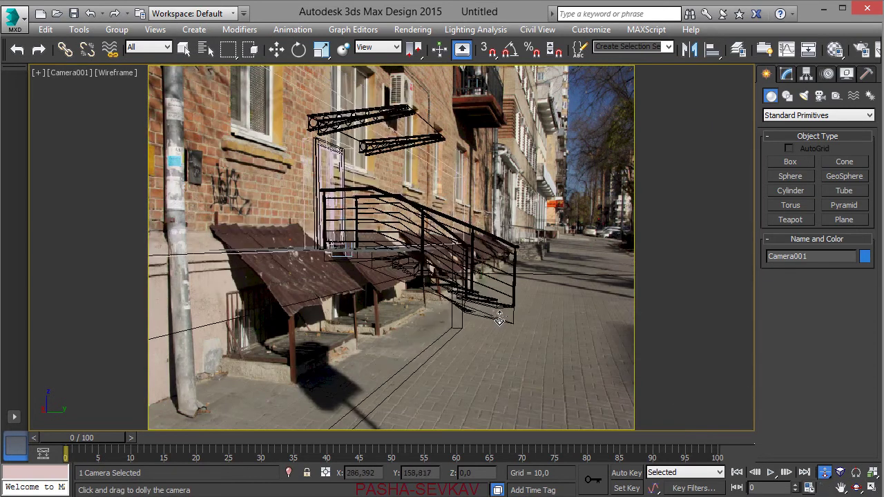
Dolly and walk Camera001 closer so the shaded stairs sit larger against the photo
{"action": "mouse_move", "coordinate": [504, 315]}
{"action": "left_mouse_down"}
{"action": "mouse_move", "coordinate": [516, 297]}
{"action": "mouse_move", "coordinate": [517, 305]}
{"action": "left_mouse_up"}
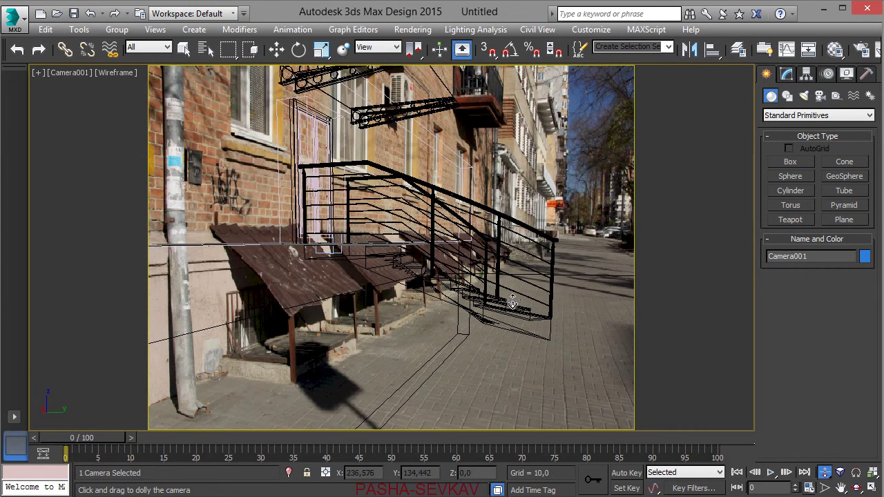
{"action": "left_click_drag", "start_coordinate": [522, 297], "coordinate": [525, 287]}
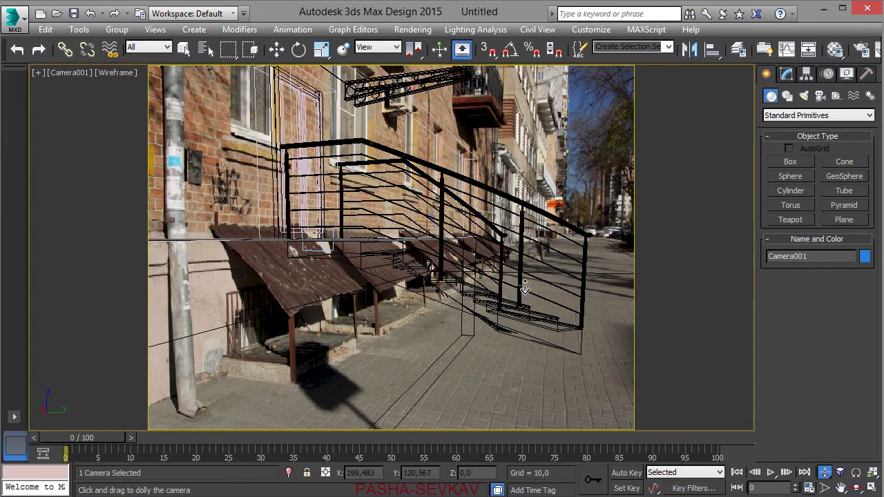
{"action": "left_click_drag", "start_coordinate": [841, 488], "coordinate": [841, 442]}
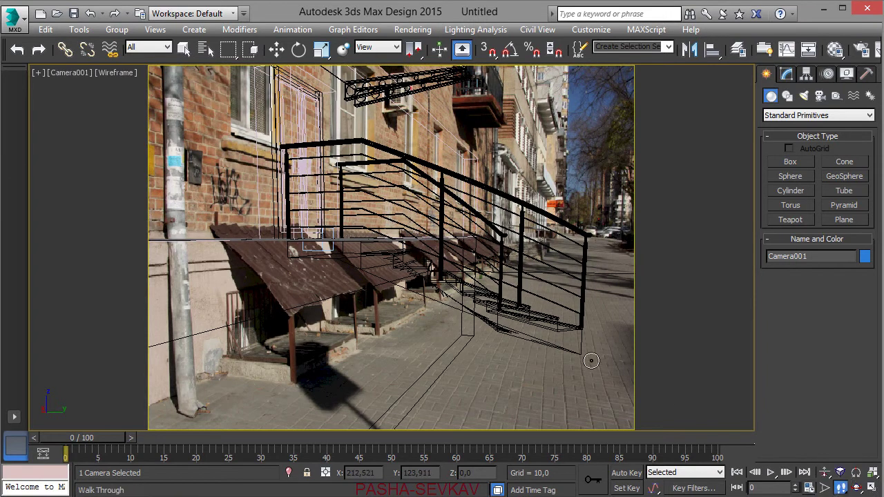
{"action": "left_click_drag", "start_coordinate": [469, 314], "coordinate": [460, 315]}
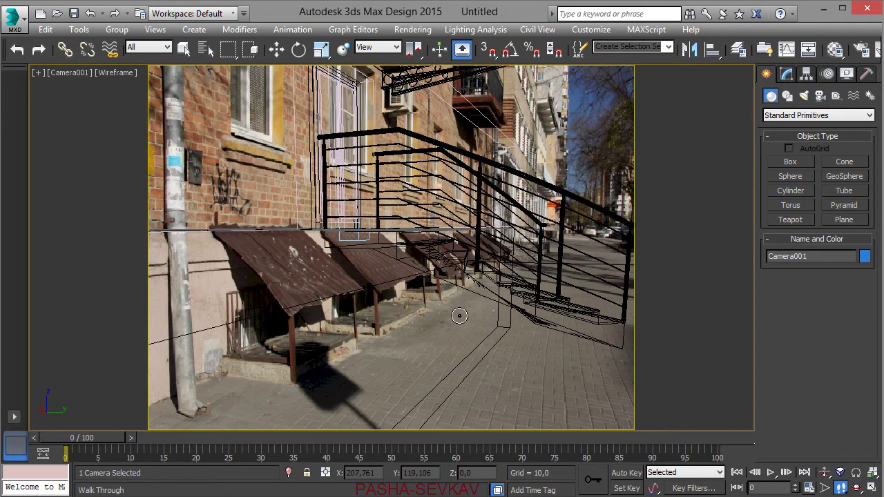
{"action": "key", "text": "F3"}
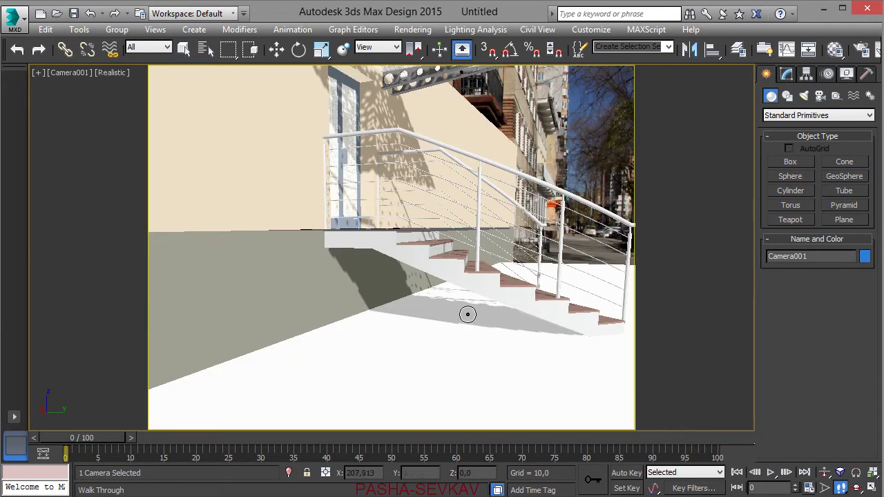
{"action": "key", "text": "F3"}
{"action": "key", "text": "F3"}
{"action": "key", "text": "F3"}
{"action": "key", "text": "F3"}
{"action": "key", "text": "F3"}
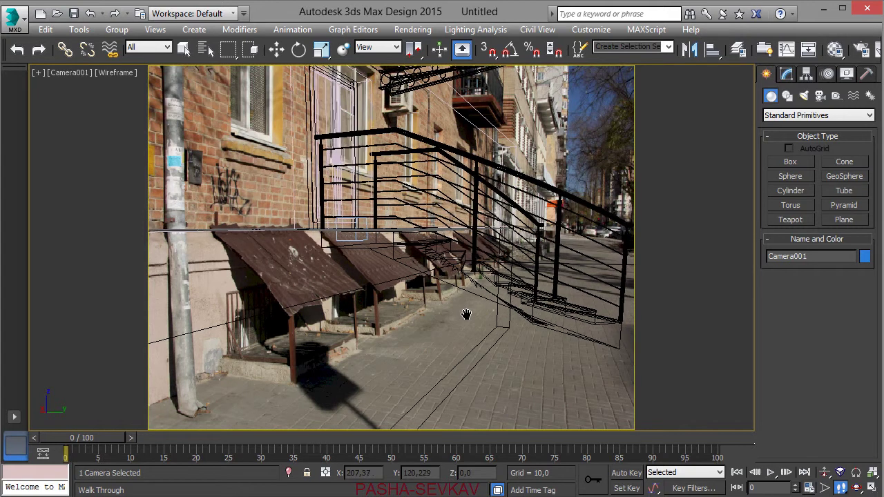
{"action": "key", "text": "F3"}
{"action": "key", "text": "F3"}
{"action": "key", "text": "F3"}
{"action": "key", "text": "F3"}
{"action": "key", "text": "F3"}
{"action": "key", "text": "F3"}
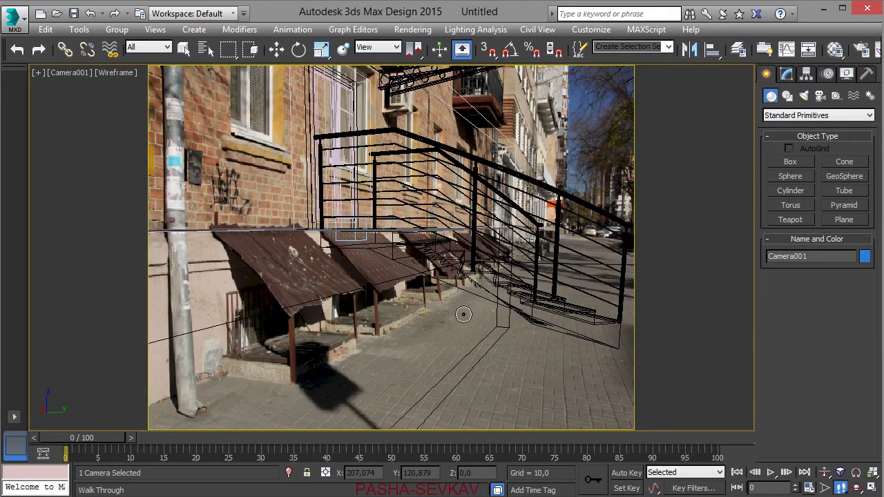
{"action": "left_click", "coordinate": [187, 52]}
{"action": "key", "text": "F3"}
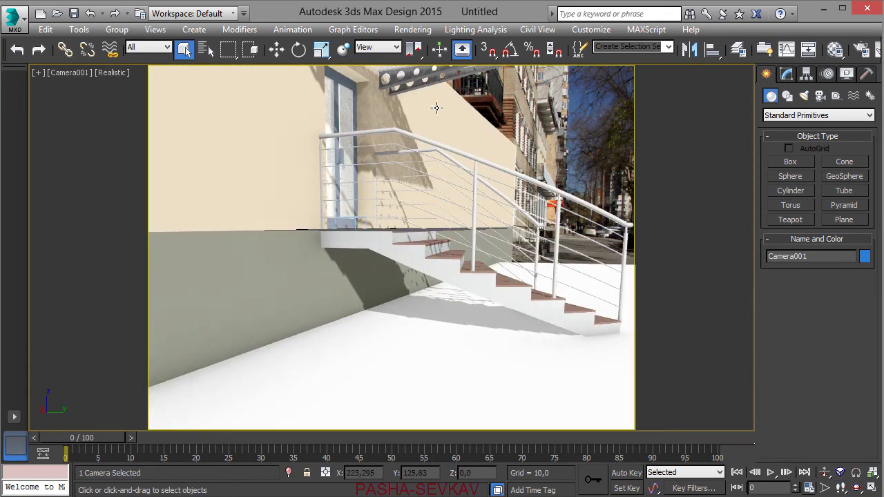
Load the IMG_2009.JPG street photo as a Bitmap map set to Screen environment mapping
{"action": "key", "text": "m"}
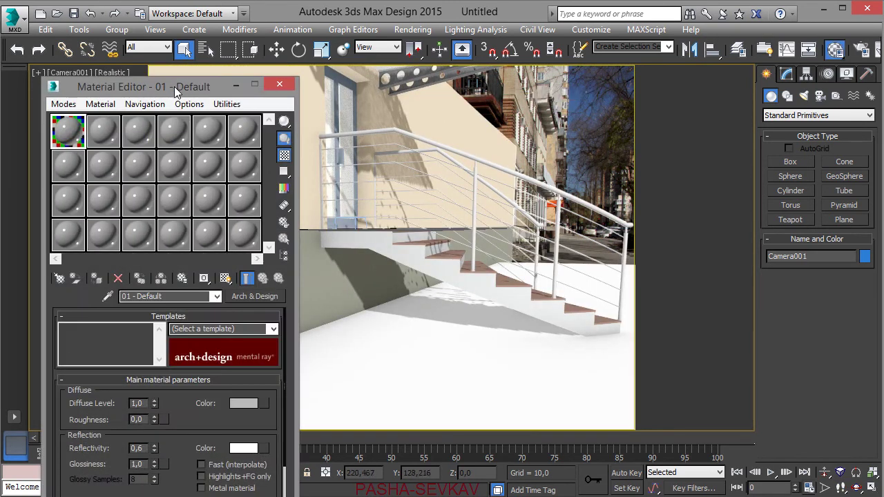
{"action": "left_click_drag", "start_coordinate": [174, 86], "coordinate": [197, 61]}
{"action": "left_click", "coordinate": [82, 253]}
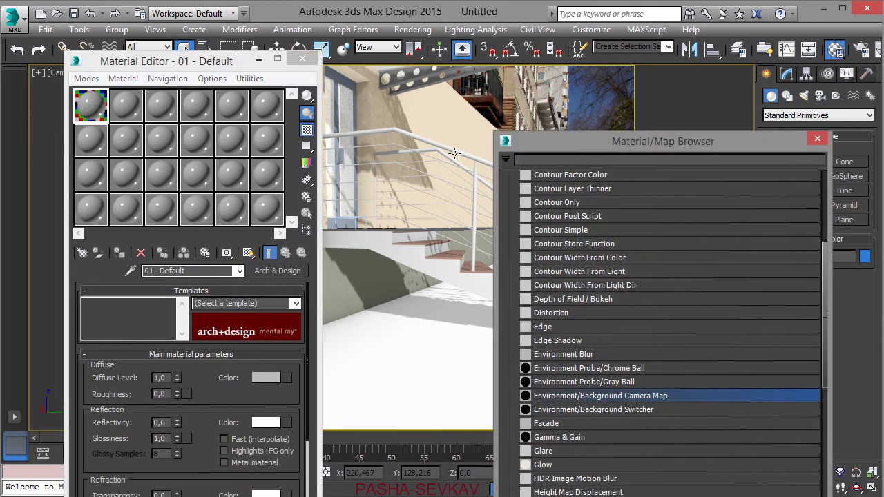
{"action": "left_click_drag", "start_coordinate": [549, 144], "coordinate": [435, 110]}
{"action": "left_click", "coordinate": [503, 230]}
{"action": "scroll", "coordinate": [497, 227], "scroll_direction": "up", "scroll_amount": 1}
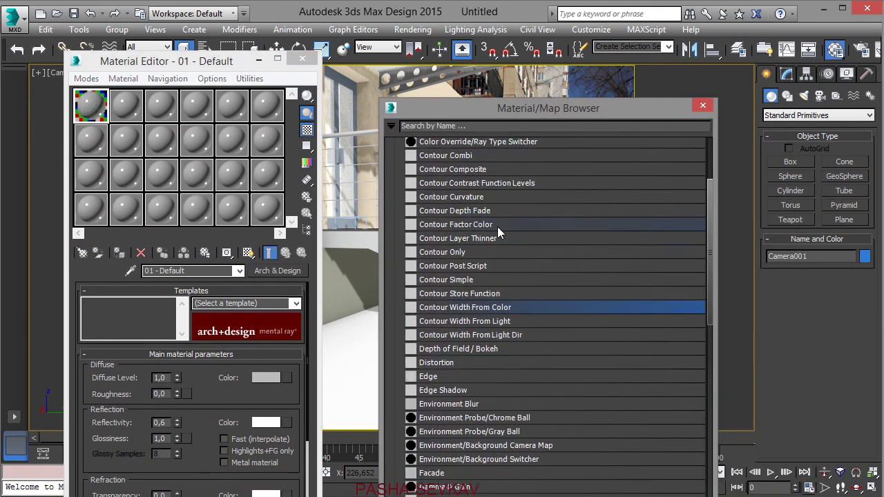
{"action": "scroll", "coordinate": [442, 214], "scroll_direction": "up", "scroll_amount": 4}
{"action": "left_click", "coordinate": [407, 161]}
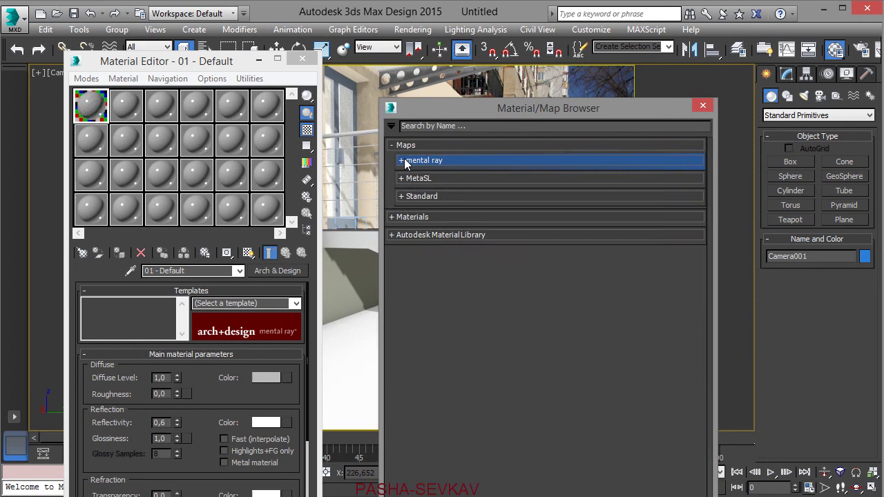
{"action": "left_click", "coordinate": [399, 196]}
{"action": "double_click", "coordinate": [436, 213]}
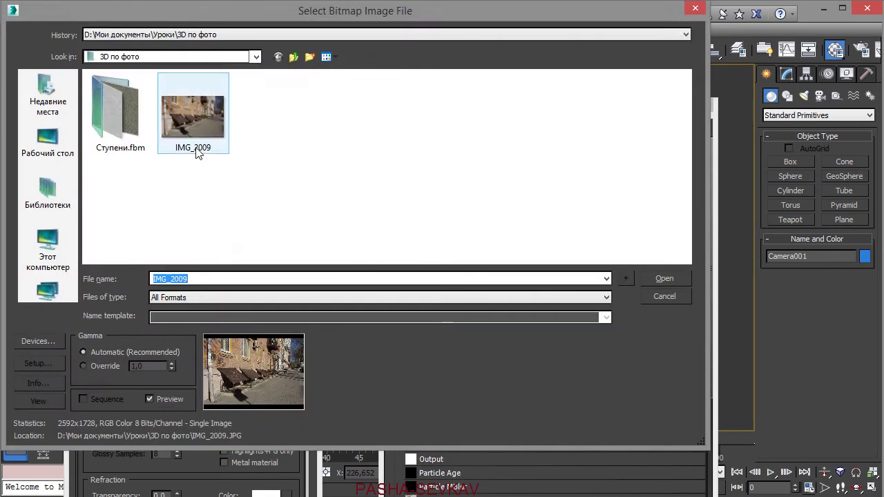
{"action": "double_click", "coordinate": [197, 153]}
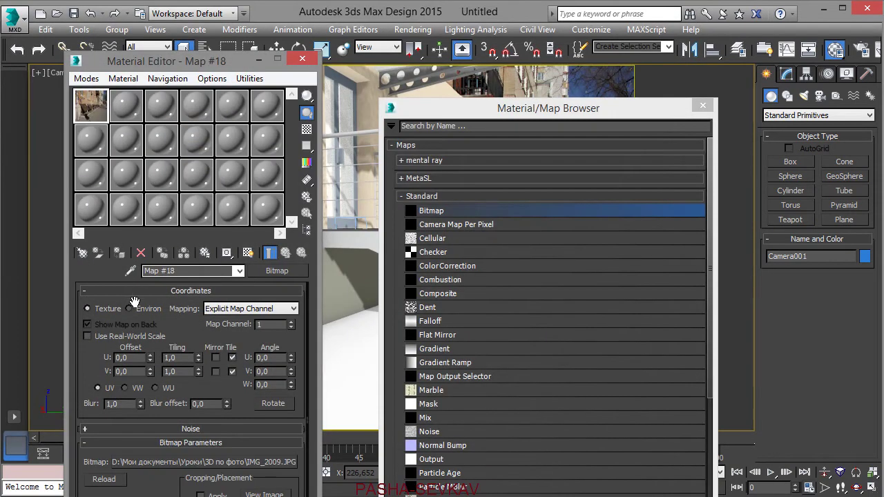
{"action": "left_click", "coordinate": [142, 309]}
Make the second material slot an Environment/Background Camera Map from the mental ray maps
{"action": "left_click", "coordinate": [130, 112]}
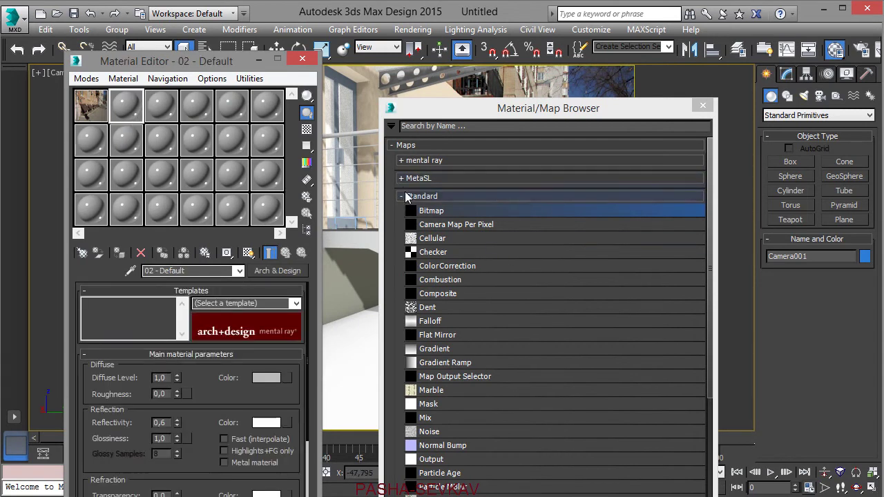
{"action": "left_click", "coordinate": [407, 197]}
{"action": "left_click", "coordinate": [421, 161]}
{"action": "left_click", "coordinate": [515, 340]}
{"action": "scroll", "coordinate": [467, 402], "scroll_direction": "down", "scroll_amount": 4}
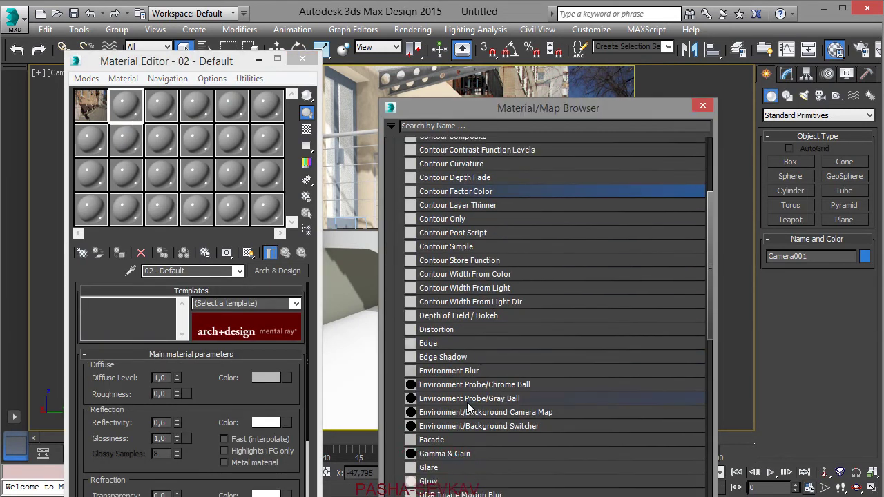
{"action": "scroll", "coordinate": [467, 402], "scroll_direction": "down", "scroll_amount": 2}
{"action": "left_click", "coordinate": [498, 348]}
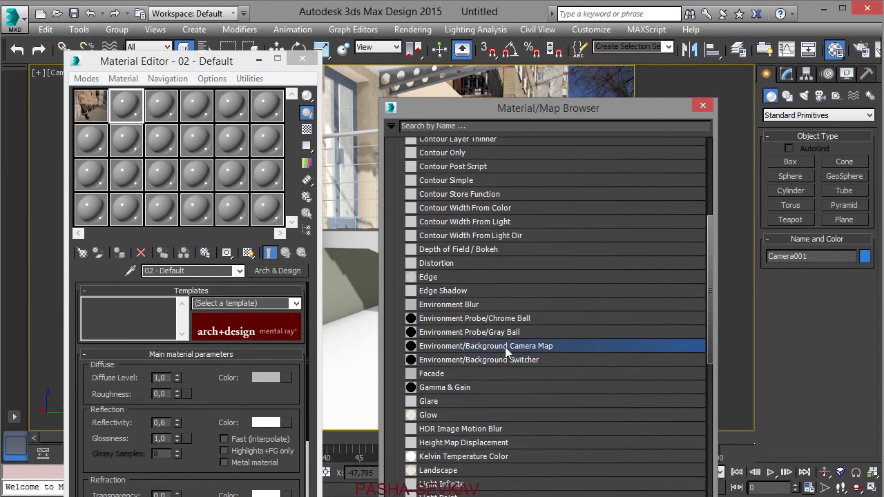
{"action": "double_click", "coordinate": [505, 351]}
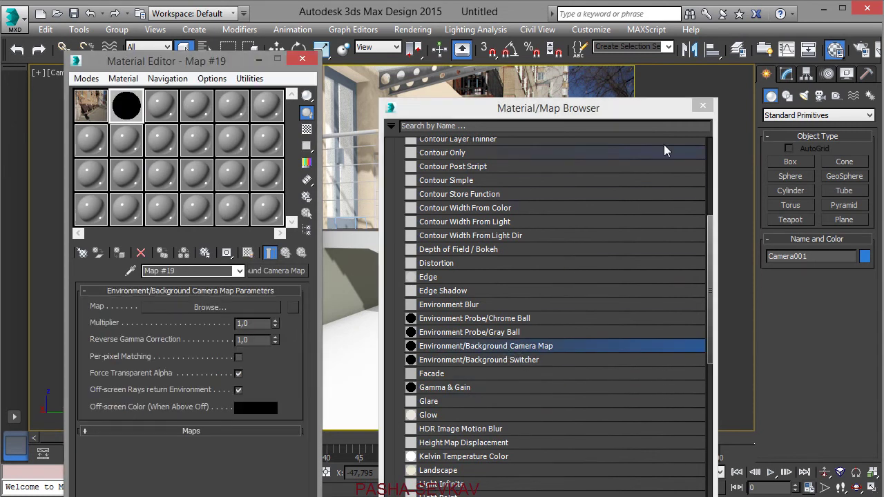
{"action": "left_click", "coordinate": [702, 107]}
Create a Daylight system compass in the scene and accept the mr Sky environment
{"action": "left_click", "coordinate": [870, 96]}
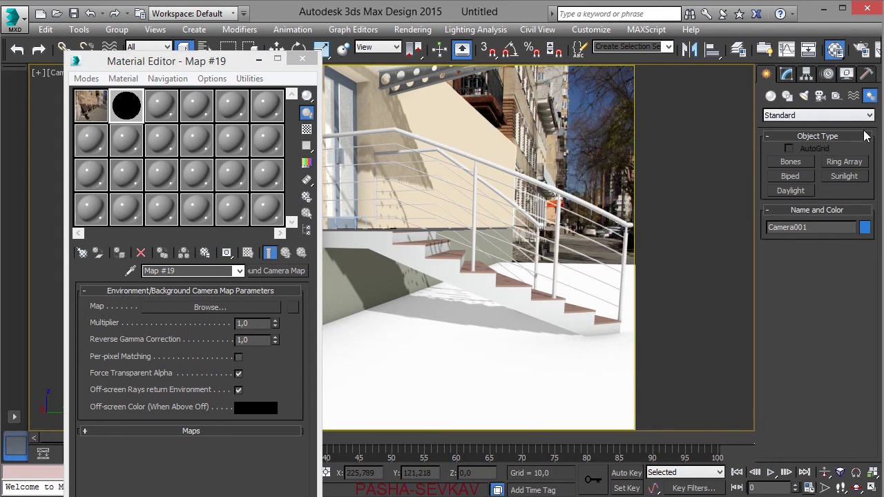
{"action": "left_click", "coordinate": [792, 192]}
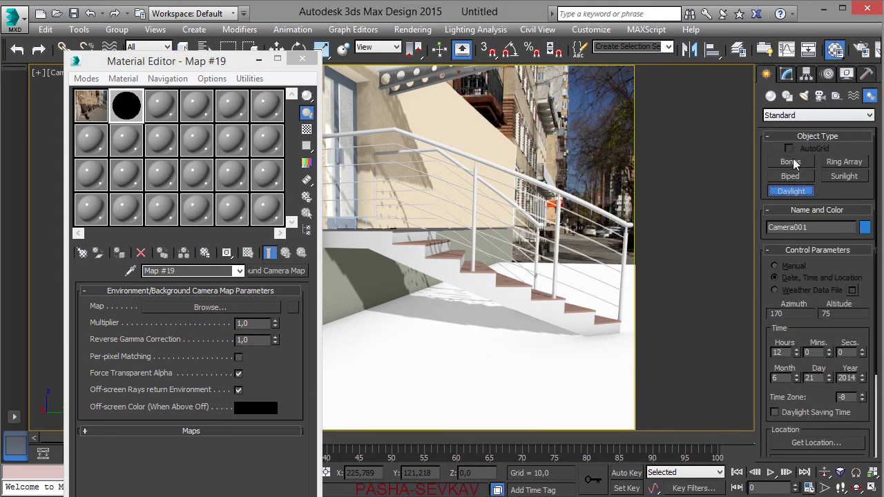
{"action": "left_click", "coordinate": [477, 369]}
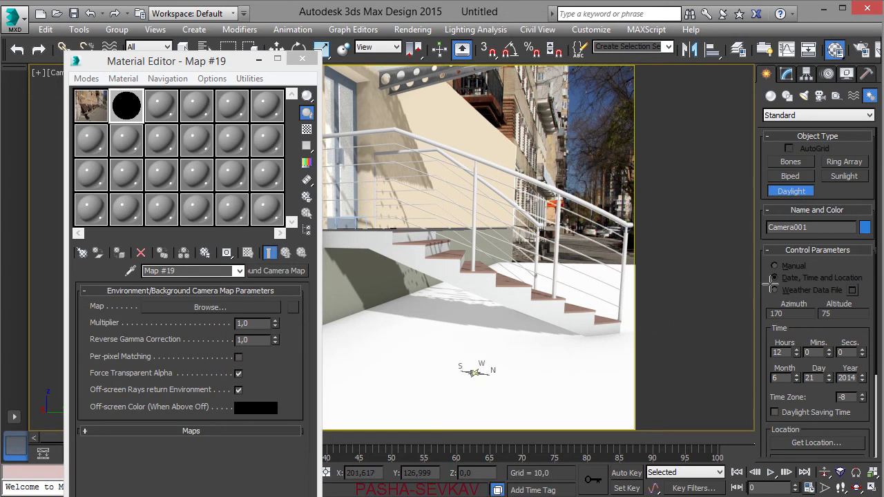
{"action": "left_click_drag", "start_coordinate": [580, 357], "coordinate": [696, 355]}
{"action": "left_click", "coordinate": [727, 432]}
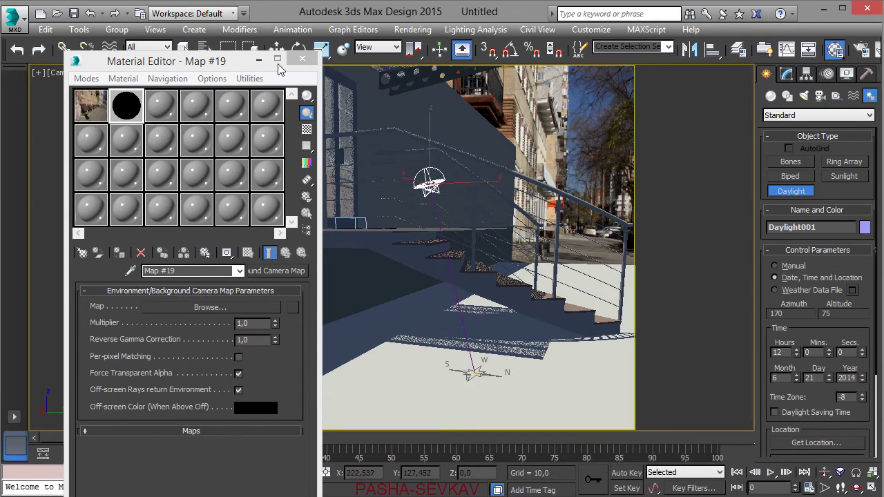
{"action": "mouse_move", "coordinate": [220, 69]}
{"action": "left_mouse_down"}
{"action": "mouse_move", "coordinate": [161, 74]}
{"action": "mouse_move", "coordinate": [165, 90]}
{"action": "left_mouse_up"}
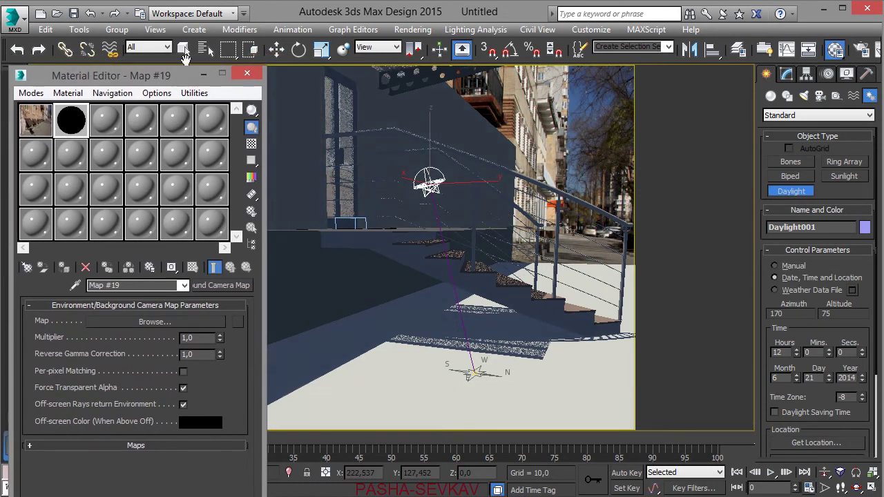
{"action": "key", "text": "Escape"}
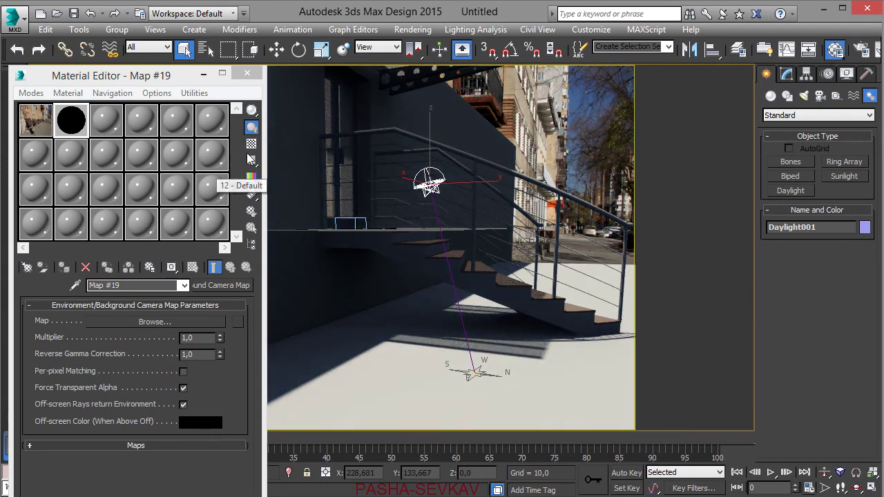
Rotate the daylight compass 180° with angle snap and bring up the sun's date and location settings
{"action": "left_click", "coordinate": [481, 374]}
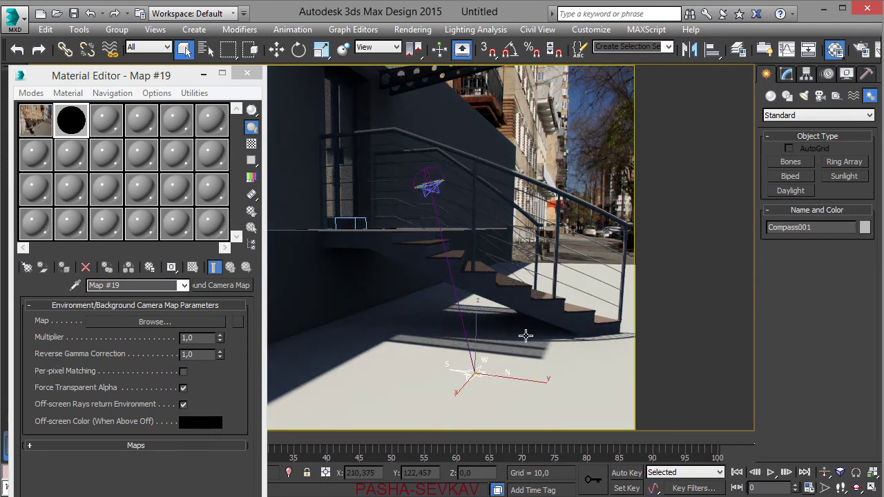
{"action": "left_click", "coordinate": [299, 49]}
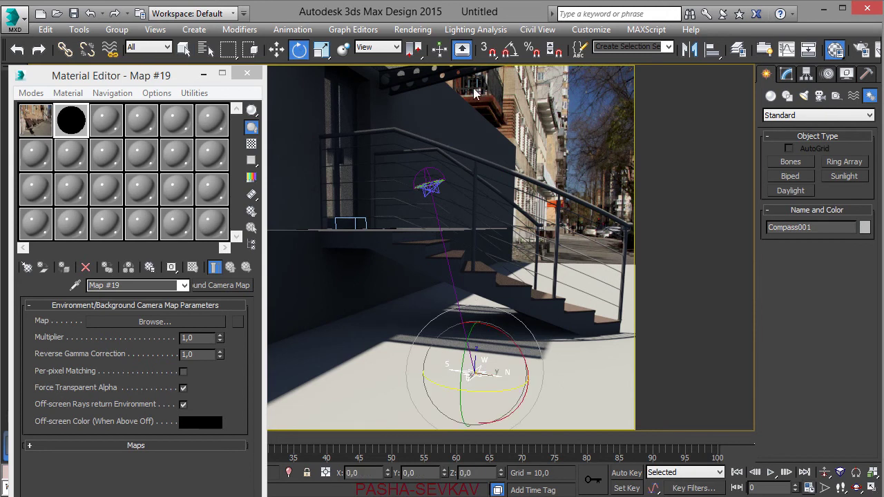
{"action": "left_click", "coordinate": [510, 55]}
{"action": "mouse_move", "coordinate": [435, 381]}
{"action": "left_mouse_down"}
{"action": "mouse_move", "coordinate": [525, 391]}
{"action": "mouse_move", "coordinate": [554, 382]}
{"action": "mouse_move", "coordinate": [550, 372]}
{"action": "left_mouse_up"}
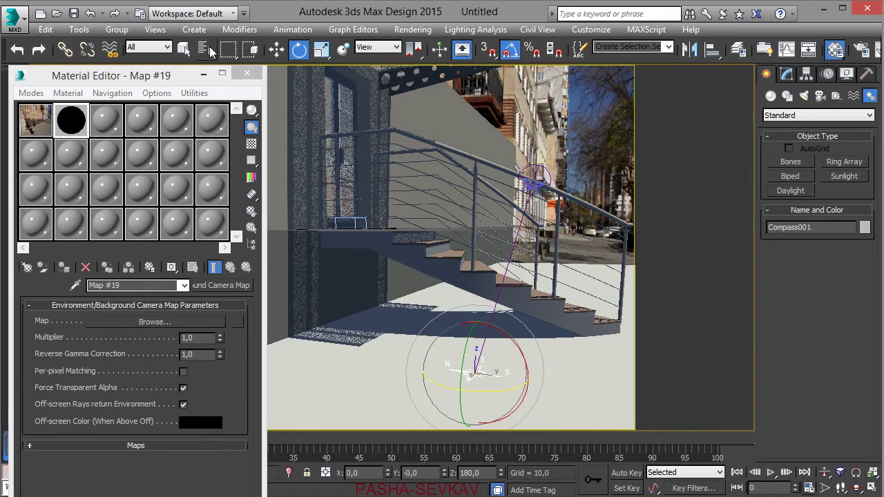
{"action": "left_click", "coordinate": [183, 48]}
{"action": "left_click", "coordinate": [534, 178]}
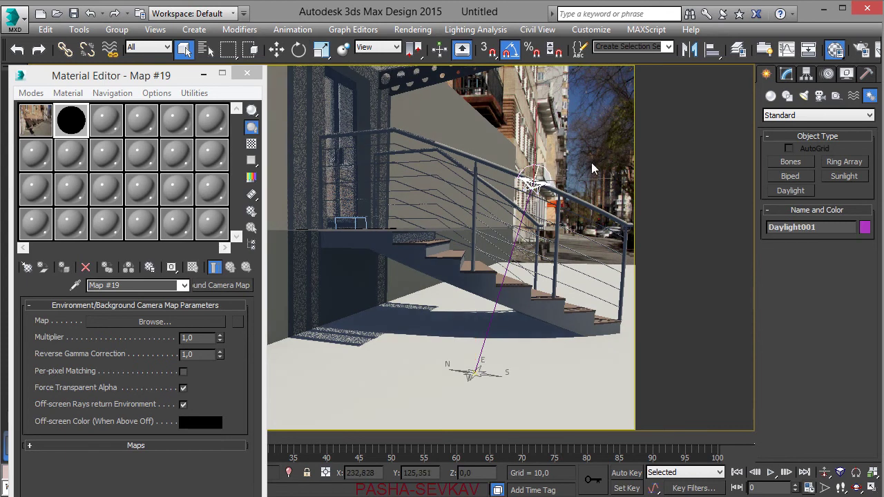
{"action": "left_click", "coordinate": [787, 74]}
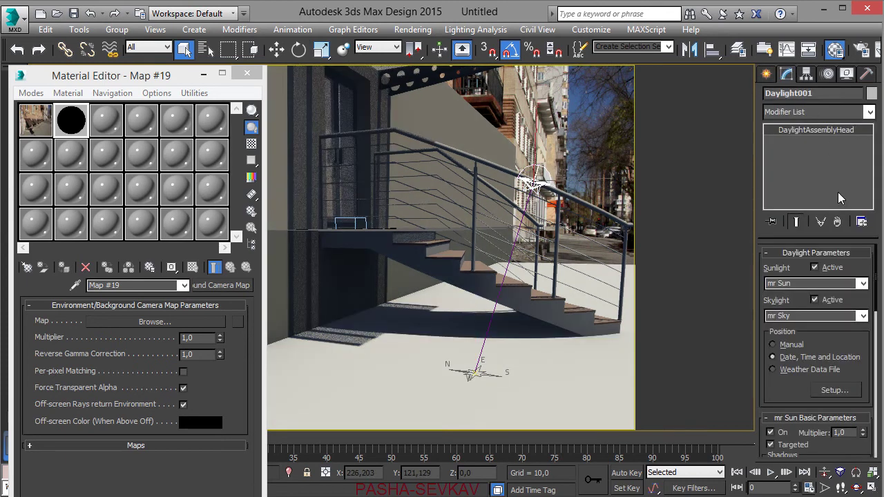
{"action": "left_click", "coordinate": [836, 389]}
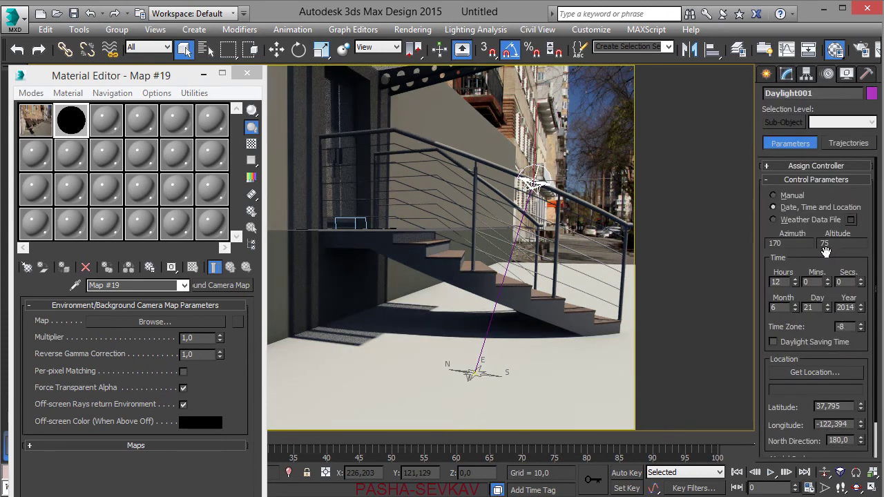
Pick the site on the Europe map to set latitude 47.577, longitude 38.527
{"action": "left_click", "coordinate": [812, 373]}
{"action": "left_click", "coordinate": [488, 151]}
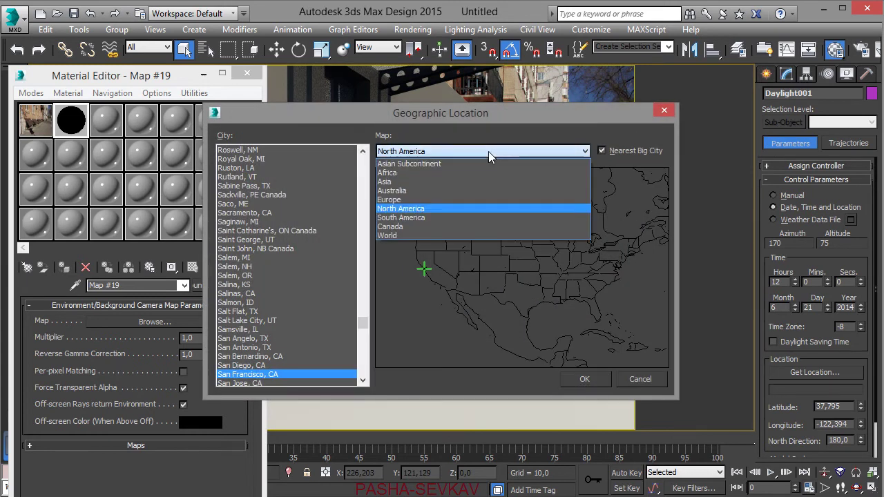
{"action": "left_click", "coordinate": [447, 200]}
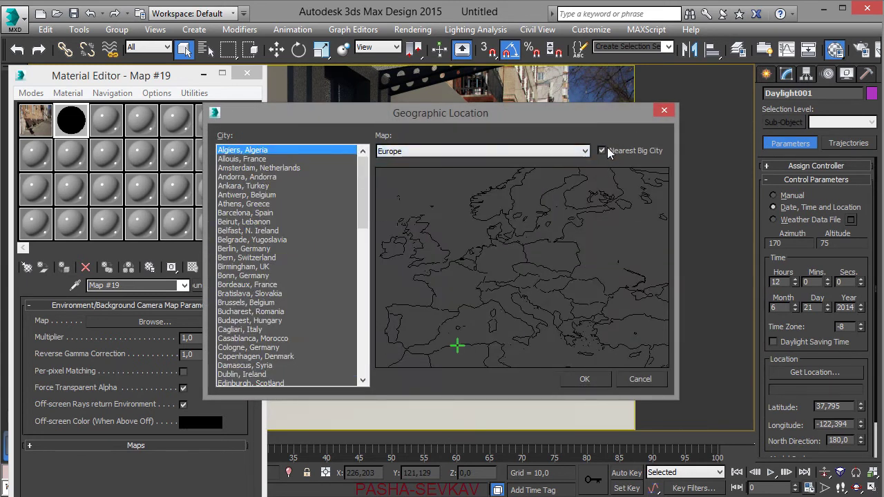
{"action": "left_click", "coordinate": [656, 290]}
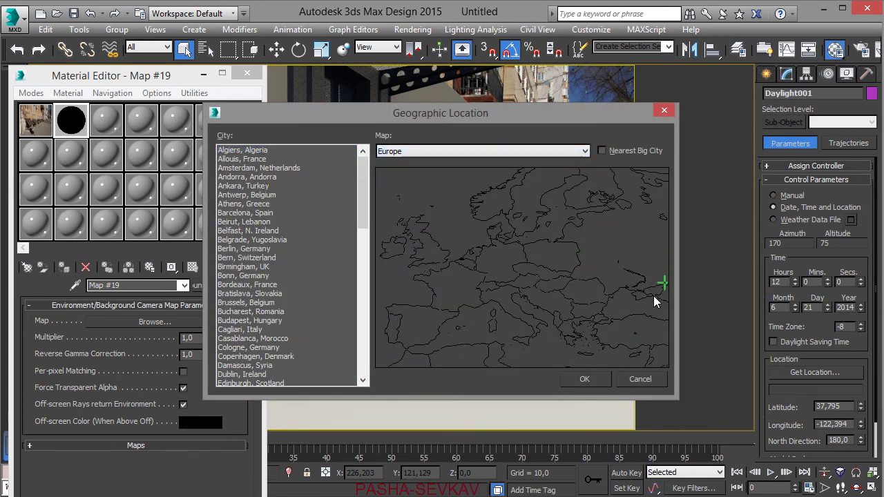
{"action": "left_click", "coordinate": [580, 380]}
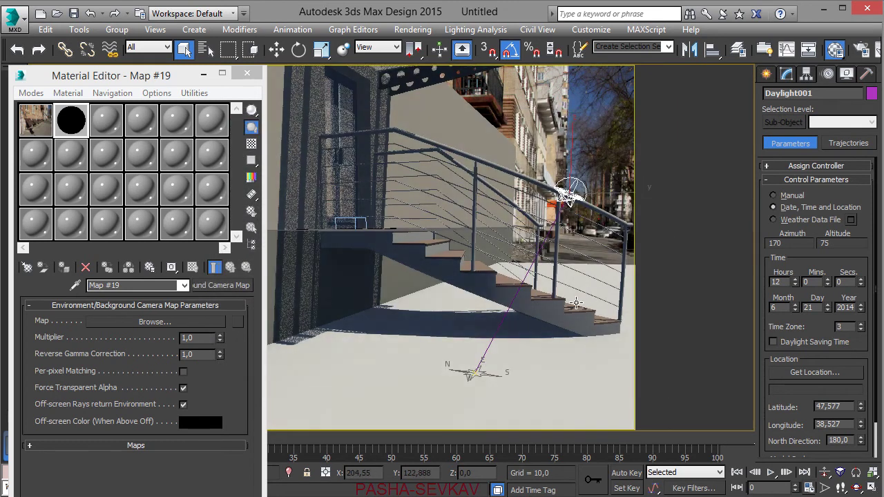
Set the daylight month to March, lowering the sun to 31° altitude
{"action": "left_click", "coordinate": [795, 310]}
{"action": "left_click", "coordinate": [795, 310]}
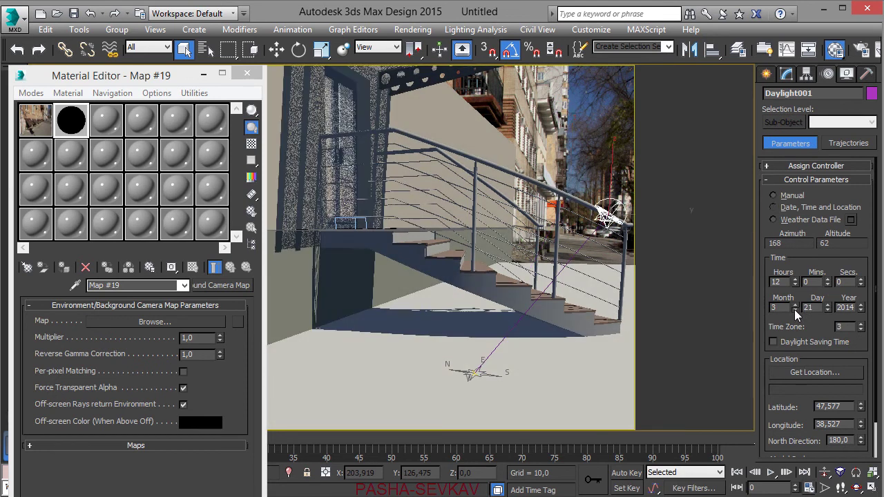
{"action": "left_click", "coordinate": [795, 311]}
{"action": "left_click", "coordinate": [795, 311]}
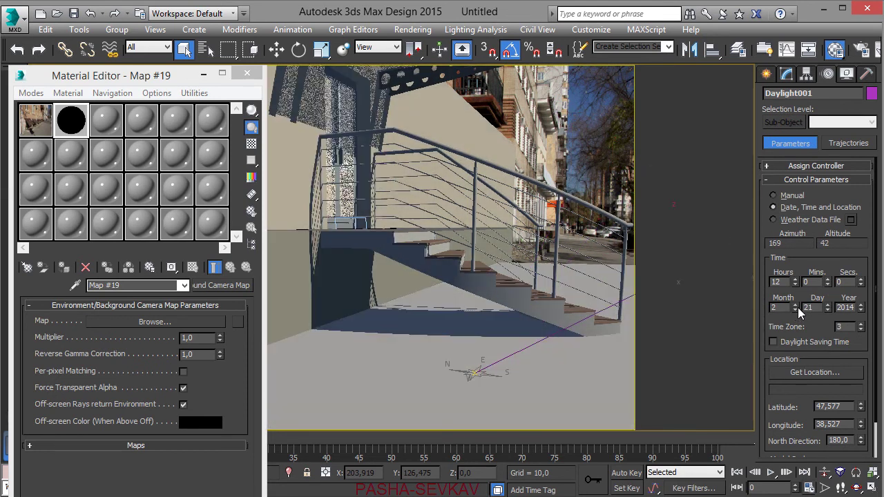
{"action": "left_click", "coordinate": [796, 304]}
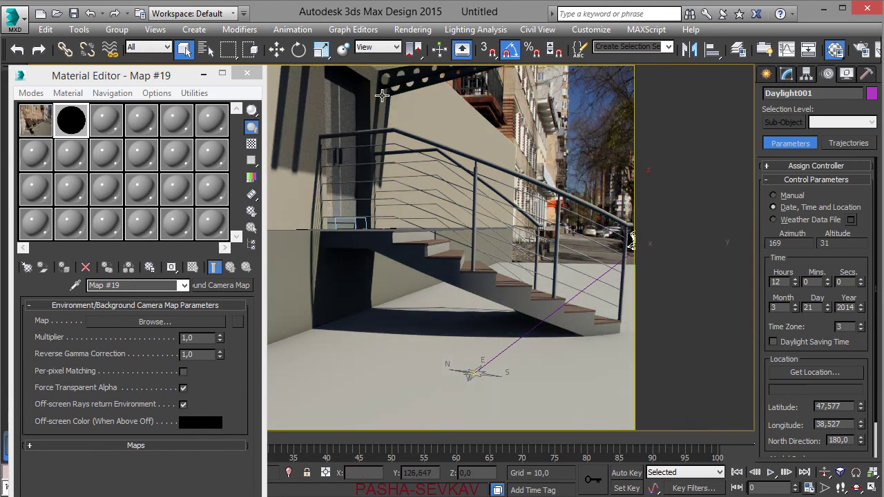
Copy the Environment's mr Physical Sky map into material slot 3 as an instance
{"action": "left_click", "coordinate": [411, 31]}
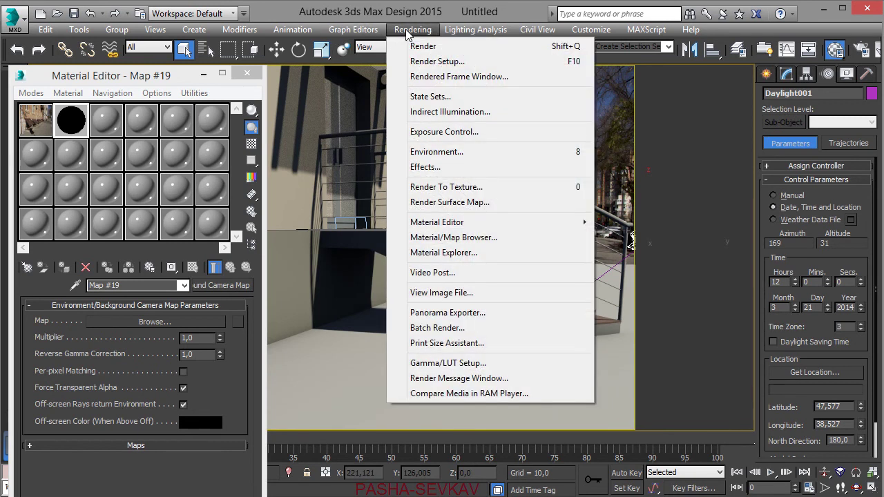
{"action": "left_click", "coordinate": [427, 151]}
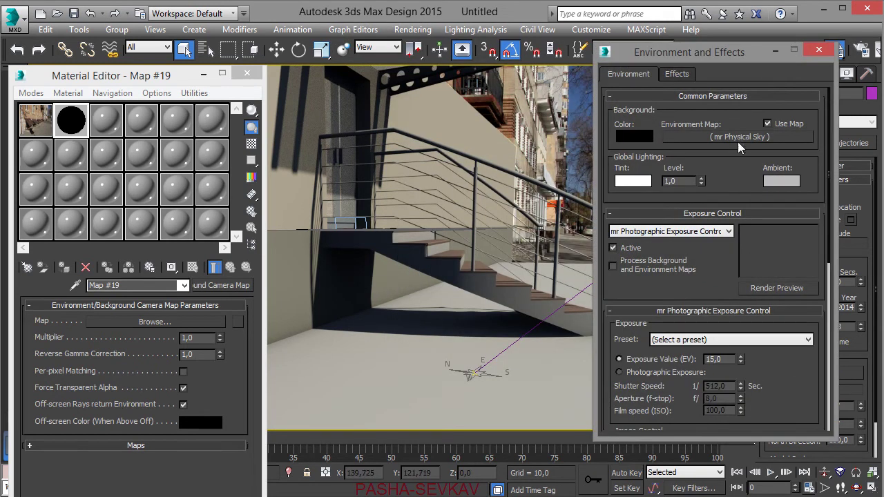
{"action": "left_click_drag", "start_coordinate": [739, 140], "coordinate": [108, 128]}
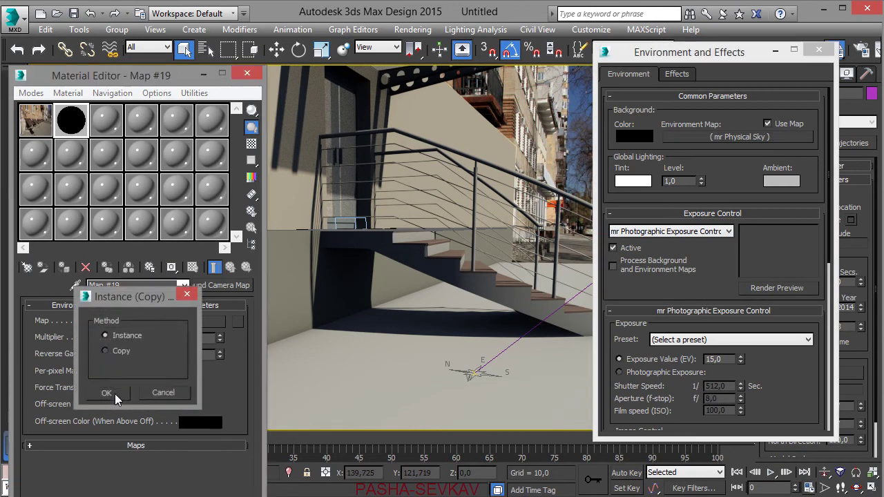
{"action": "left_click", "coordinate": [107, 391]}
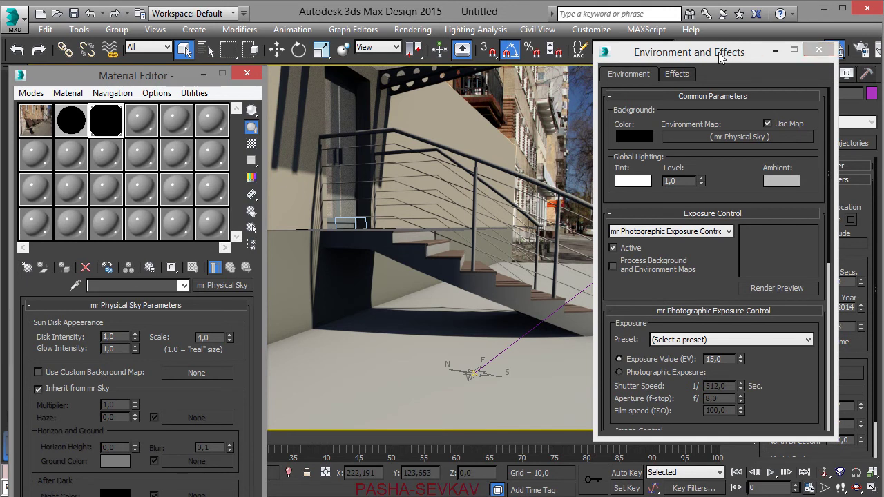
{"action": "left_click_drag", "start_coordinate": [720, 53], "coordinate": [765, 55]}
Make material slot 4 a Matte/Shadow/Reflection material
{"action": "left_click", "coordinate": [142, 126]}
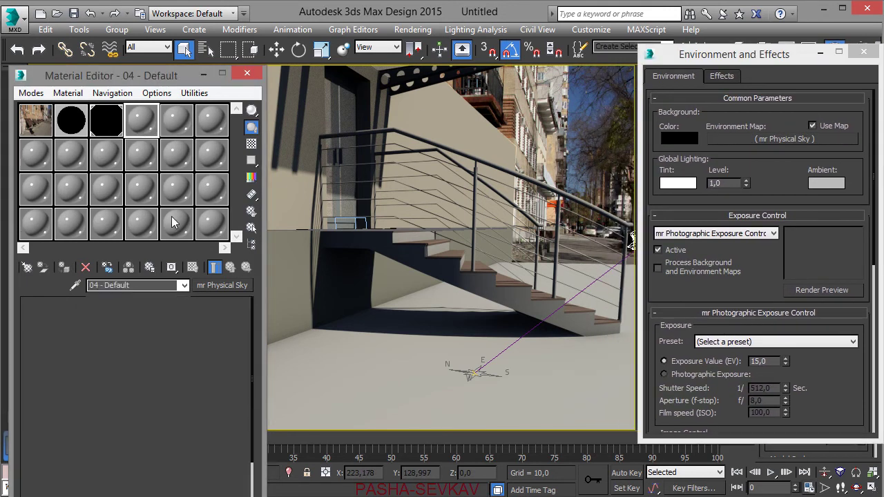
{"action": "left_click", "coordinate": [223, 285]}
{"action": "left_click", "coordinate": [501, 412]}
{"action": "double_click", "coordinate": [461, 411]}
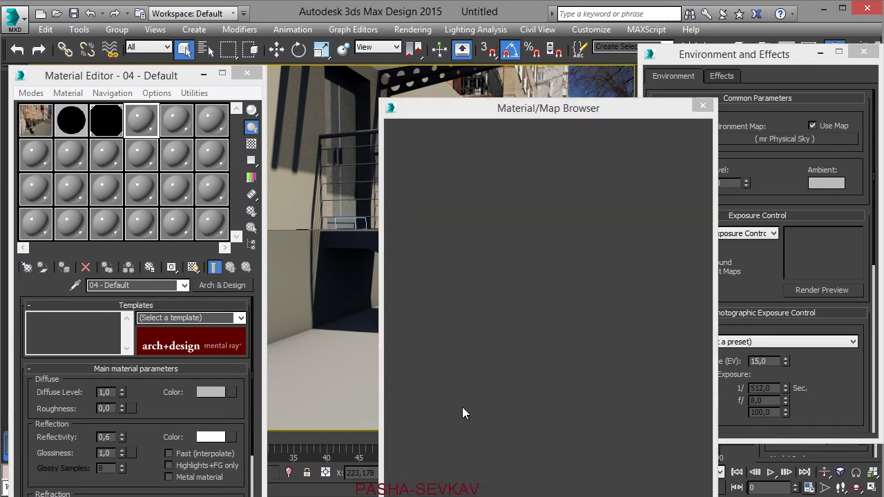
{"action": "left_click", "coordinate": [67, 125]}
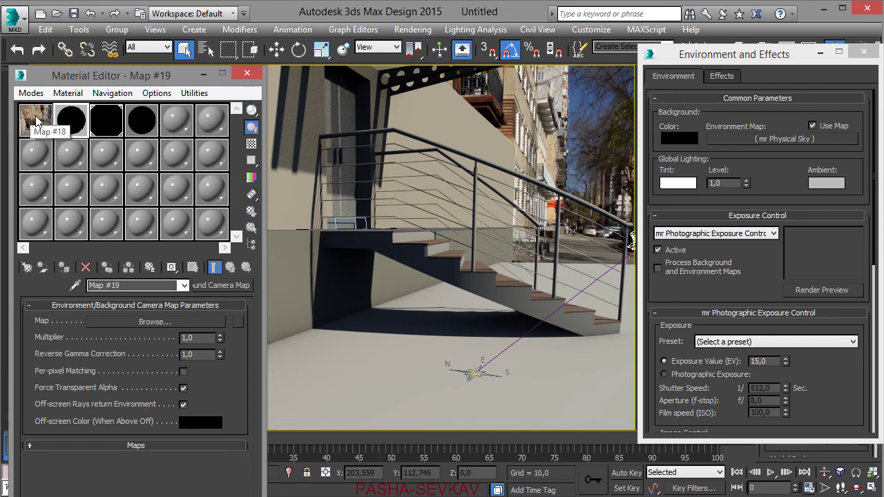
Instance the street photo into the camera map and use that map as the mr Physical Sky's background
{"action": "left_click_drag", "start_coordinate": [36, 121], "coordinate": [234, 322]}
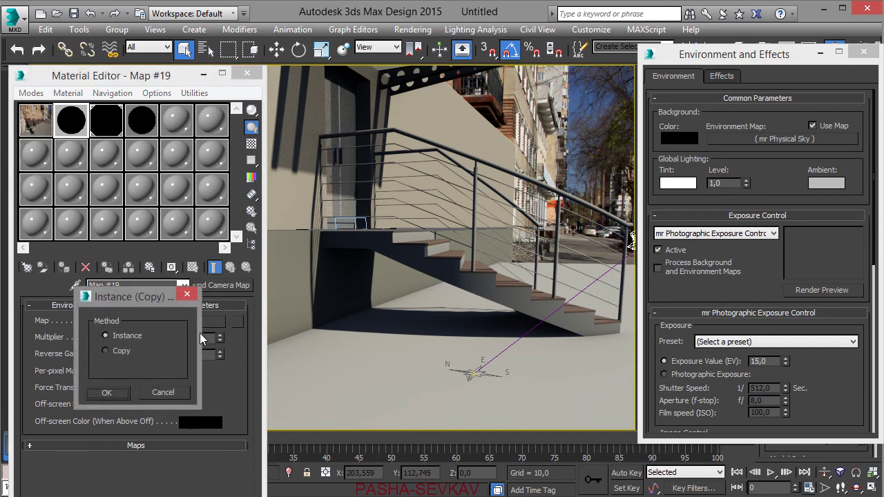
{"action": "left_click", "coordinate": [107, 392]}
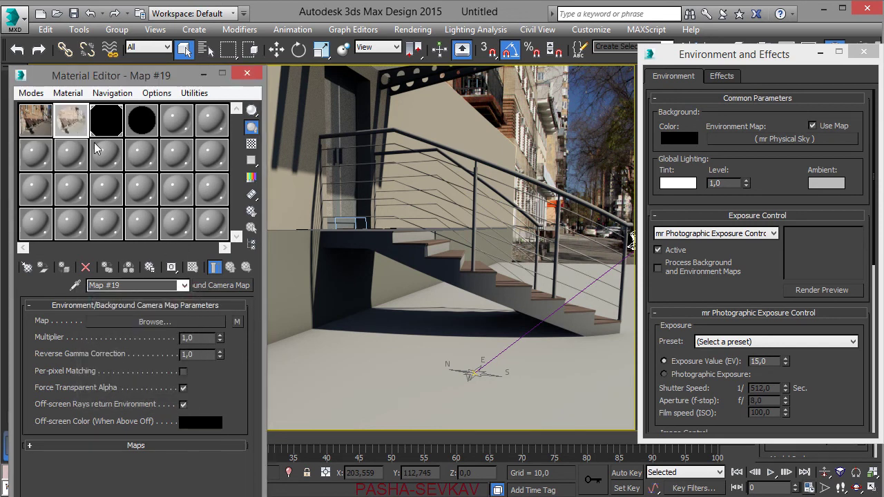
{"action": "left_click", "coordinate": [107, 124]}
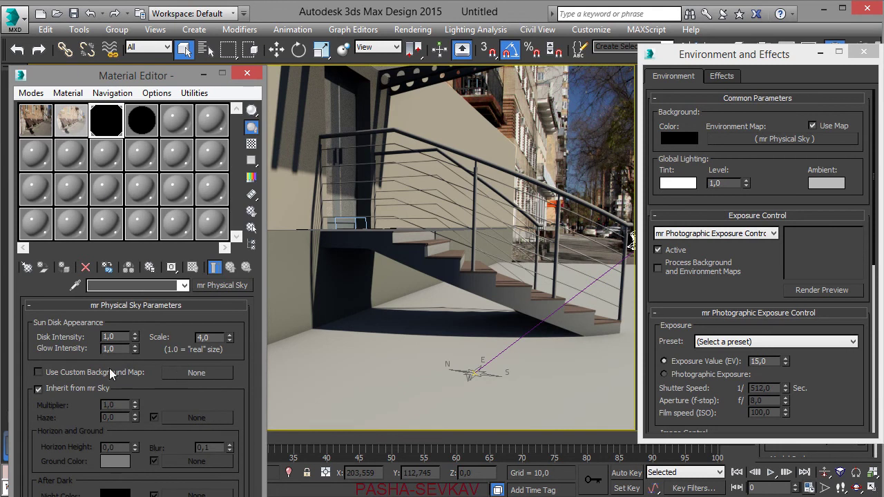
{"action": "left_click_drag", "start_coordinate": [75, 131], "coordinate": [203, 374]}
{"action": "left_click", "coordinate": [122, 393]}
Instance the photo camera map as the Matte/Shadow/Reflection material's Camera Mapped Background
{"action": "left_click", "coordinate": [139, 121]}
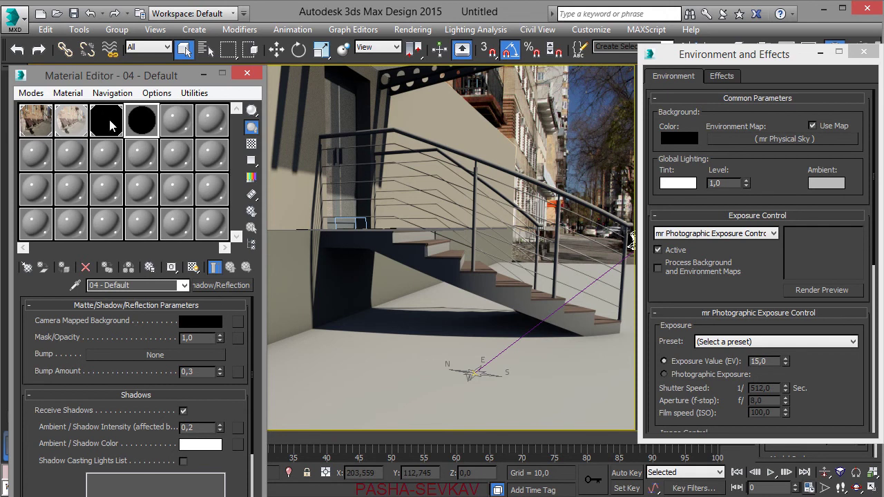
{"action": "left_click_drag", "start_coordinate": [110, 125], "coordinate": [237, 322]}
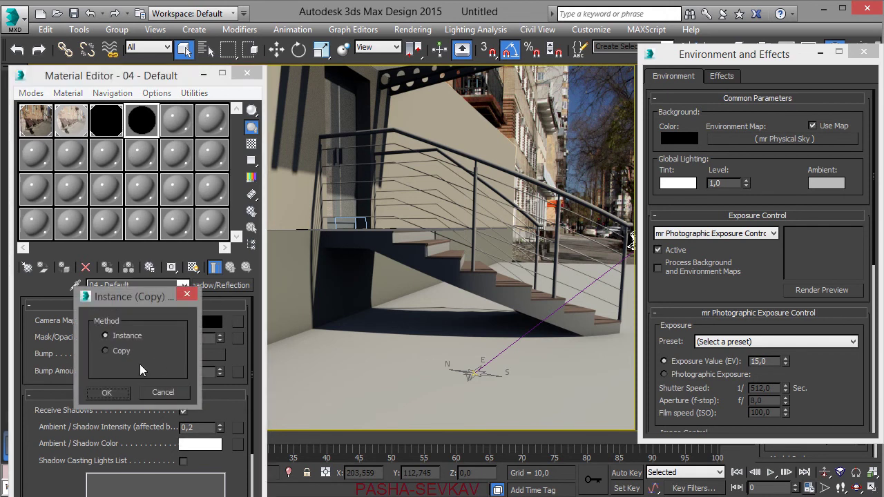
{"action": "left_click", "coordinate": [106, 393]}
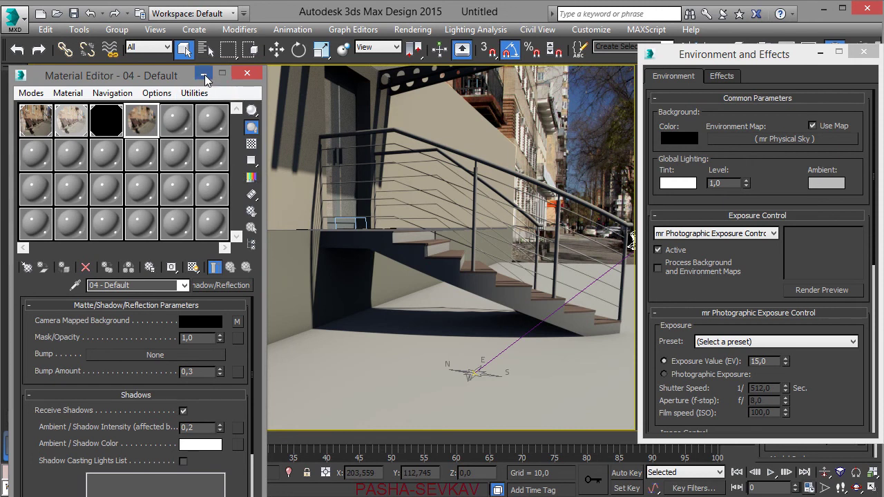
{"action": "left_click", "coordinate": [205, 76]}
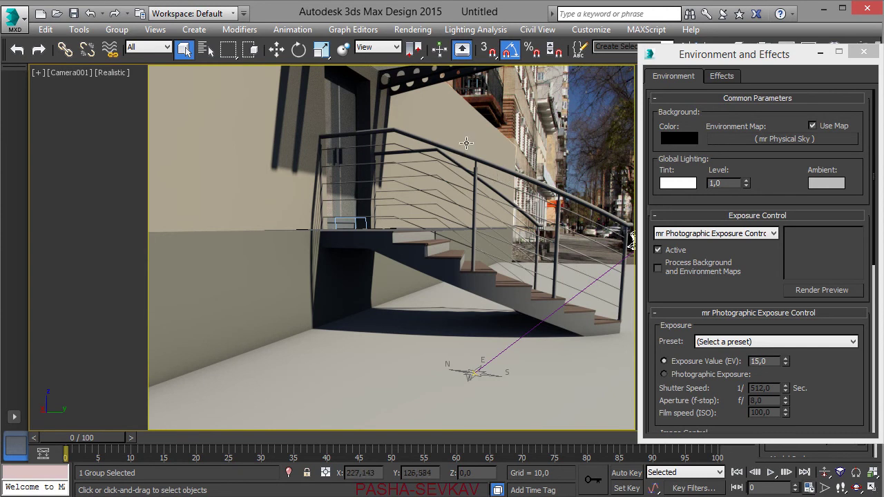
Assign the 04 - Default matte/shadow material to the door wall, lower wall and ground
{"action": "left_click", "coordinate": [466, 144]}
{"action": "left_click", "coordinate": [282, 257], "text": "ctrl"}
{"action": "left_click", "coordinate": [379, 364], "text": "ctrl"}
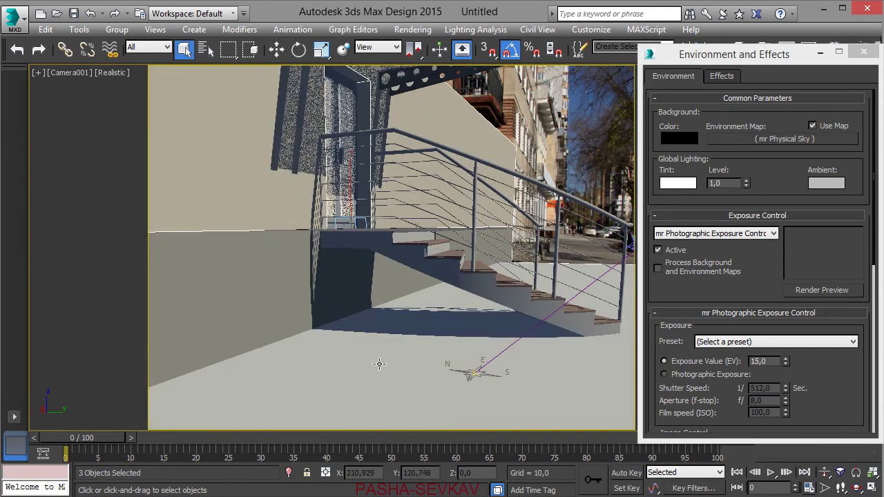
{"action": "key", "text": "m"}
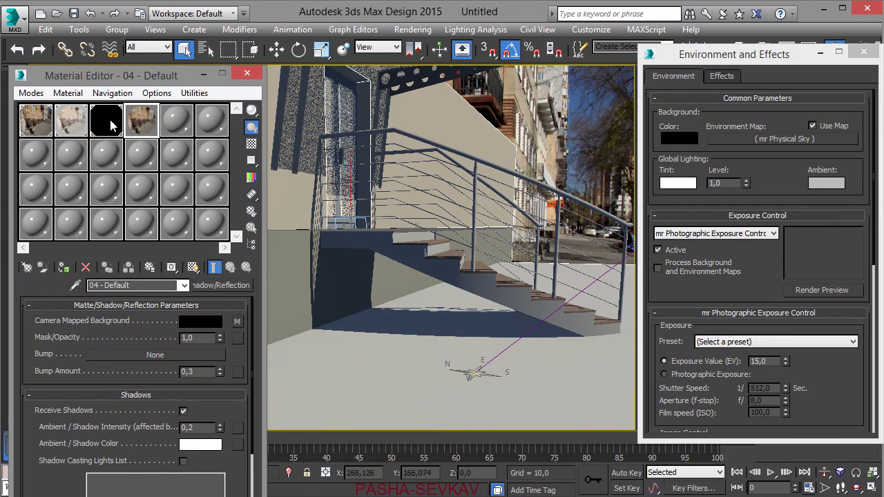
{"action": "left_click", "coordinate": [105, 125]}
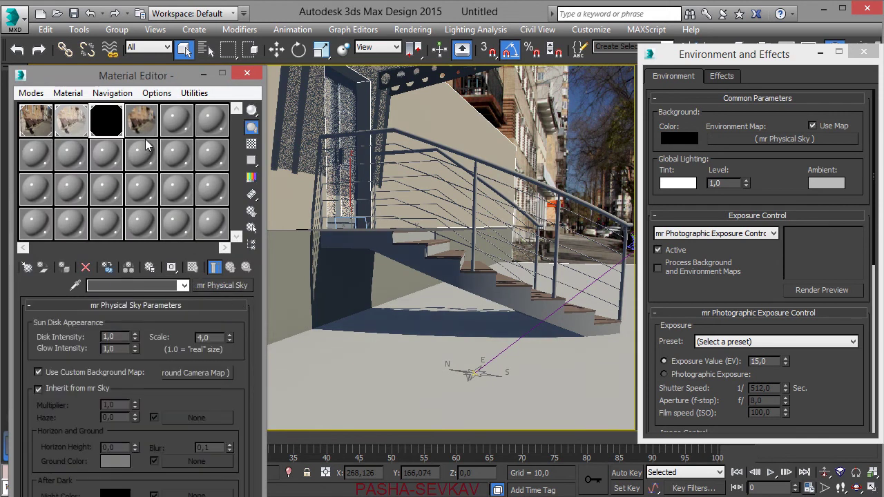
{"action": "left_click", "coordinate": [146, 137]}
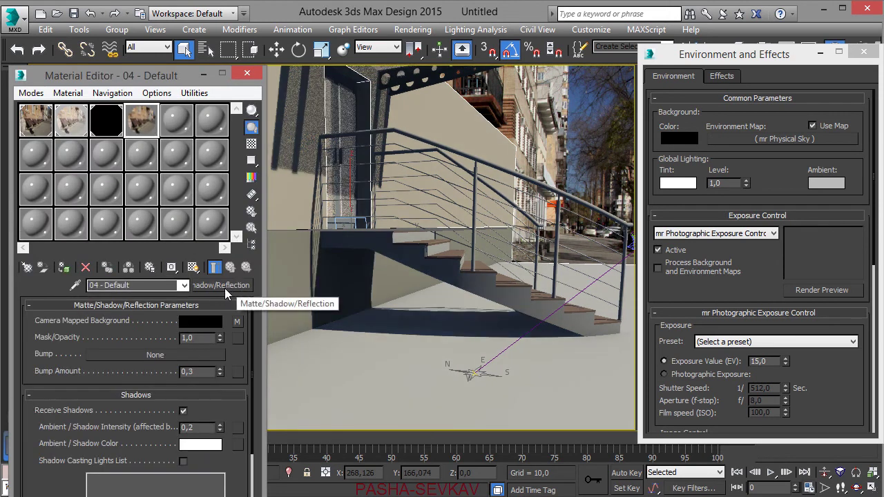
{"action": "left_click", "coordinate": [63, 267]}
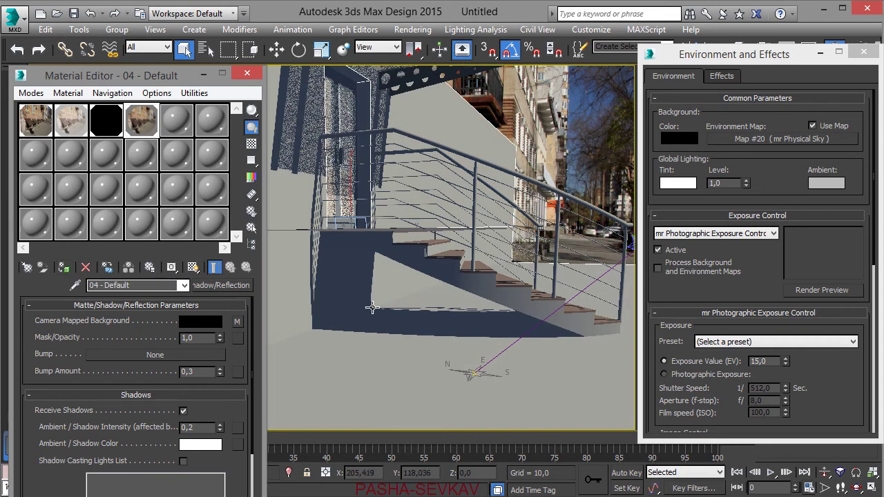
{"action": "left_click", "coordinate": [491, 294]}
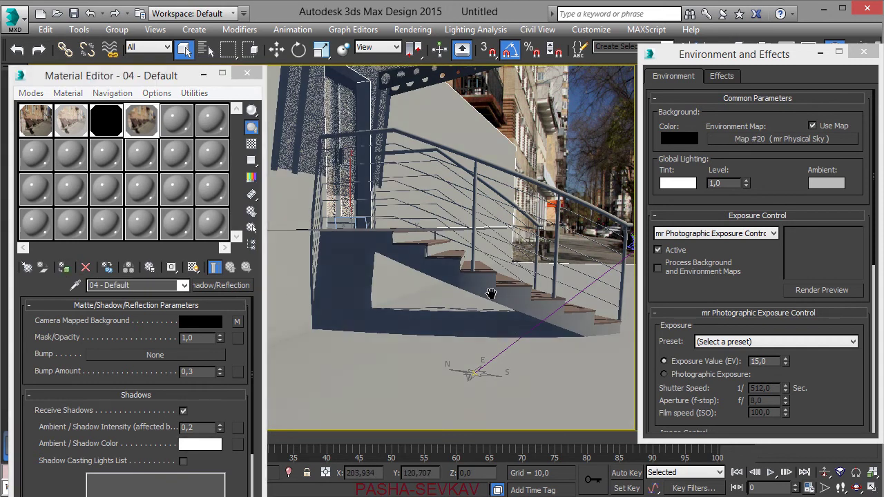
Start a test render of Camera001, then cancel it partway
{"action": "left_click", "coordinate": [412, 29]}
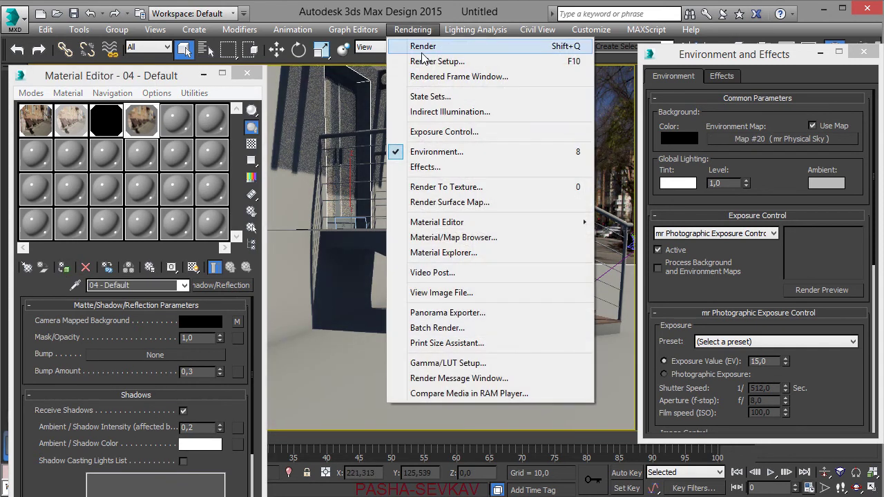
{"action": "left_click", "coordinate": [423, 49]}
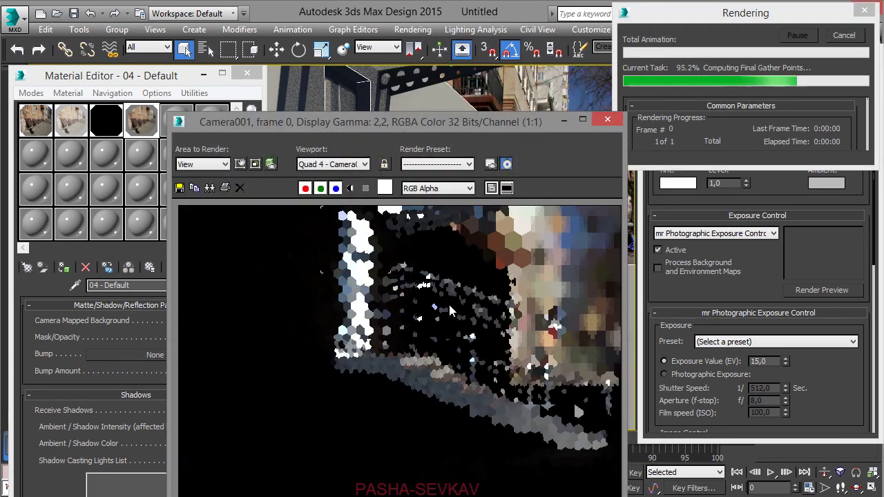
{"action": "left_click", "coordinate": [853, 39]}
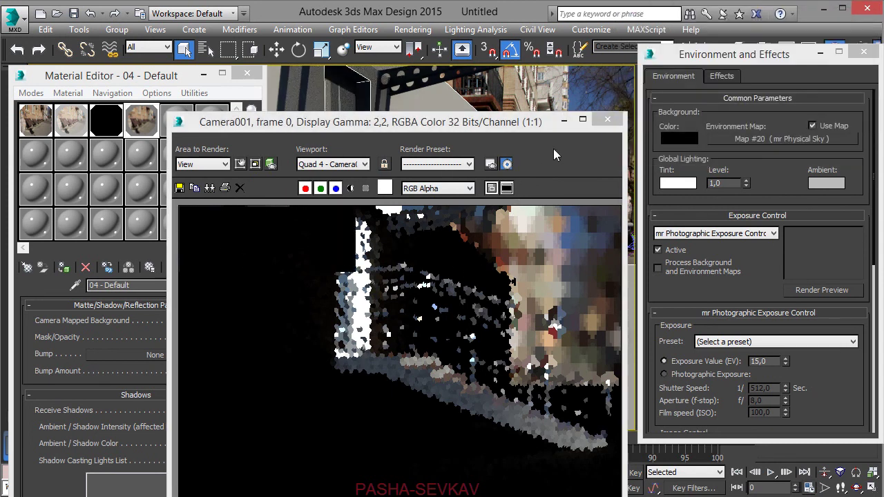
{"action": "left_click", "coordinate": [564, 120]}
{"action": "scroll", "coordinate": [798, 293], "scroll_direction": "down", "scroll_amount": 3}
Set the exposure physical scale to unitless 150000 and render Camera001 from Render Setup
{"action": "scroll", "coordinate": [824, 210], "scroll_direction": "down", "scroll_amount": 4}
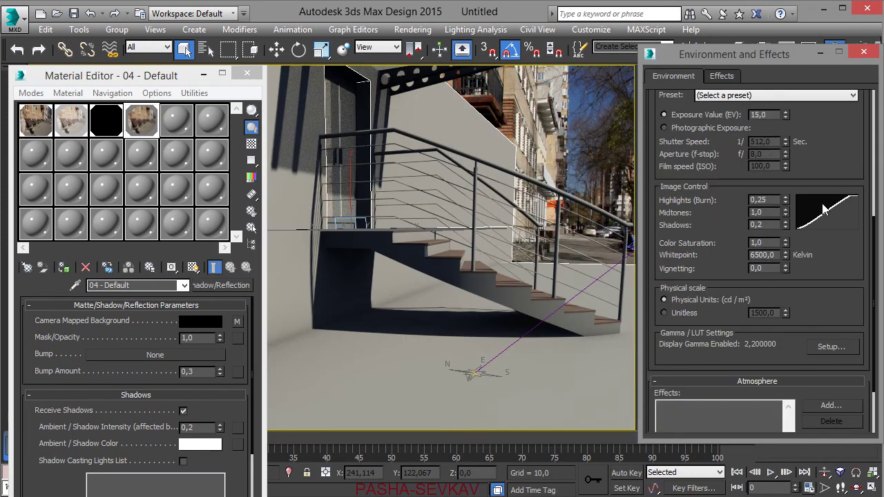
{"action": "left_click", "coordinate": [684, 317]}
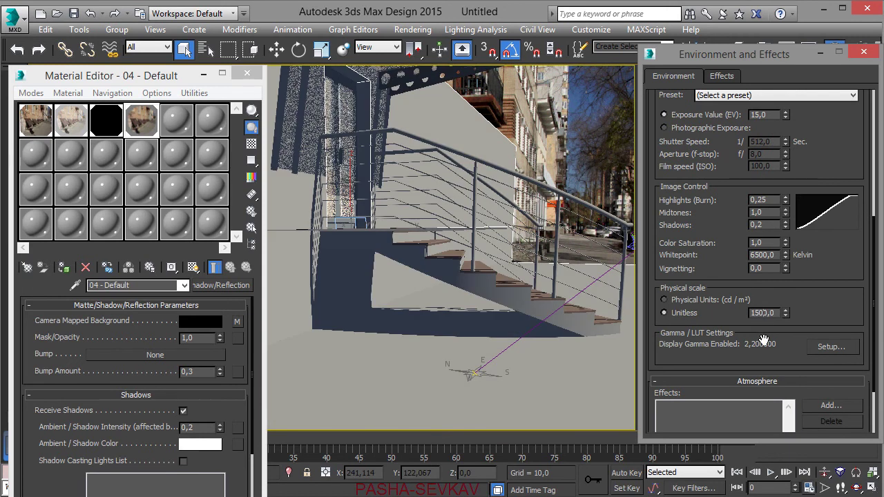
{"action": "type", "text": "00"}
{"action": "left_click", "coordinate": [412, 31]}
{"action": "left_click", "coordinate": [423, 60]}
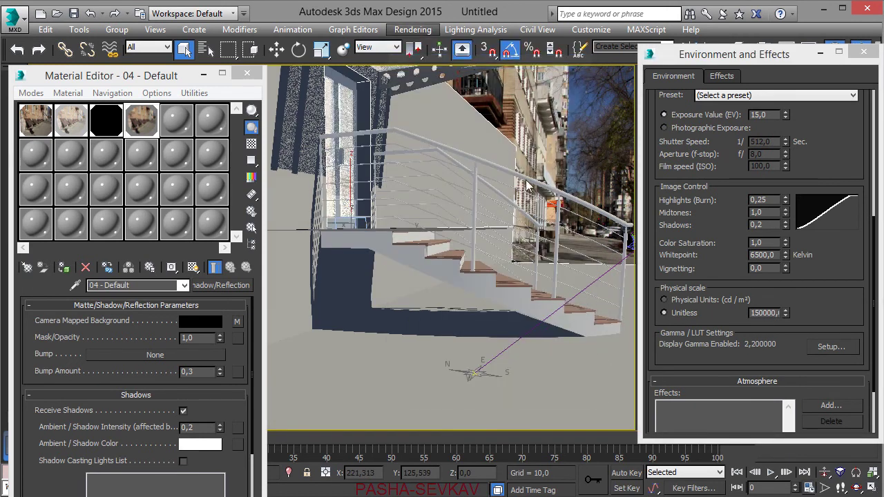
{"action": "left_click", "coordinate": [718, 463]}
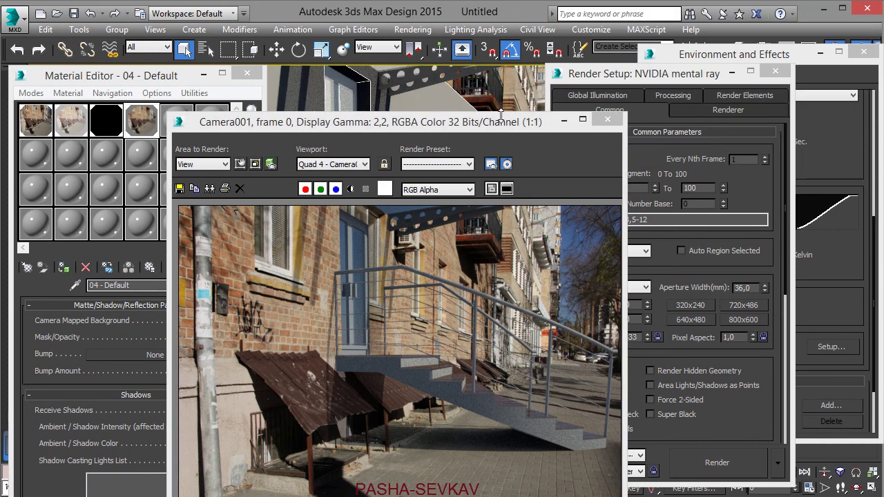
Turn on See-Through in Object Properties for the selected matte walls and ground
{"action": "left_click_drag", "start_coordinate": [500, 119], "coordinate": [436, 95]}
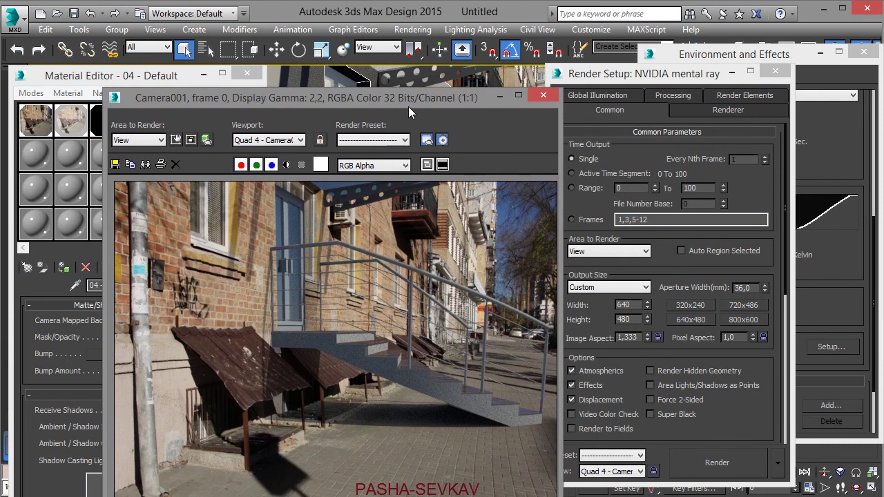
{"action": "mouse_move", "coordinate": [408, 106]}
{"action": "left_mouse_down"}
{"action": "mouse_move", "coordinate": [748, 84]}
{"action": "mouse_move", "coordinate": [882, 36]}
{"action": "left_mouse_up"}
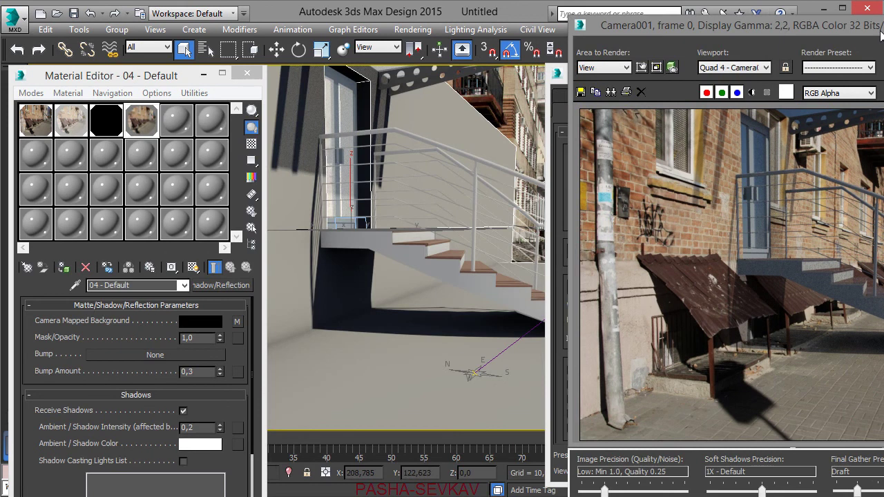
{"action": "right_click", "coordinate": [438, 138]}
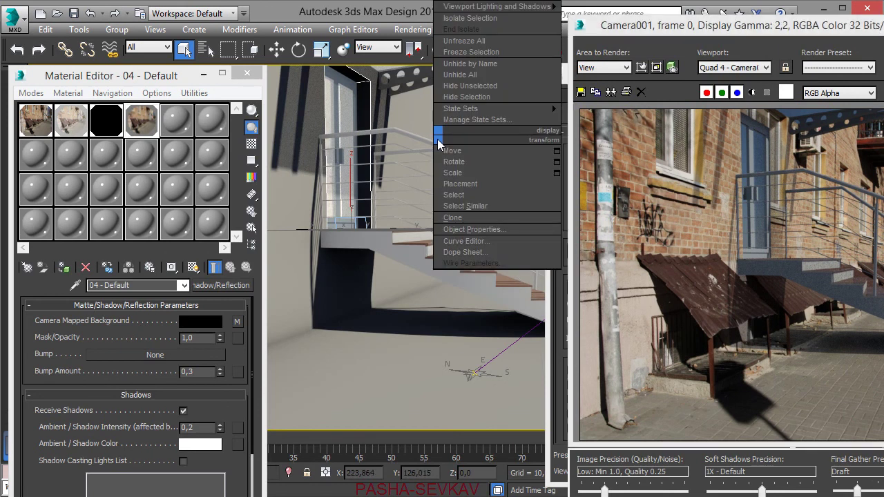
{"action": "left_click", "coordinate": [486, 233]}
{"action": "left_click", "coordinate": [341, 271]}
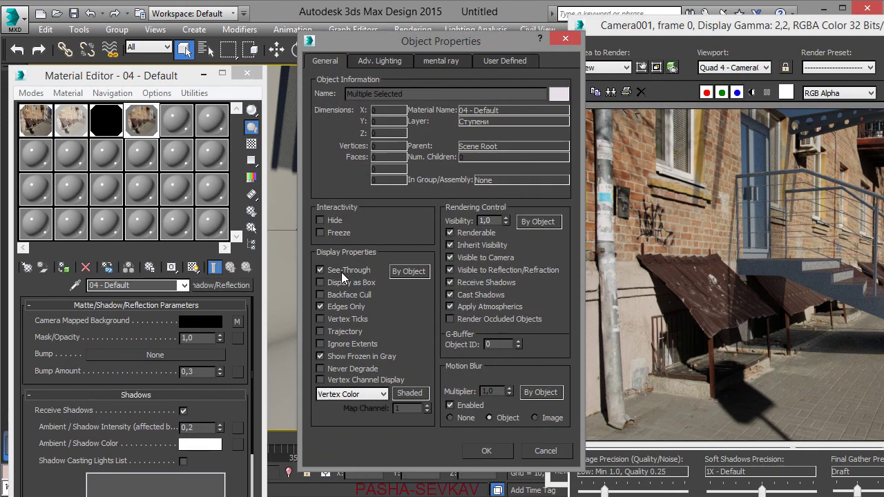
{"action": "left_click", "coordinate": [493, 456]}
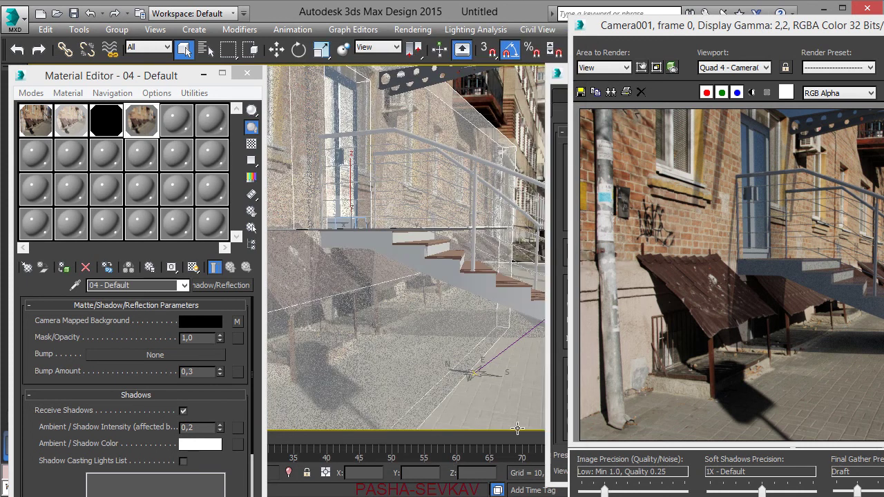
{"action": "left_click", "coordinate": [541, 169]}
{"action": "left_click_drag", "start_coordinate": [593, 29], "coordinate": [434, 19]}
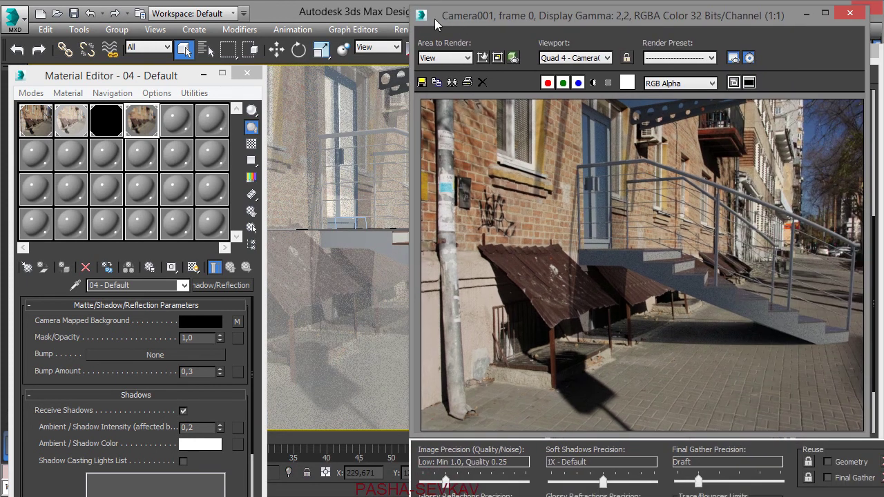
{"action": "left_click", "coordinate": [221, 73]}
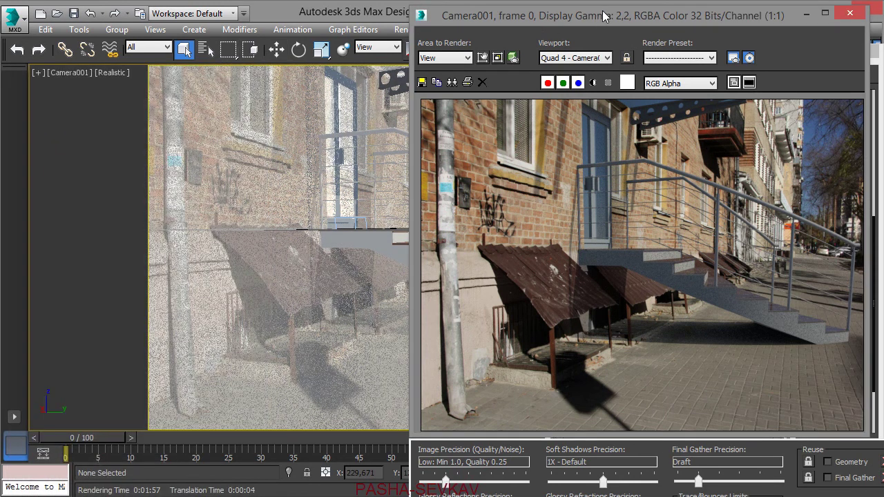
Move the frame buffer aside and close the Render Setup: NVIDIA mental ray dialog
{"action": "left_click_drag", "start_coordinate": [603, 16], "coordinate": [667, 10]}
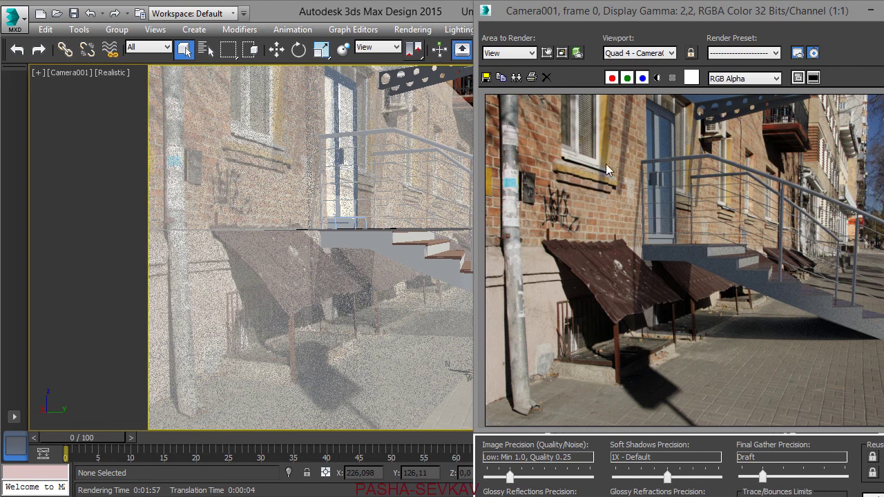
{"action": "mouse_move", "coordinate": [767, 13]}
{"action": "left_mouse_down"}
{"action": "mouse_move", "coordinate": [547, 29]}
{"action": "mouse_move", "coordinate": [318, 30]}
{"action": "left_mouse_up"}
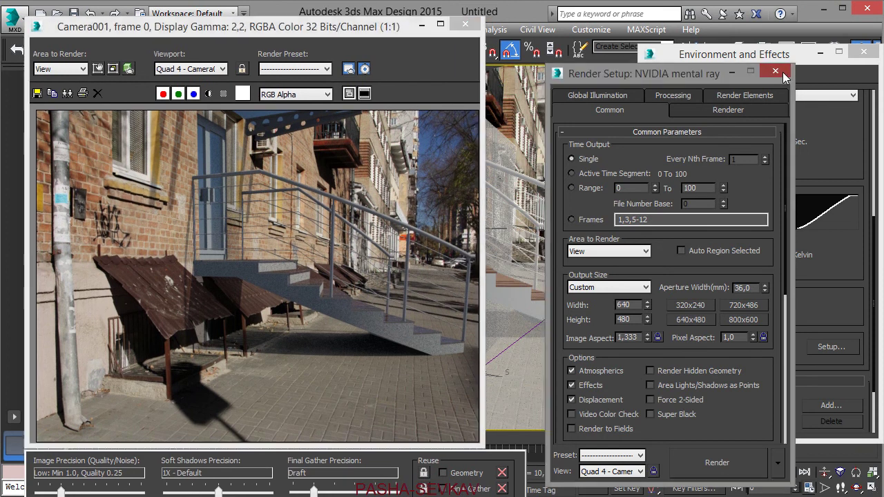
{"action": "left_click", "coordinate": [775, 71]}
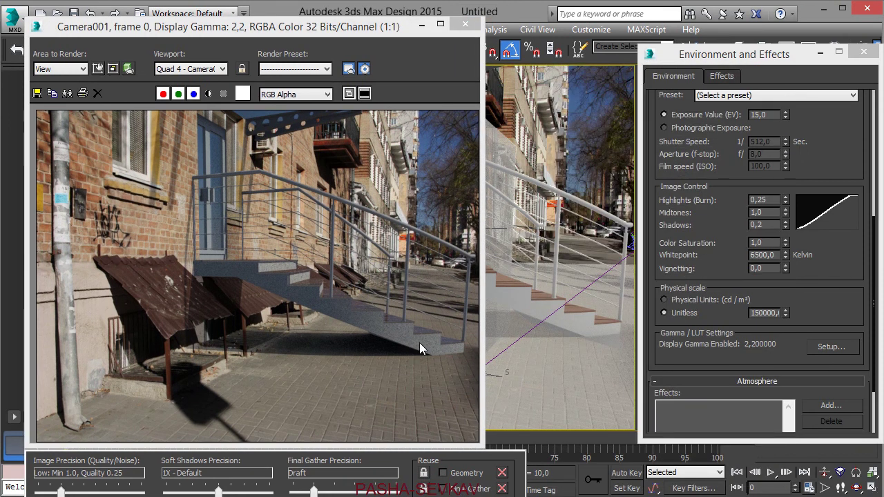